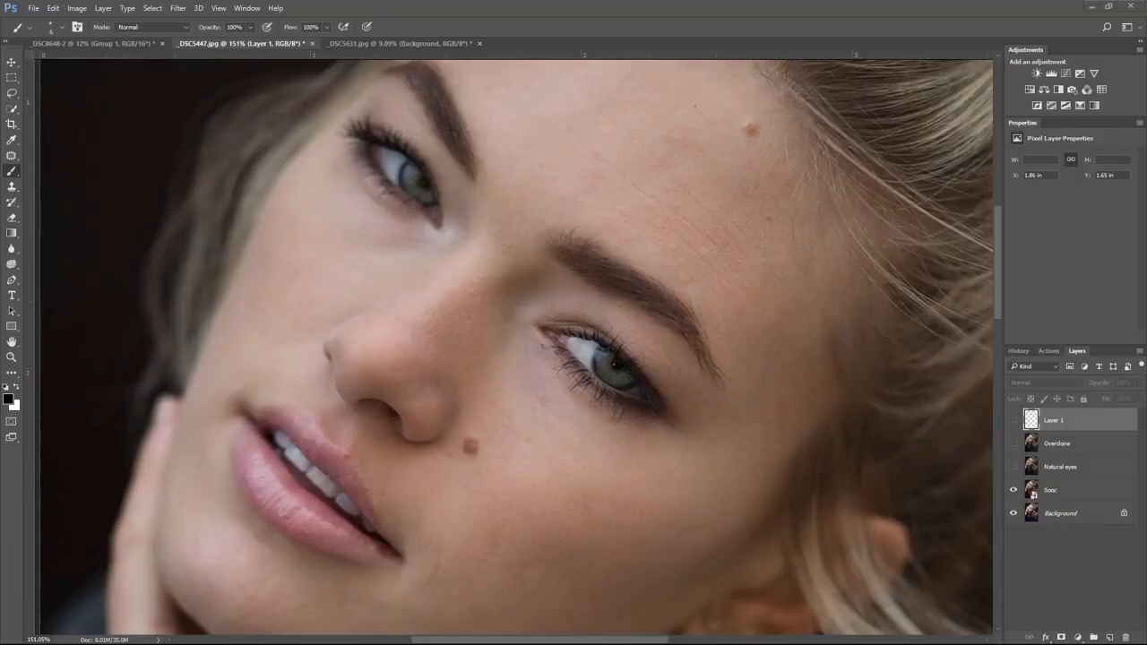
Show and hide the arrow drawing on Layer 1 to examine the direction of light through the eye.
left_click(1014, 421)
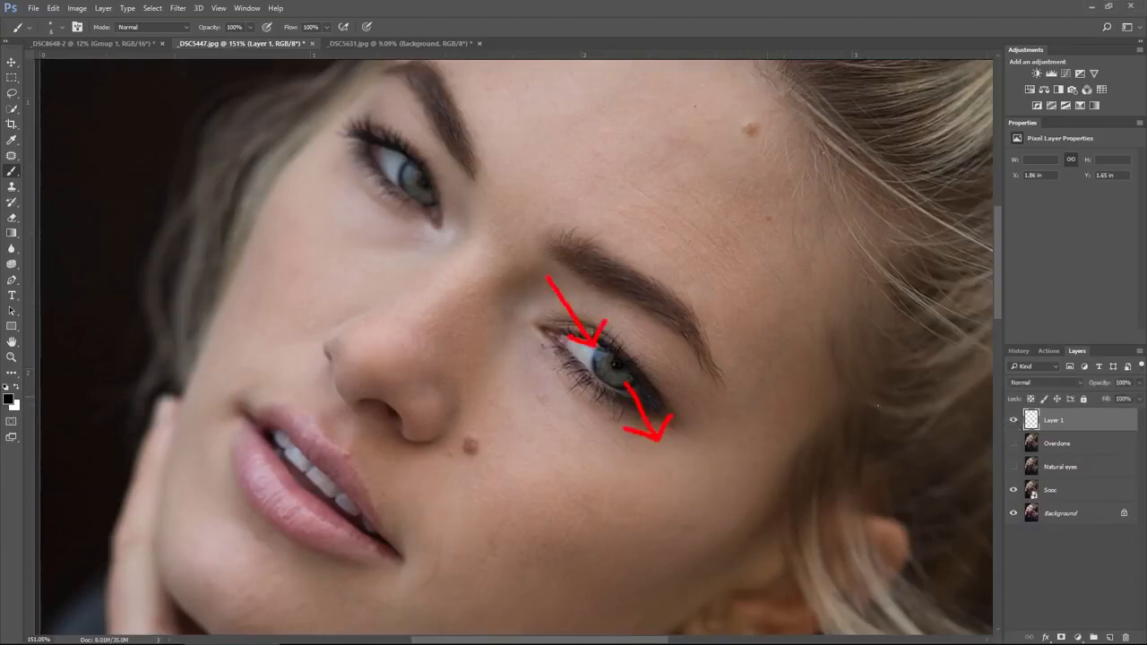
left_click(1013, 421)
mouse_move(615, 364)
left_mouse_down()
mouse_move(661, 366)
mouse_move(601, 358)
left_mouse_up()
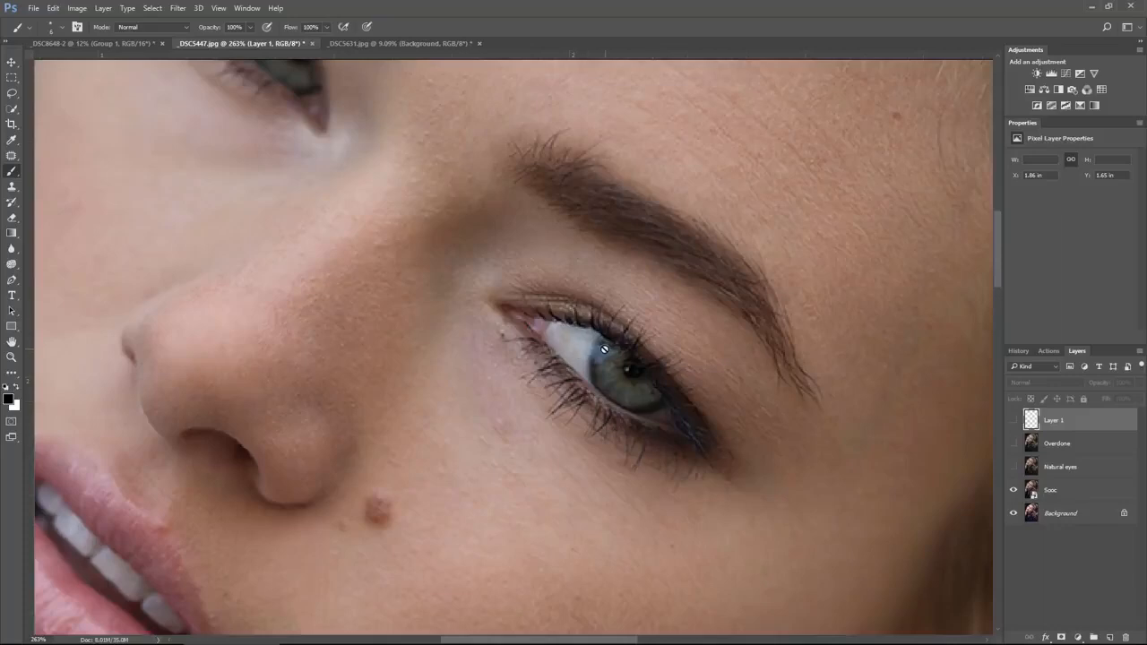
left_click(1013, 419)
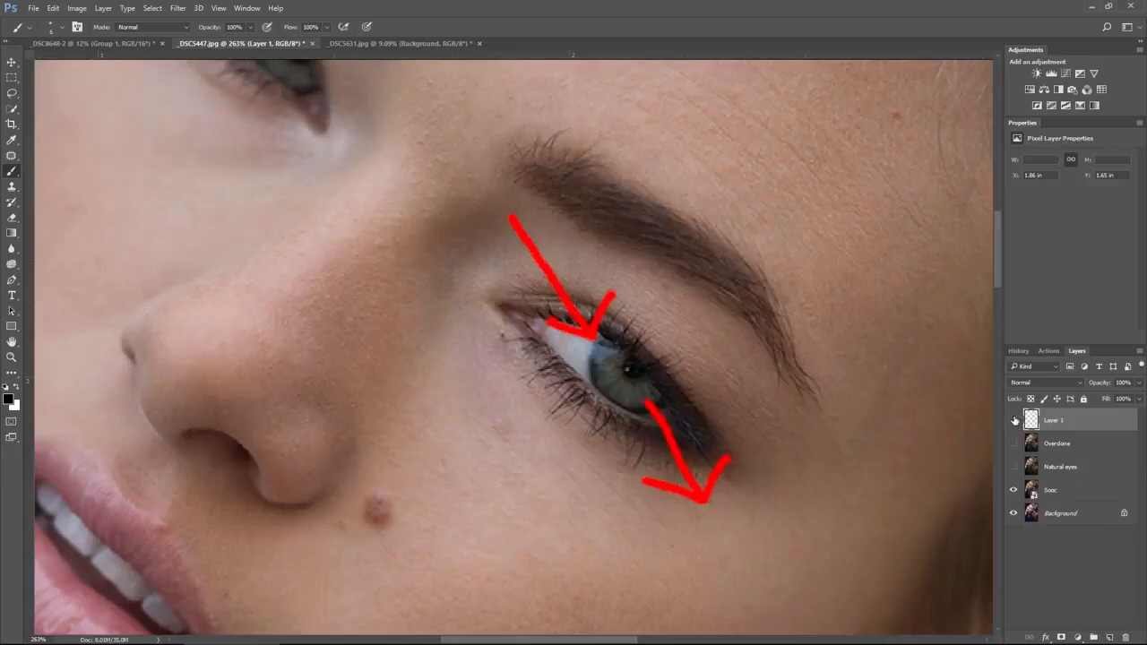
left_click(1013, 419)
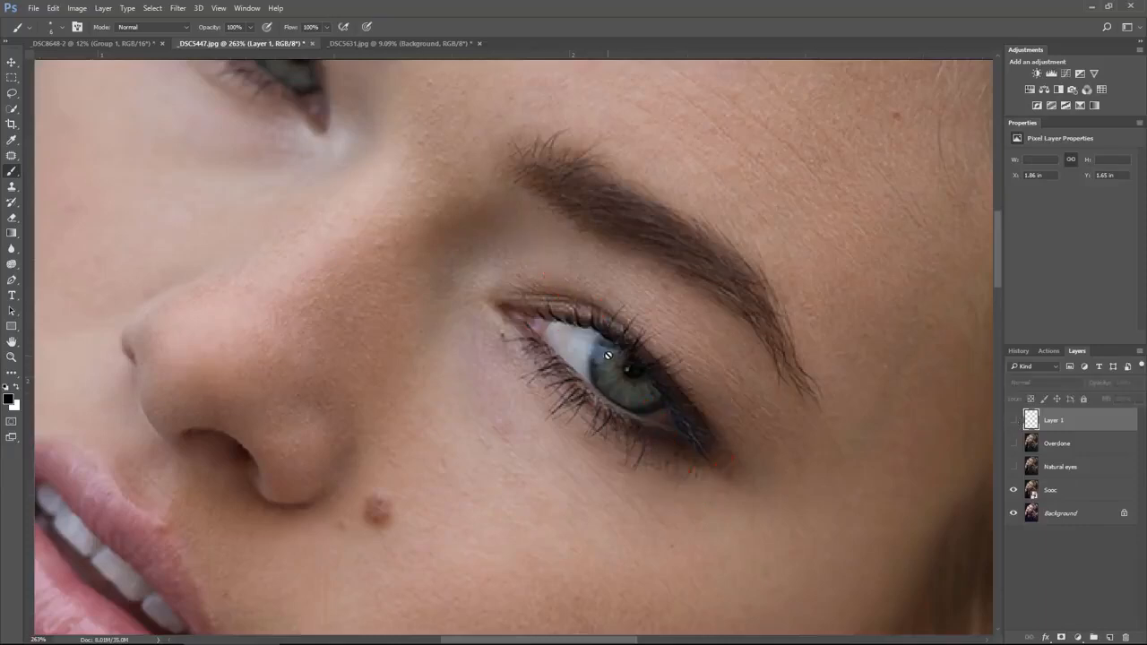
Show the Overdone layer and examine its eye edit both up close and across the face.
left_click(1013, 443)
left_click_drag(578, 358, 527, 471)
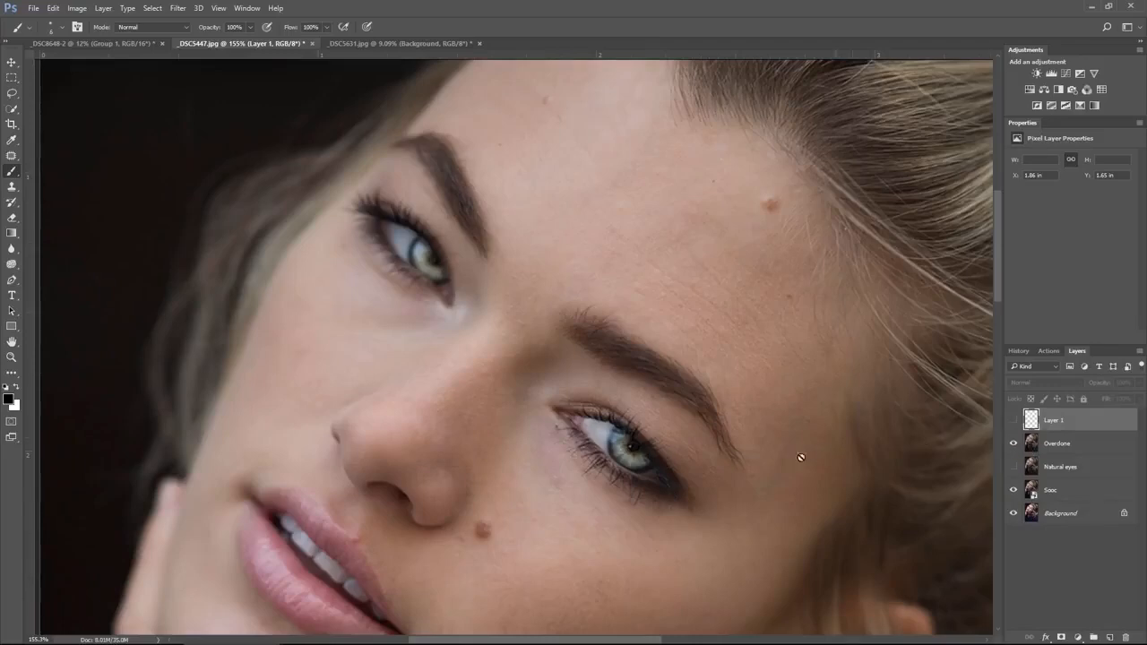
scroll(619, 478, "up", 4)
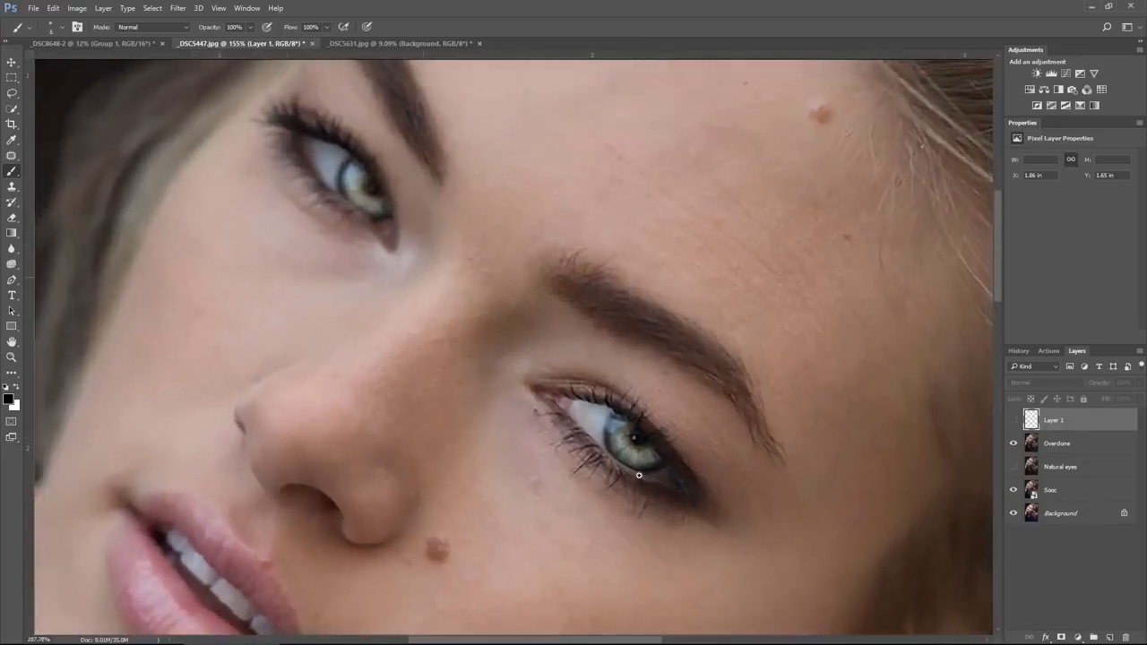
scroll(643, 476, "up", 3)
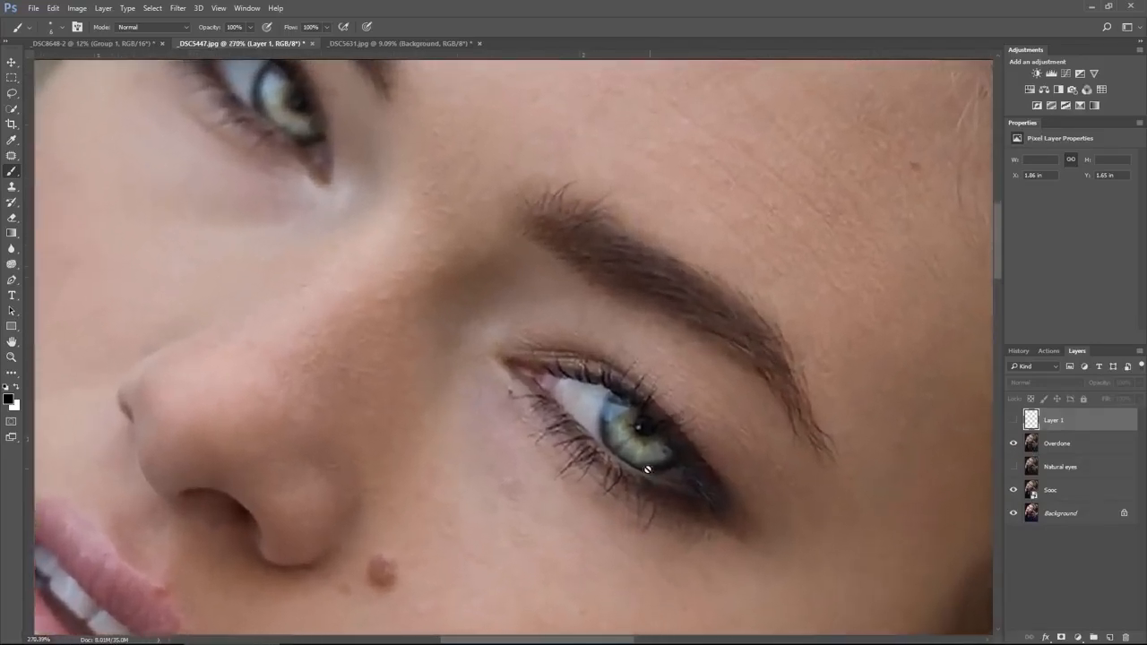
scroll(647, 474, "down", 4)
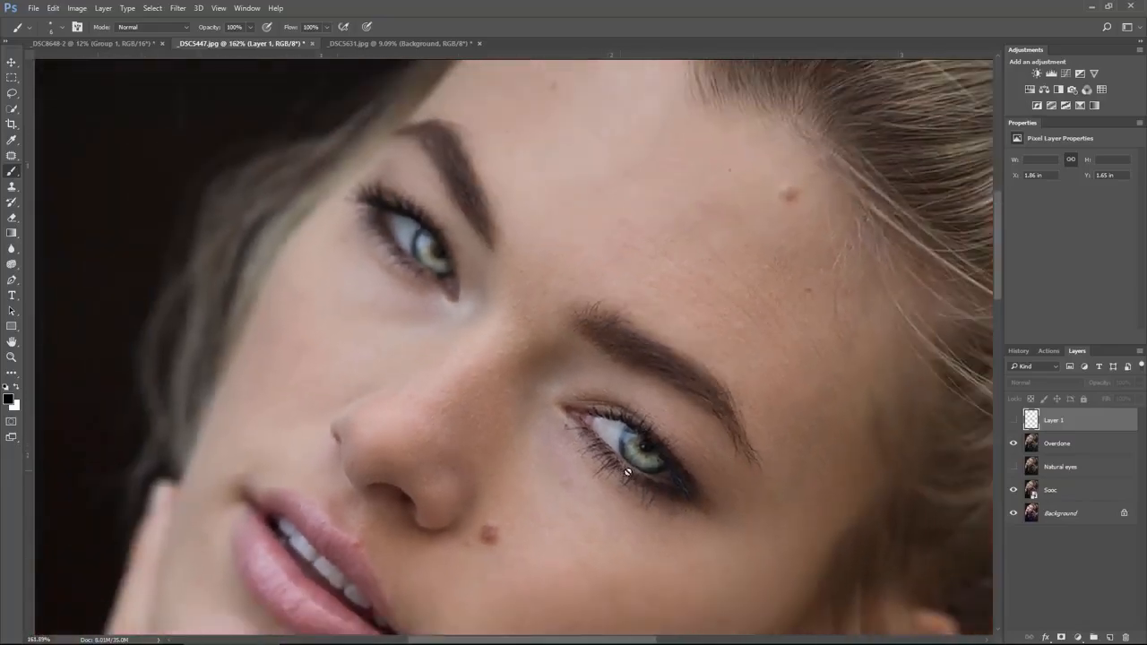
Replace the Overdone layer with the Natural eyes layer and compare the eye with that edit shown and hidden.
left_click(1013, 443)
left_click(1013, 466)
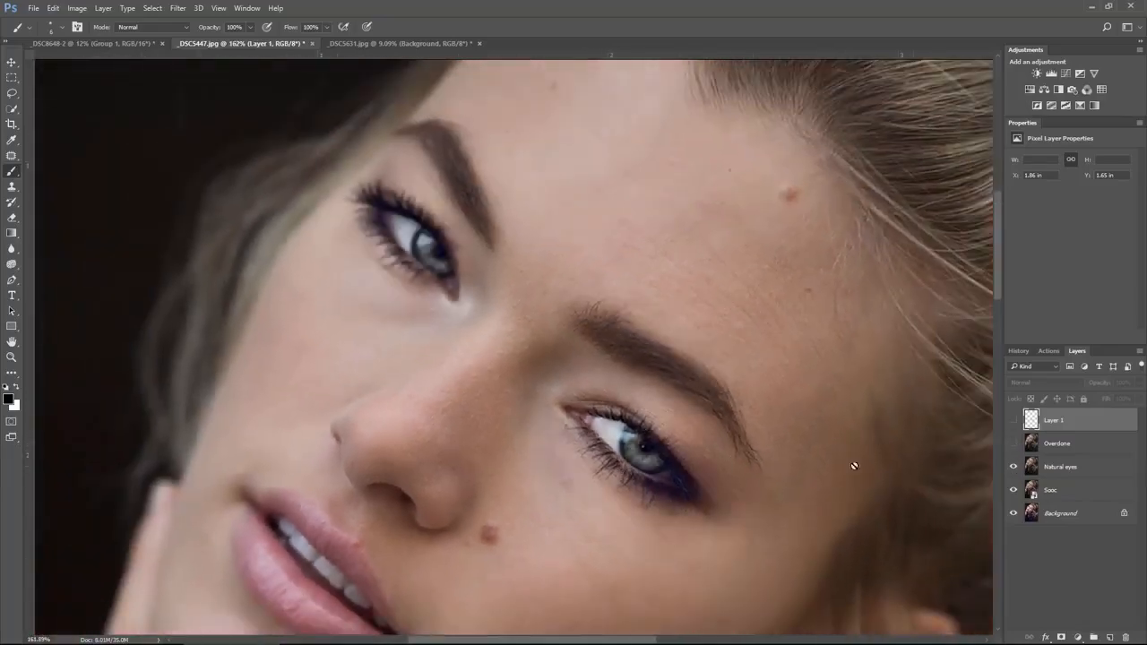
scroll(645, 485, "up", 5)
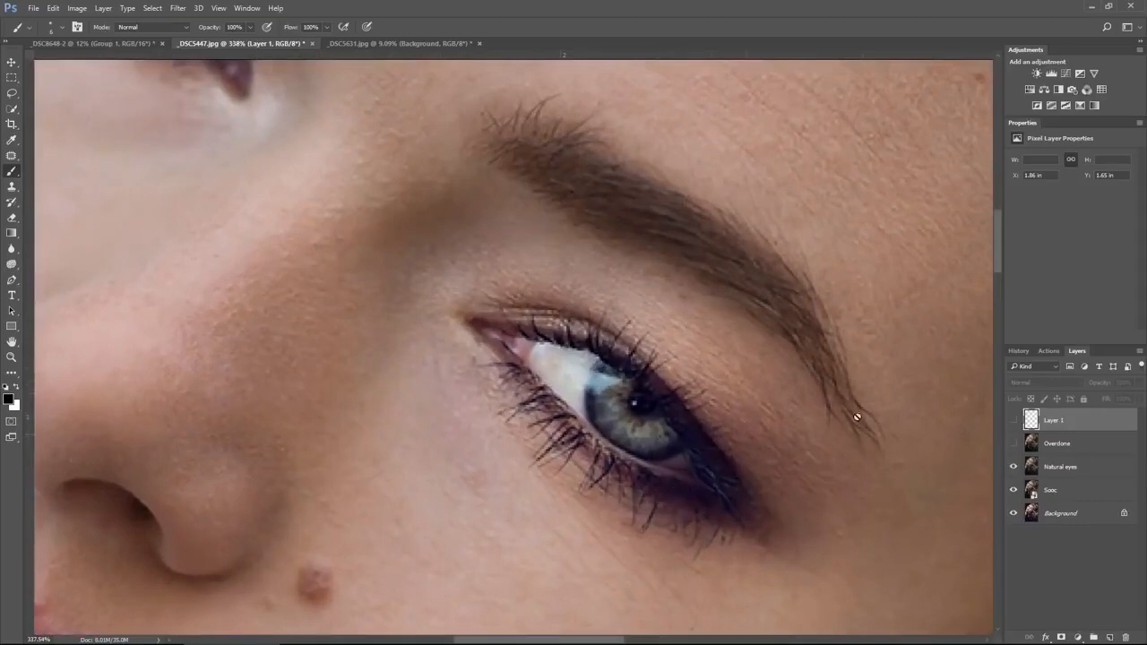
left_click(1014, 467)
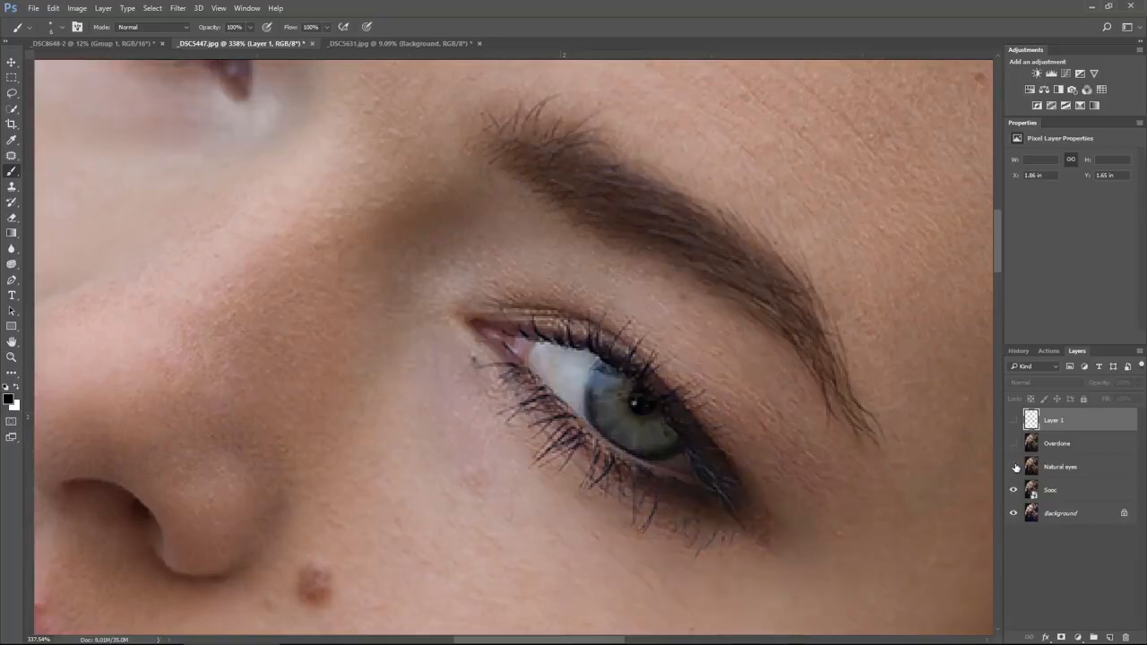
left_click(1015, 466)
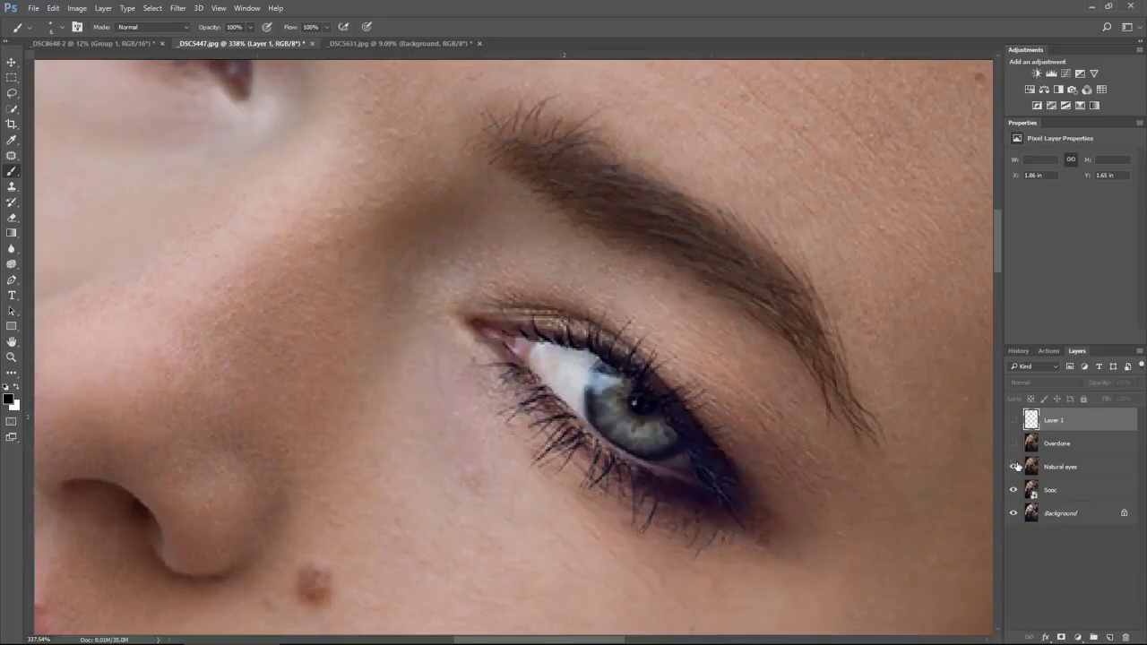
left_click(1015, 466)
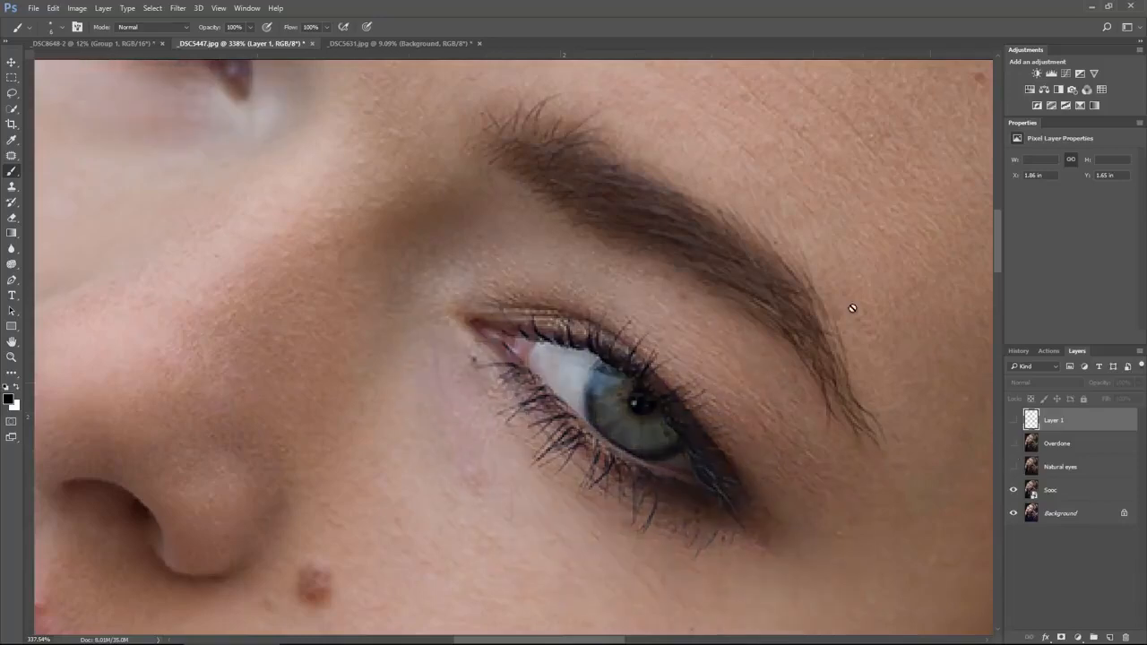
scroll(392, 206, "down", 5)
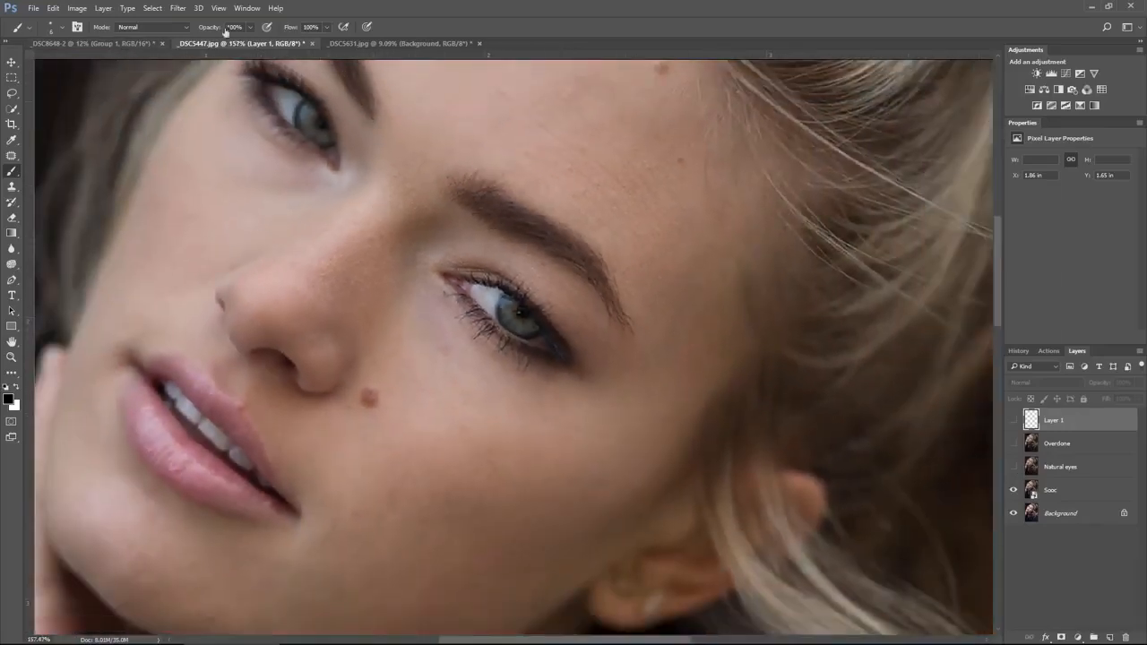
Switch to the _DSC8648-2 document and compare both eyes up close with Group 1 hidden and shown.
left_click(150, 47)
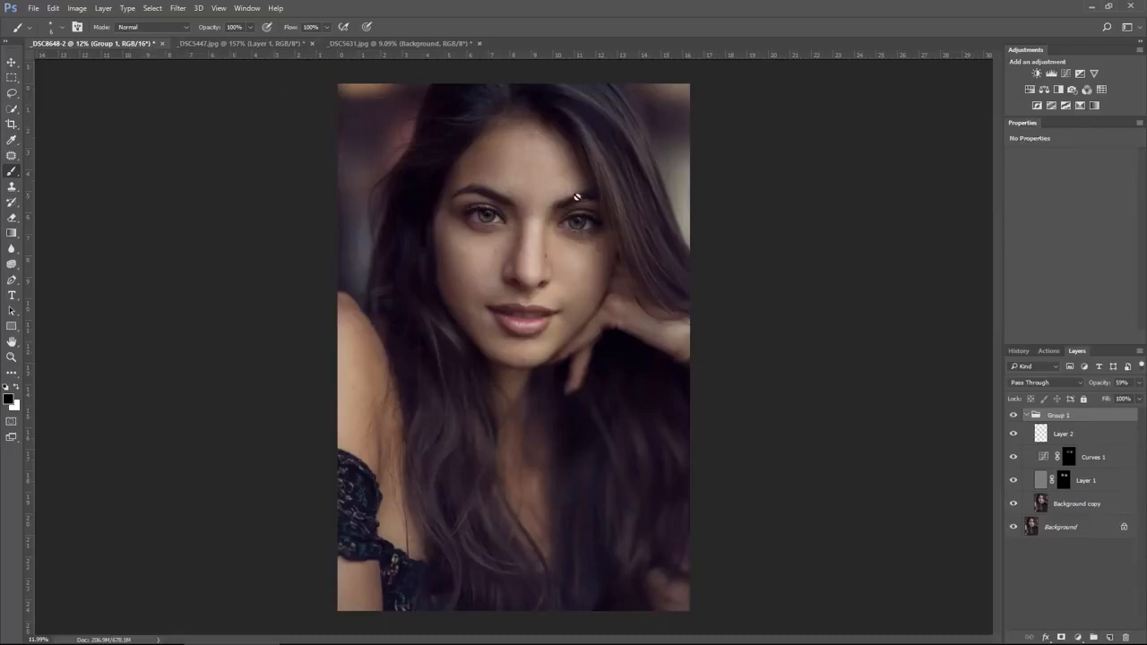
scroll(550, 221, "up", 3)
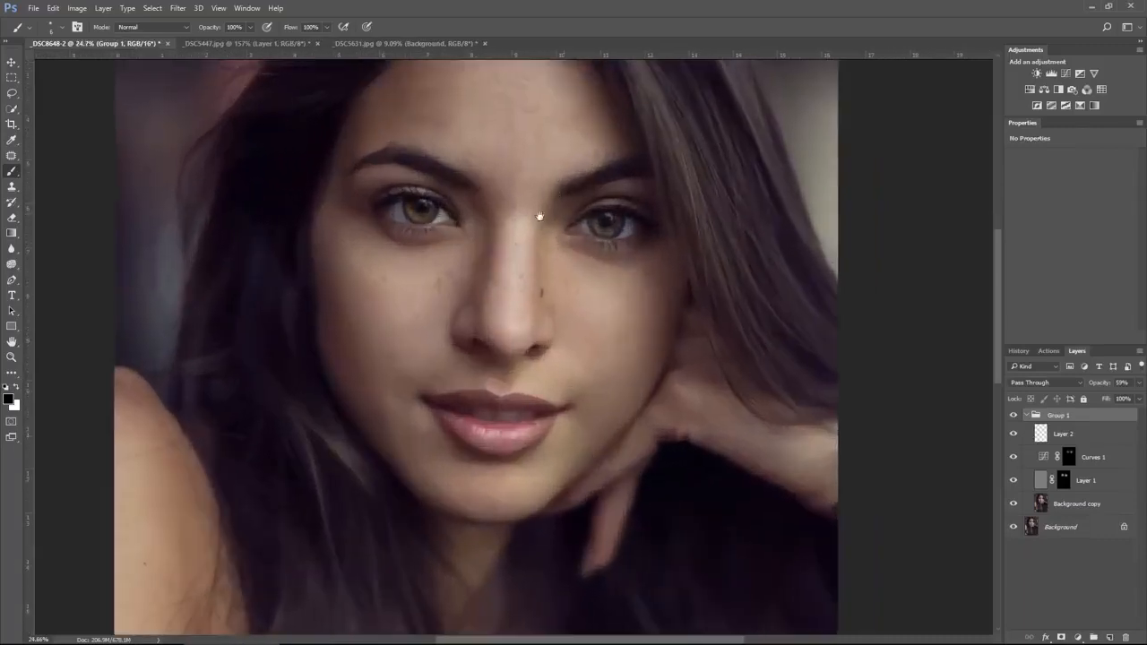
scroll(548, 287, "up", 3)
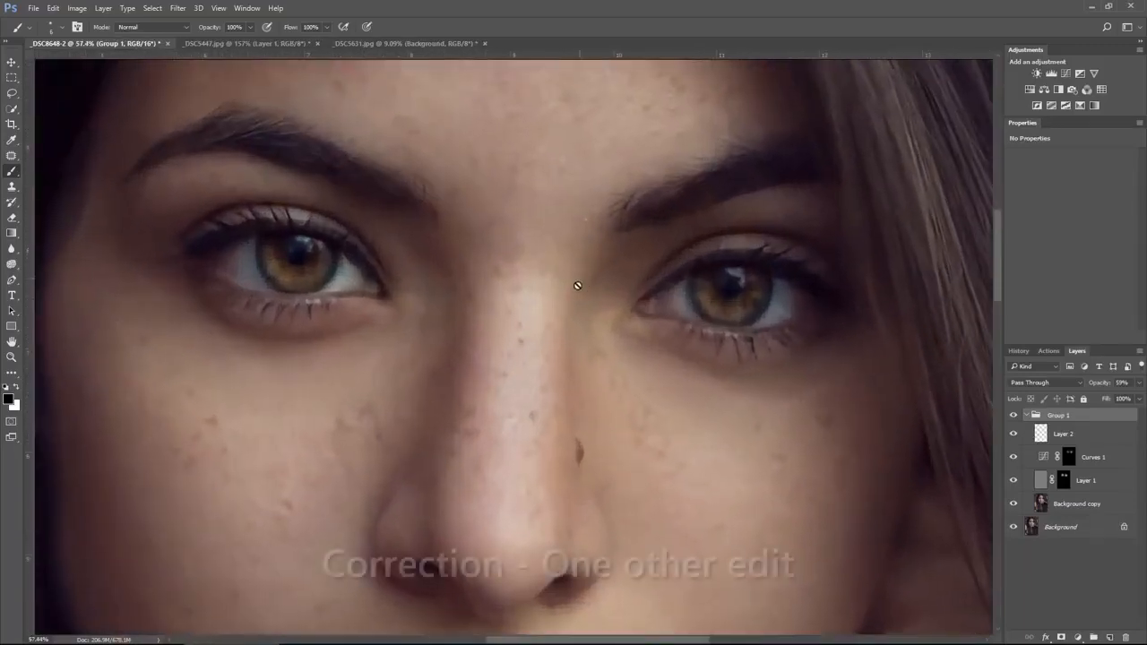
left_click_drag(583, 287, 602, 356)
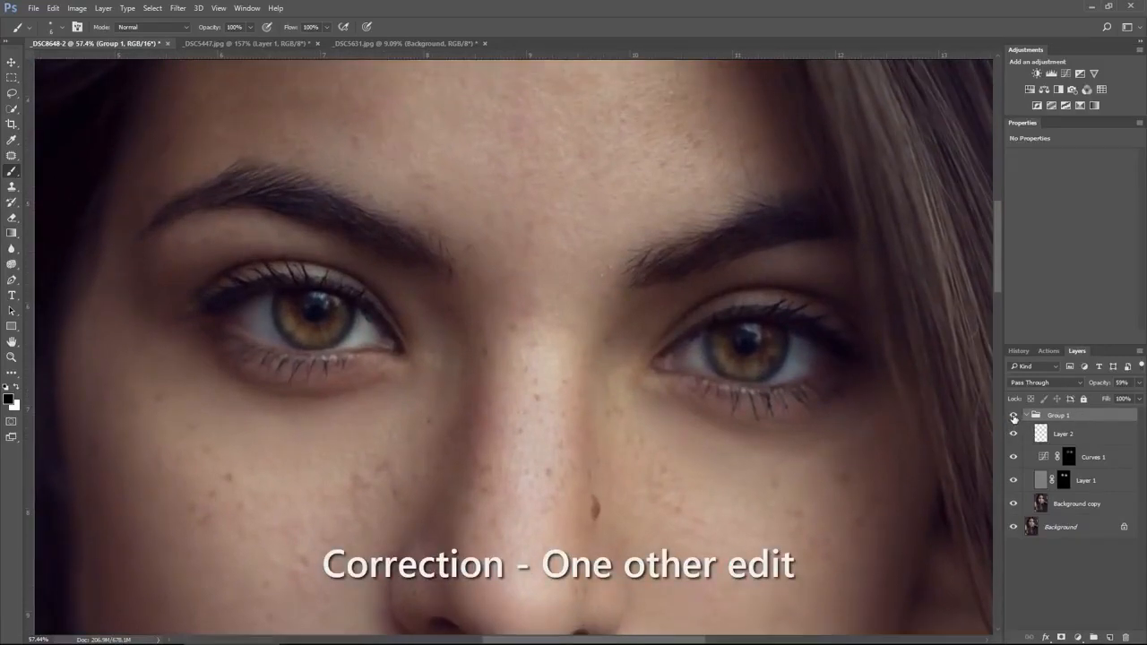
left_click(1012, 416)
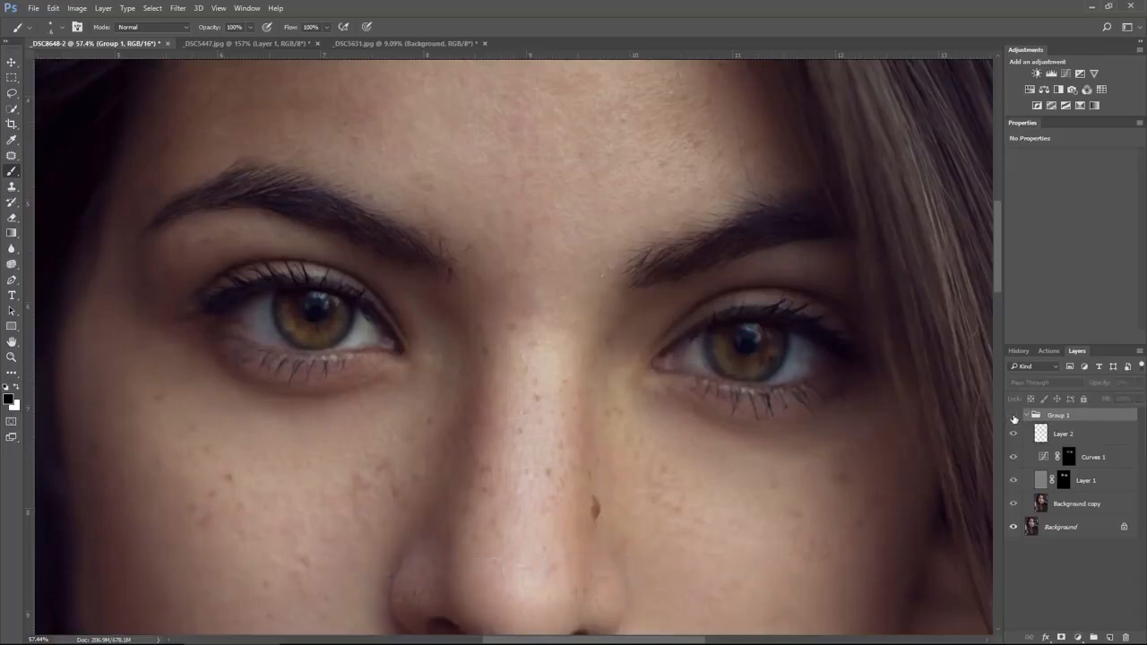
left_click(1014, 416)
Compare the portrait's whole face with the Group 1 eye edit hidden and shown.
scroll(644, 381, "down", 3)
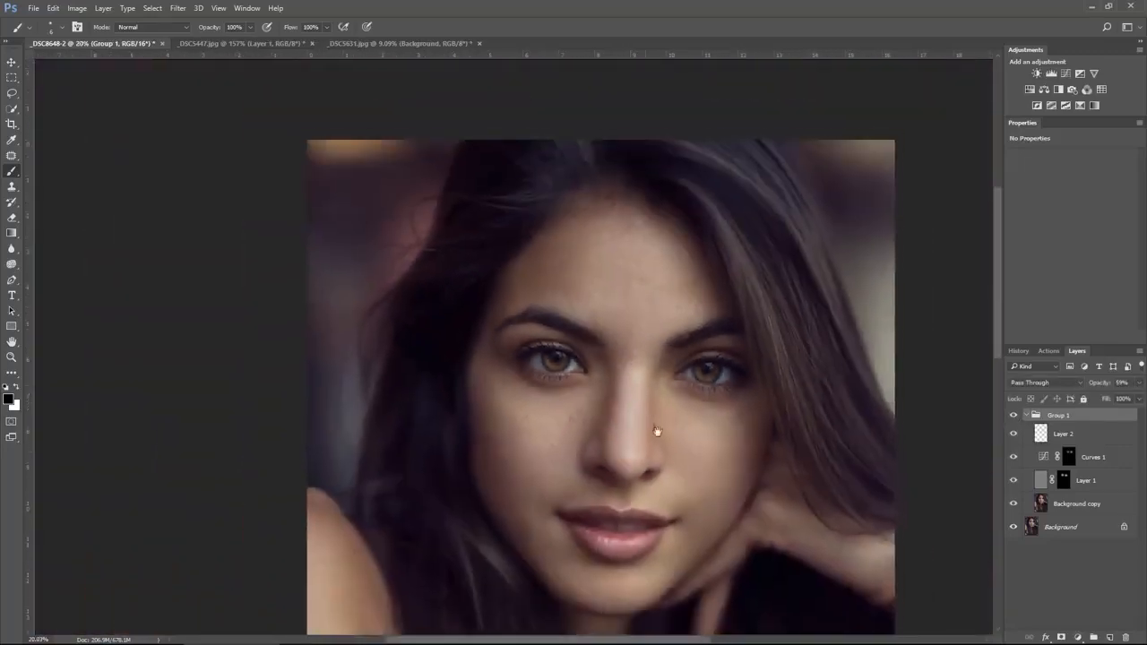
left_click_drag(657, 432, 620, 373)
left_click(1013, 416)
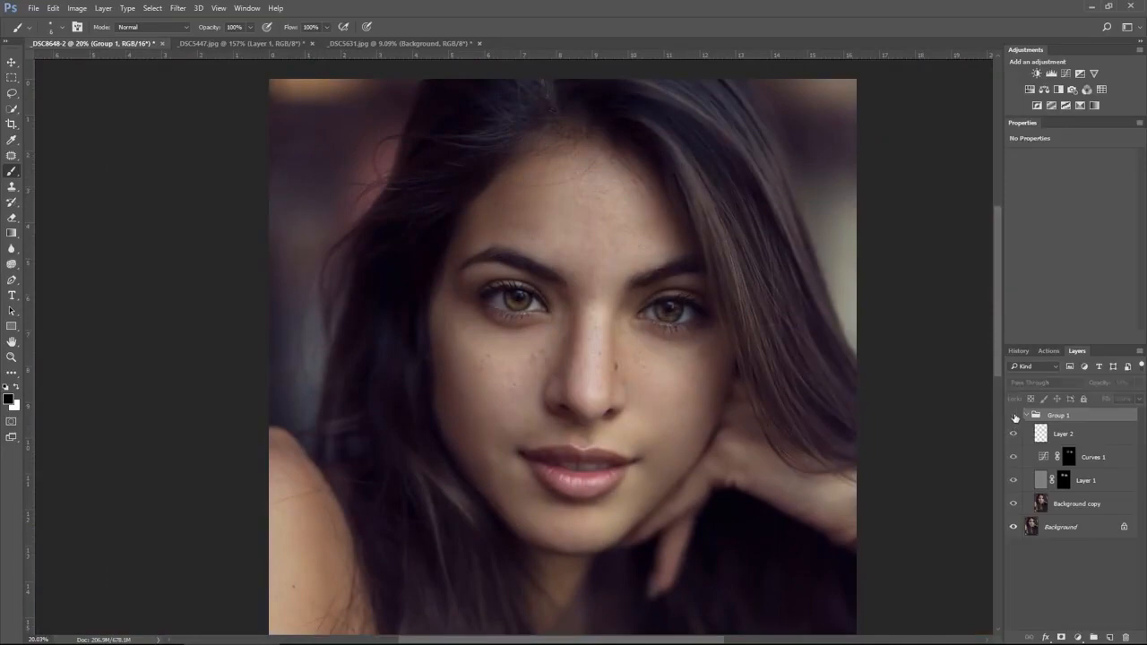
left_click(1013, 417)
left_click(1013, 416)
left_click(1014, 416)
Compare the eyes with and without Group 1 once more and inspect the surrounding nose, cheeks and face.
scroll(626, 320, "up", 5)
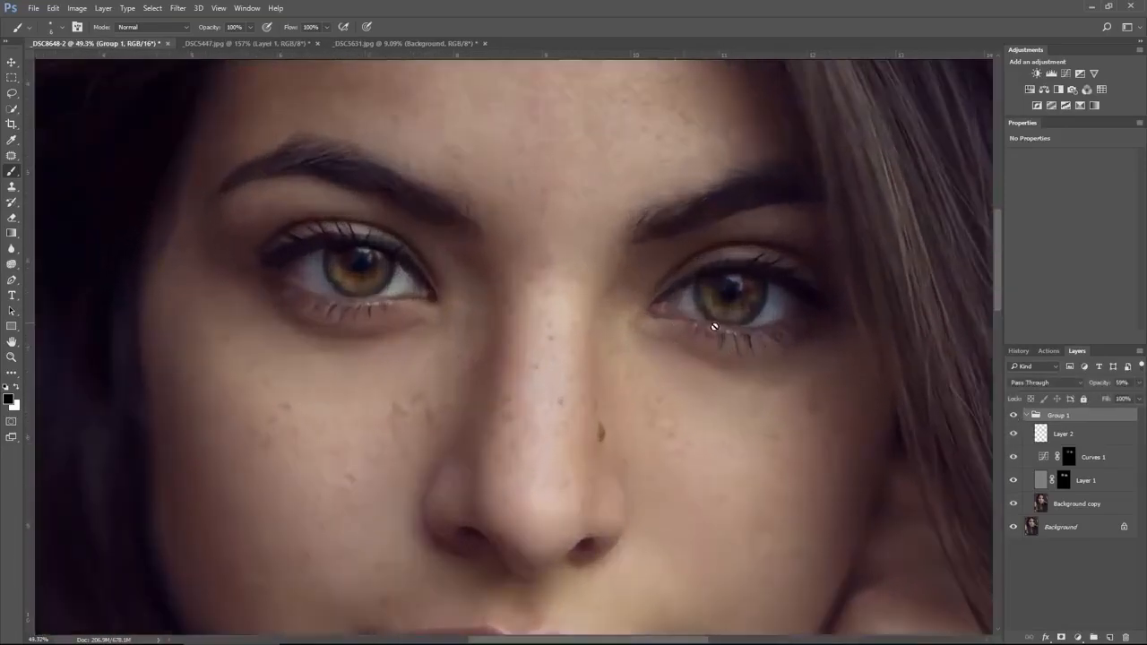
left_click(1014, 417)
left_click(1013, 417)
left_click_drag(543, 358, 511, 379)
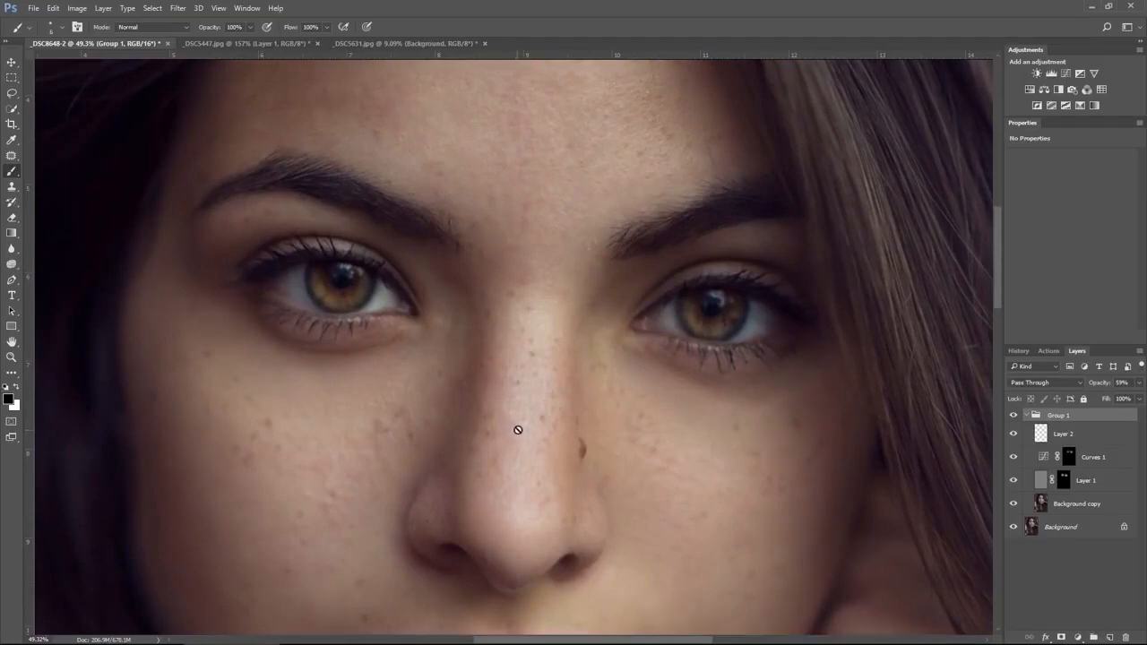
scroll(502, 394, "down", 3)
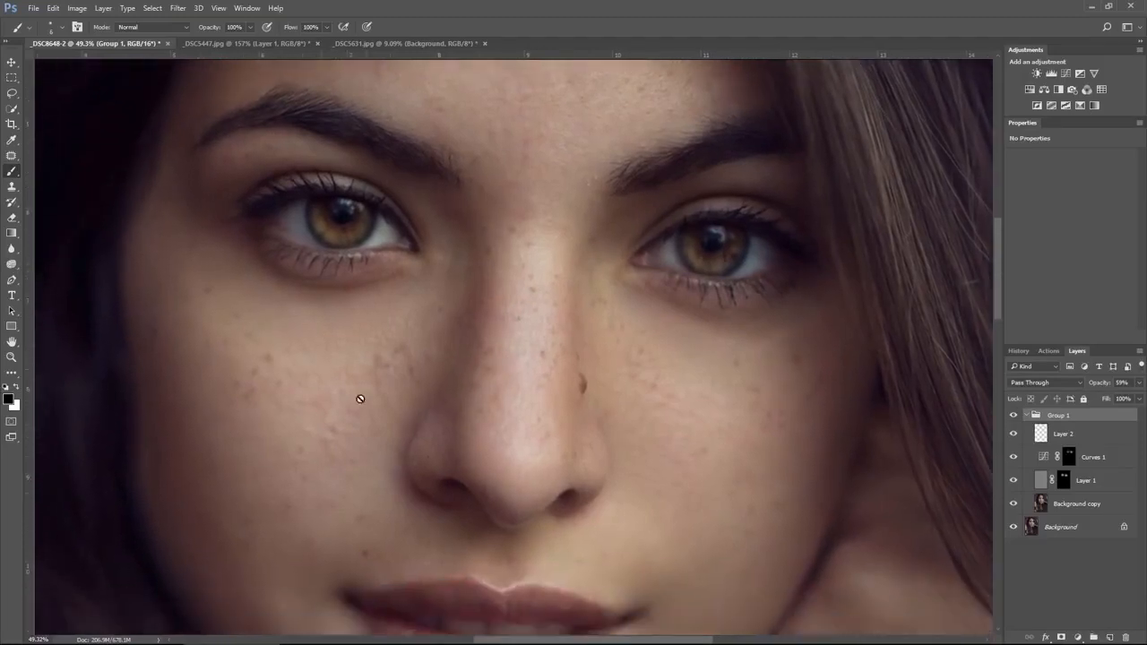
scroll(397, 430, "down", 1)
scroll(381, 371, "down", 1)
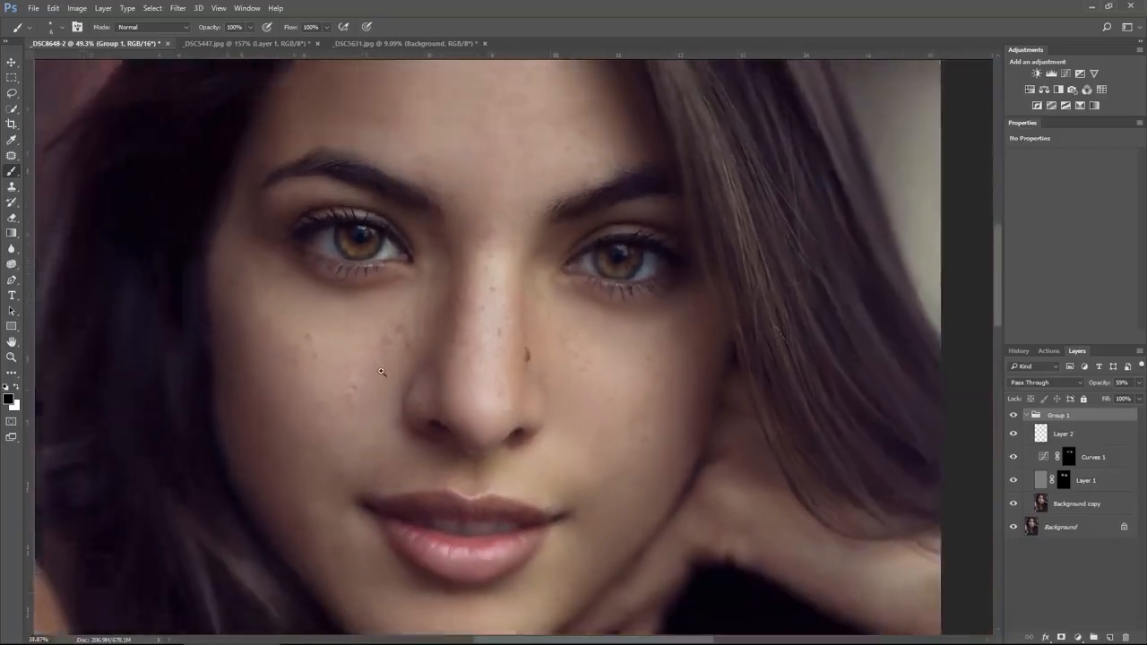
scroll(381, 371, "down", 2)
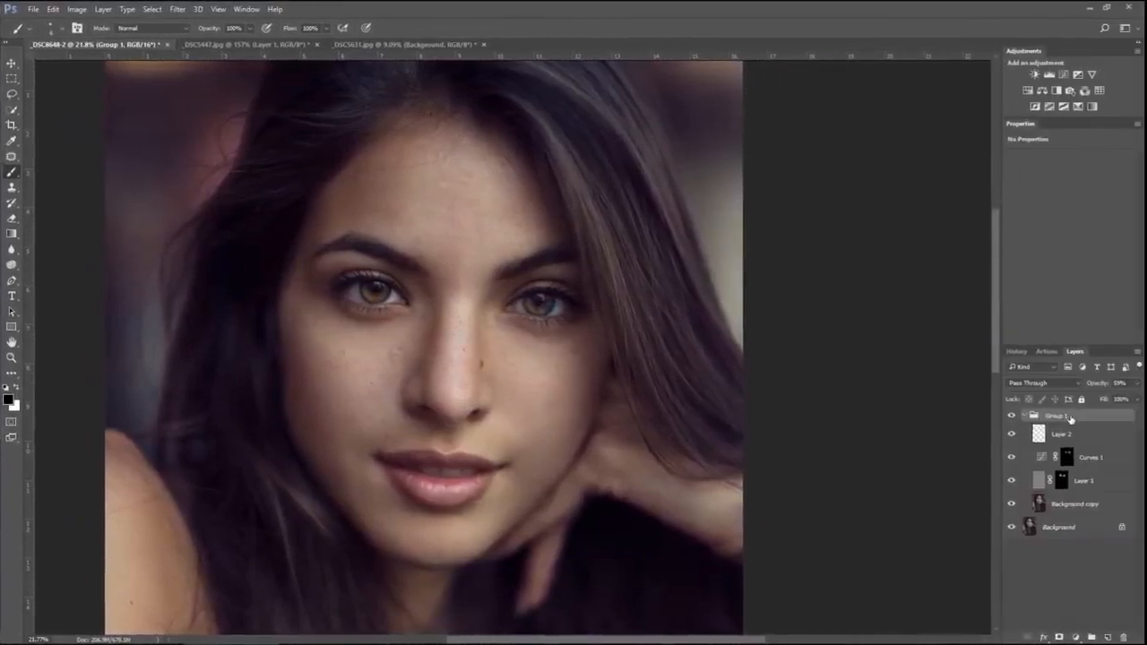
Delete Group 1 with all its layers, keeping only the Background layer, and frame both eyes.
left_click(1065, 422, "ctrl")
scroll(376, 314, "up", 5)
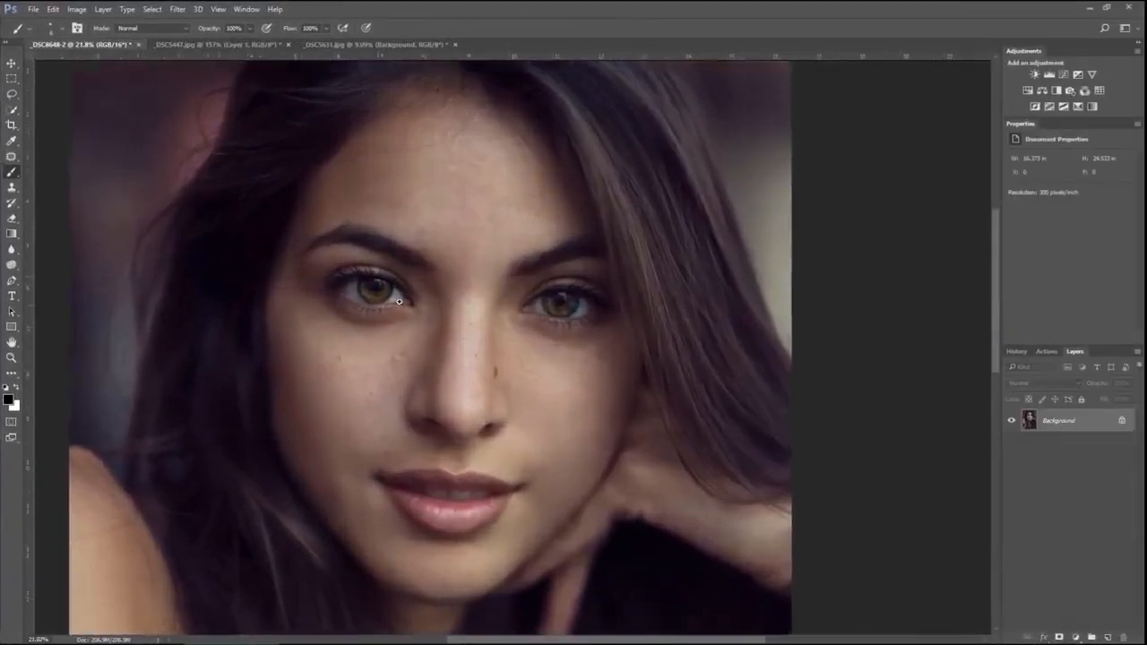
scroll(411, 339, "up", 1)
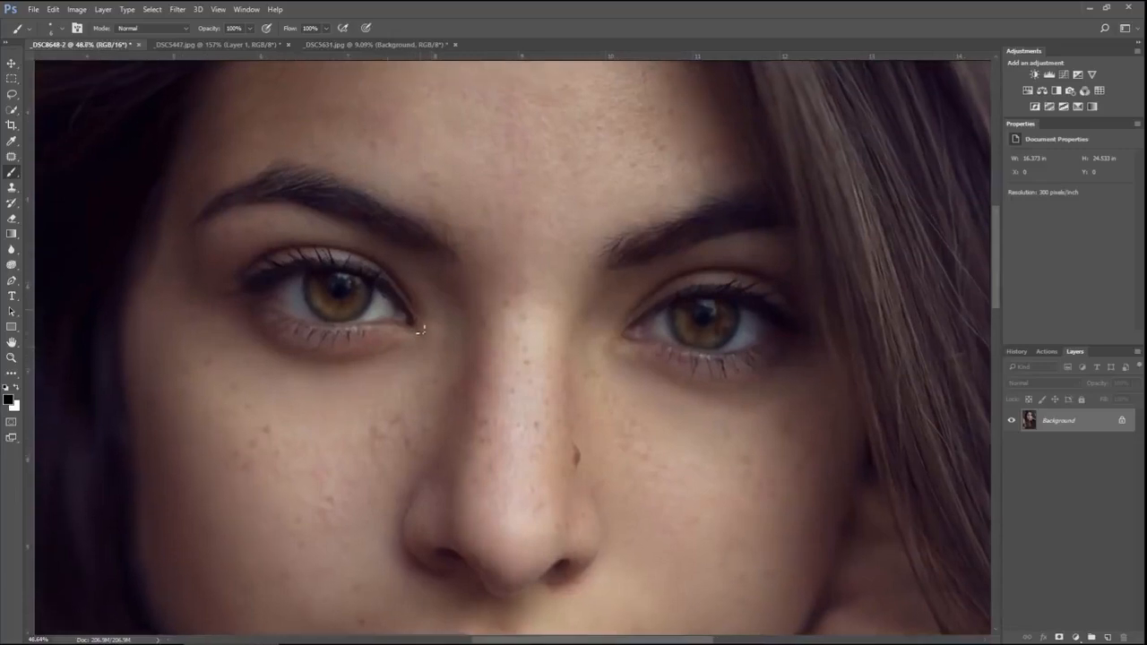
scroll(847, 392, "down", 1)
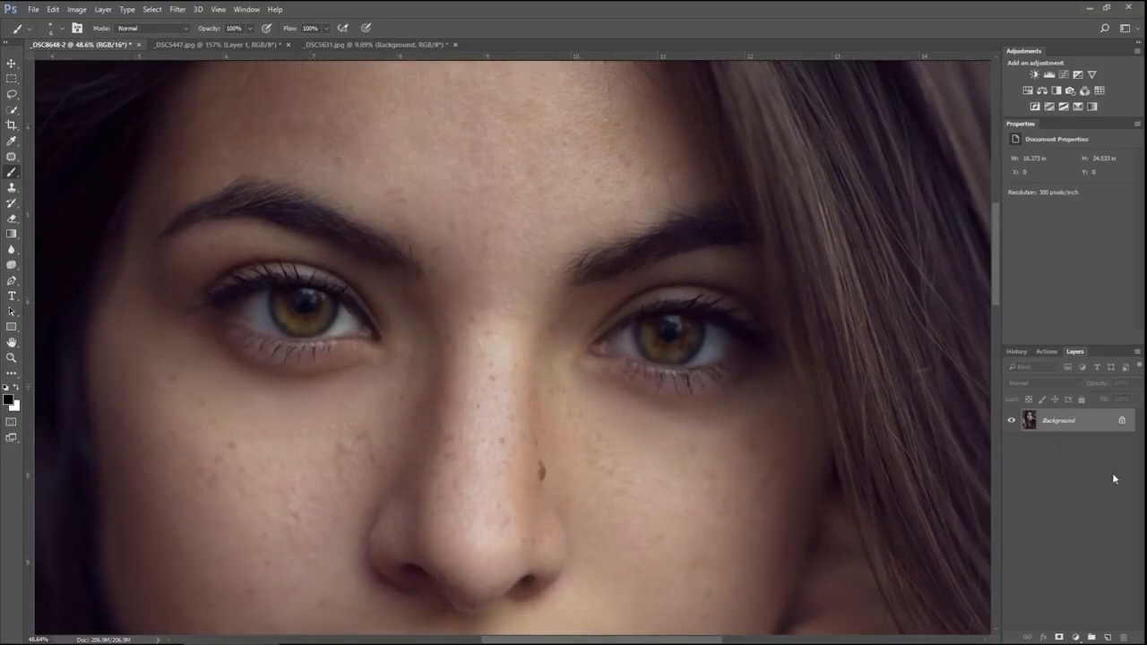
Duplicate the Background layer and apply a High Pass filter with a 22.0 pixel radius to the copy.
key("ctrl+j")
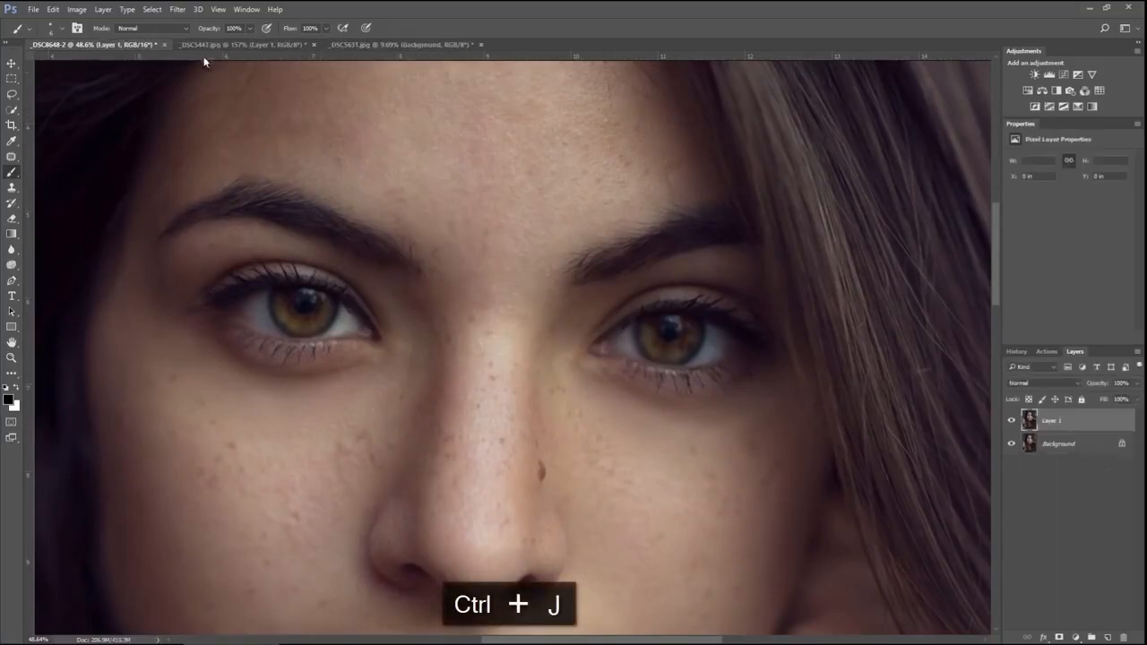
left_click(177, 10)
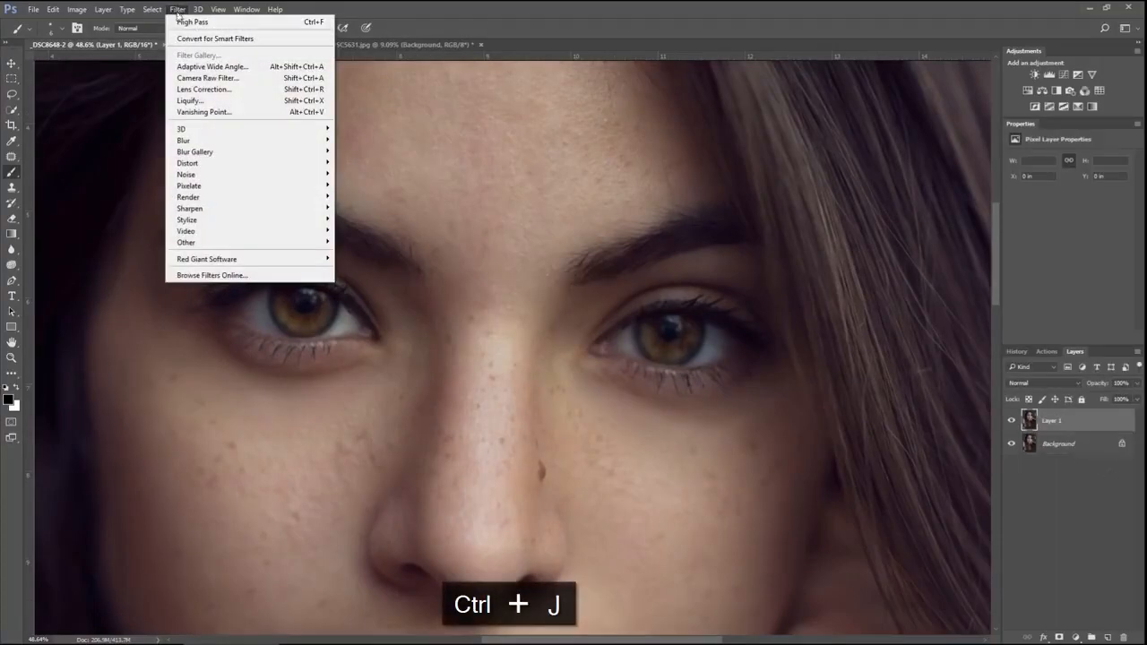
mouse_move(208, 248)
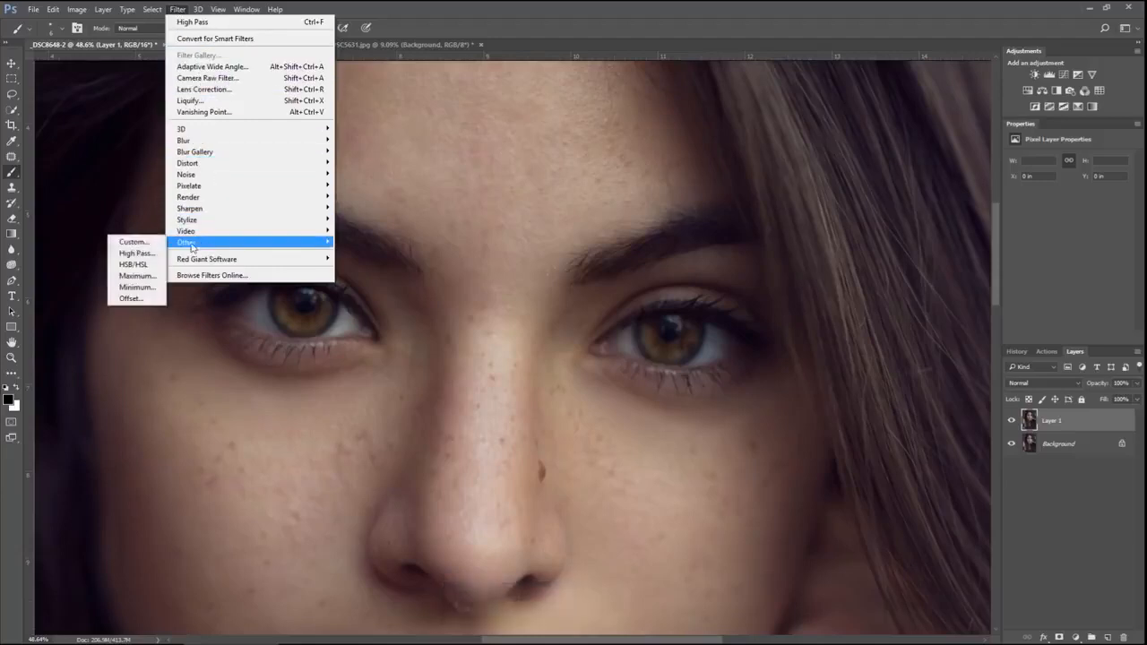
left_click(134, 256)
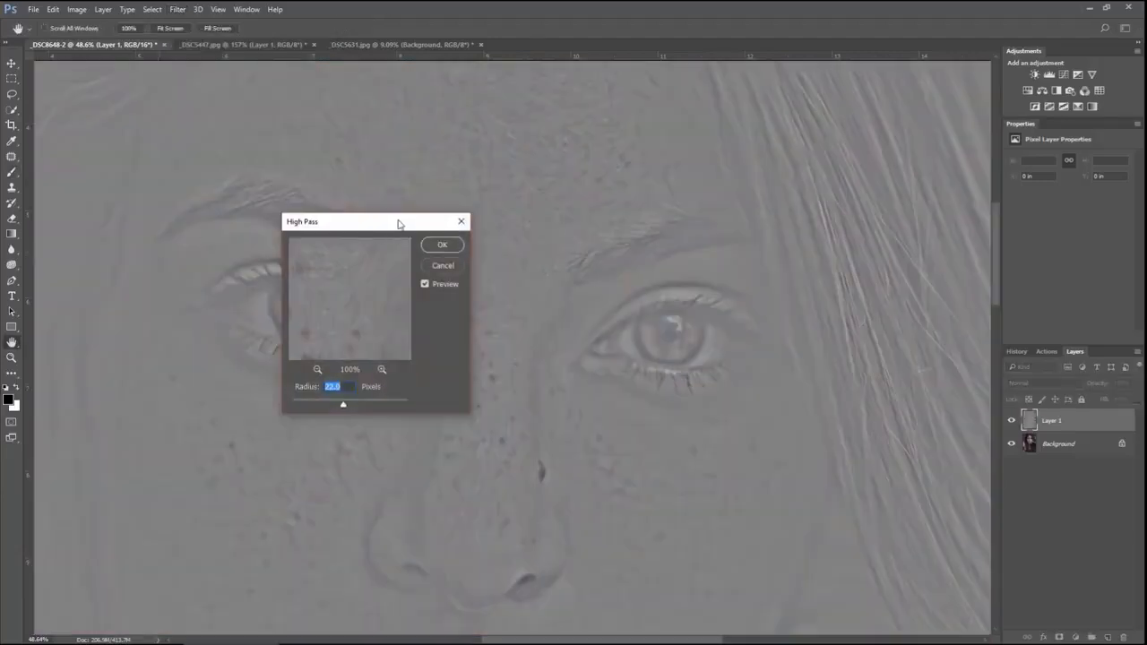
left_click_drag(398, 223, 599, 356)
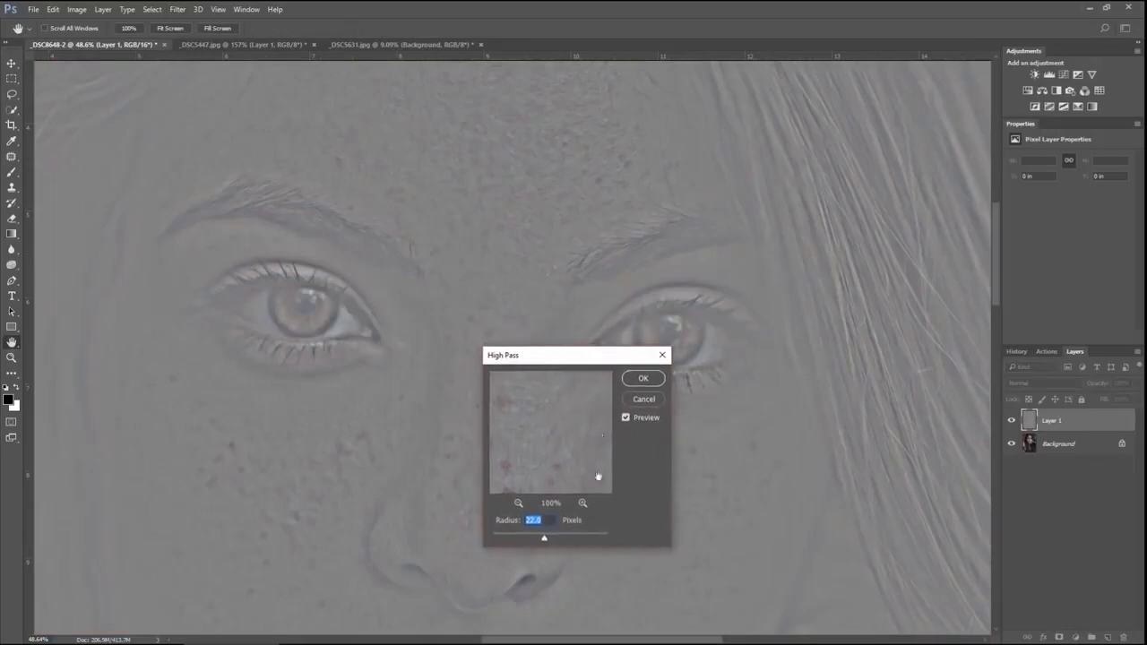
left_click(645, 380)
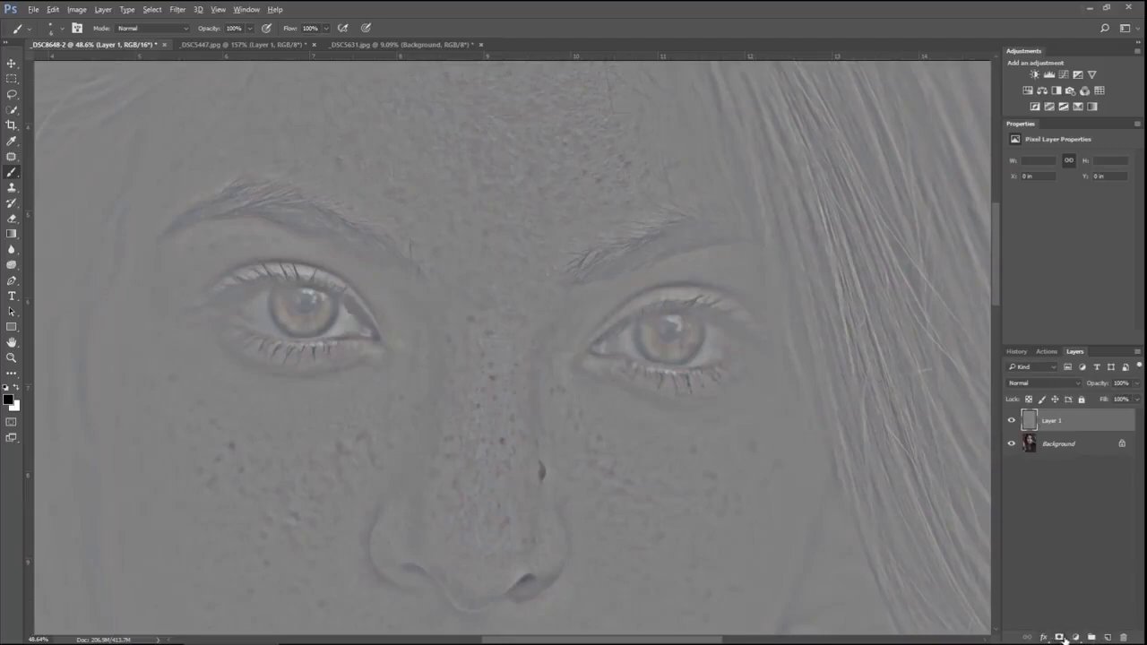
Add a black layer mask to the High Pass layer and set its blending mode to Overlay.
left_click(1060, 637, "alt")
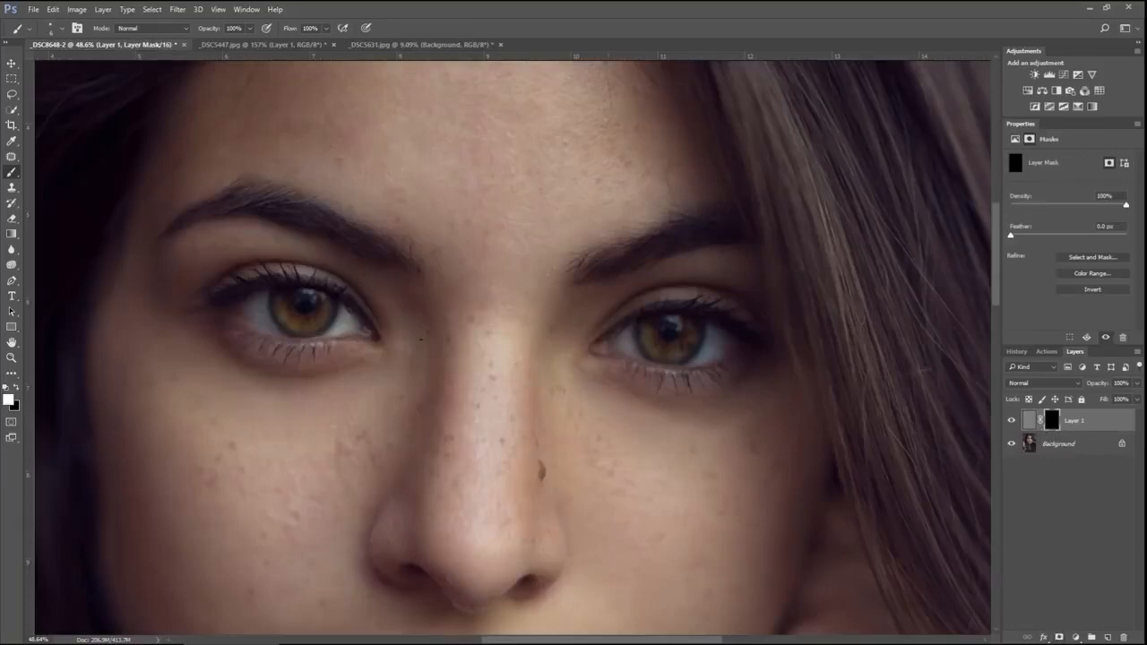
left_click_drag(297, 376, 326, 371)
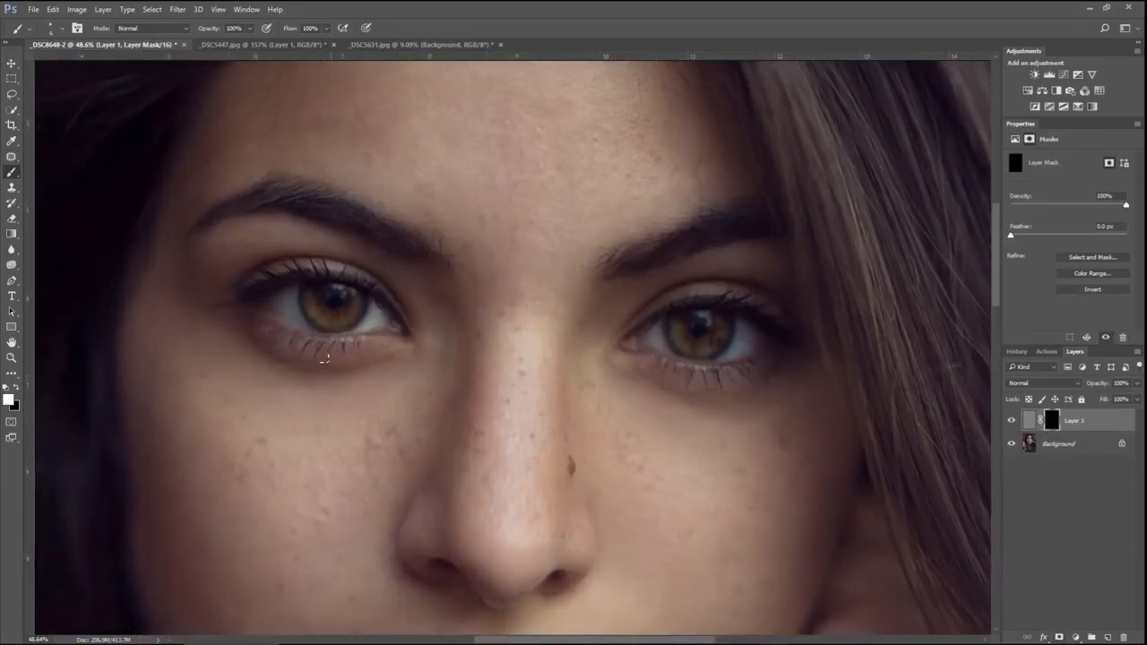
left_click(1036, 387)
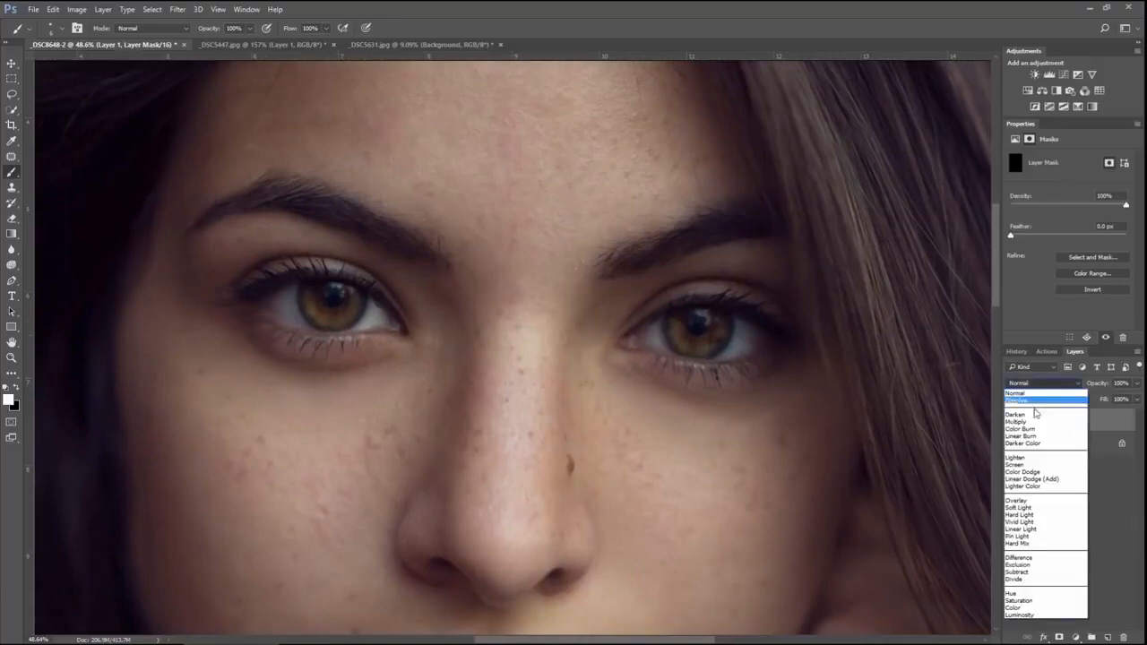
left_click(1032, 502)
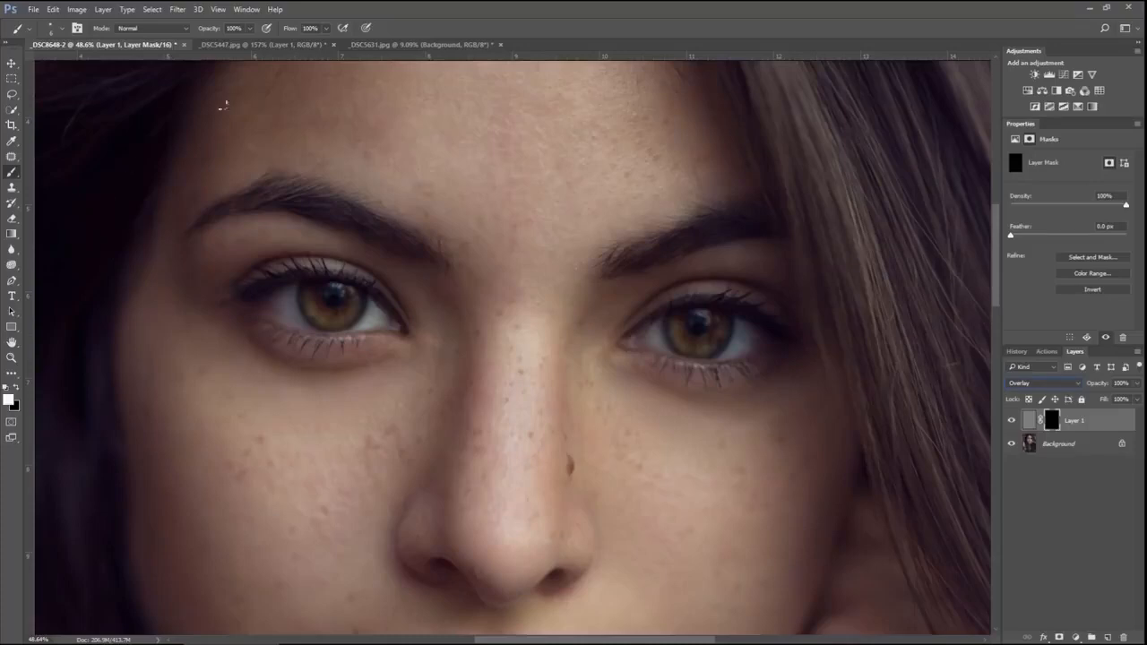
Paint both eyes white on the High Pass layer's mask with a soft 900 px brush at 72% opacity.
left_click(250, 28)
mouse_move(251, 44)
left_mouse_down()
mouse_move(214, 47)
mouse_move(238, 47)
left_mouse_up()
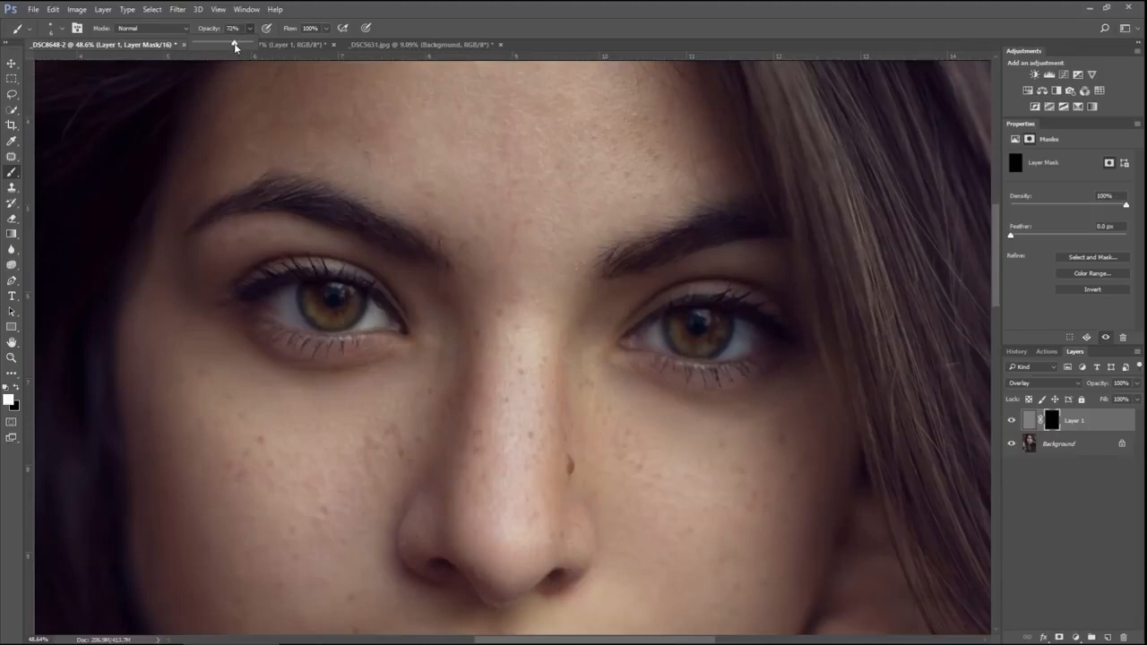
left_click(425, 33)
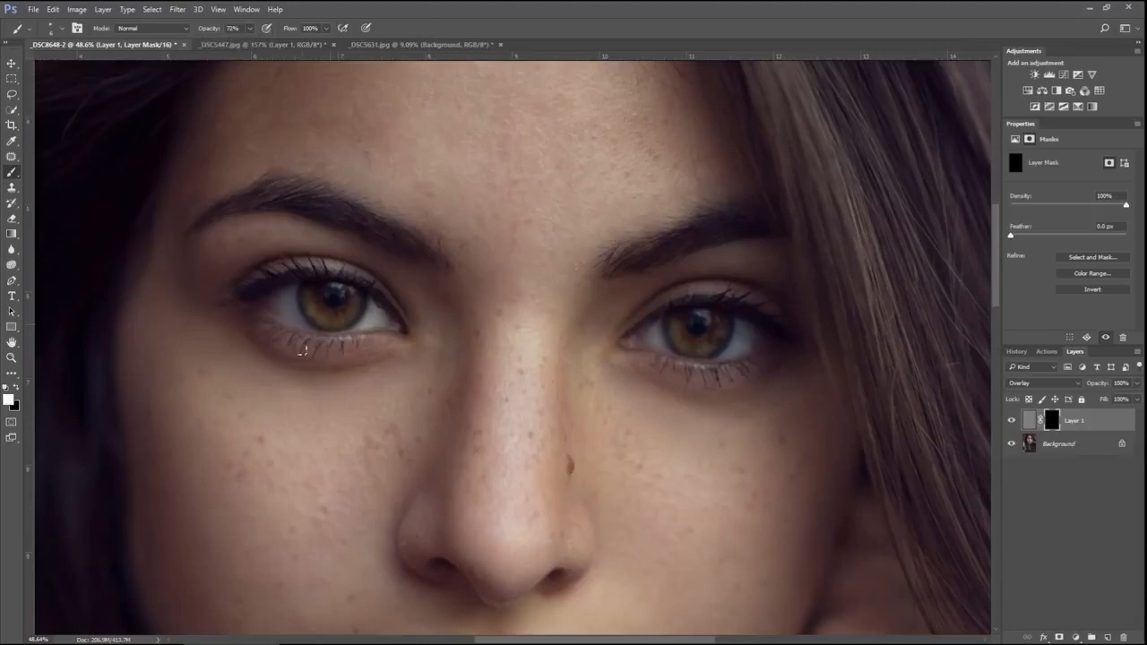
key("bracketright")
key("bracketright")
key("bracketright")
key("bracketright")
key("bracketright")
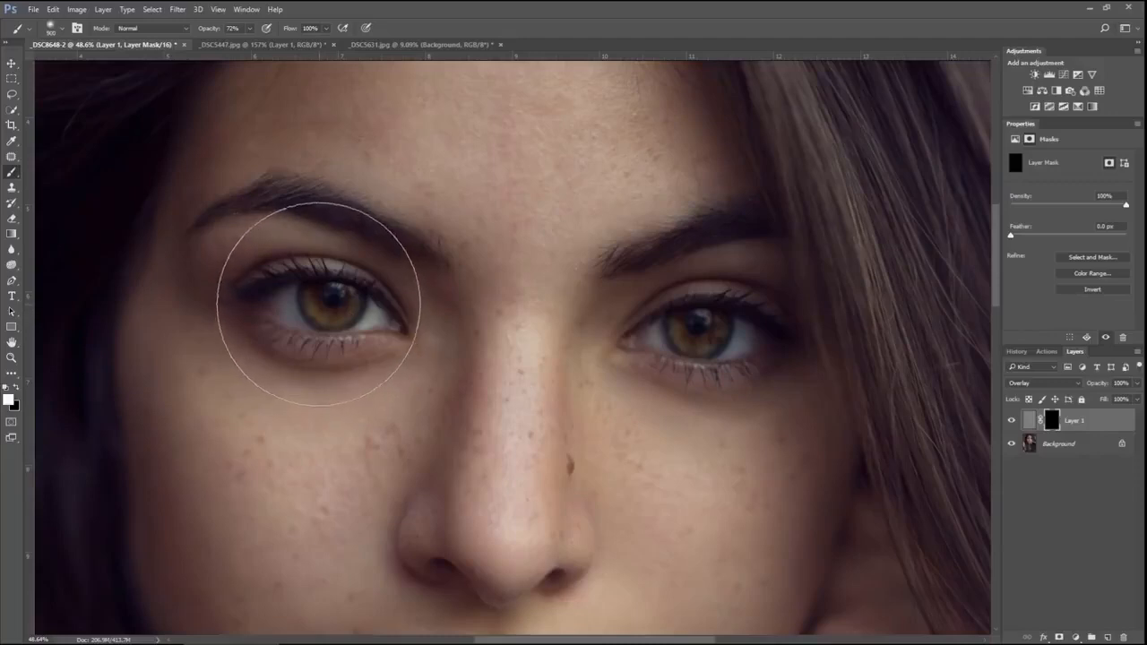
left_click_drag(323, 309, 328, 330)
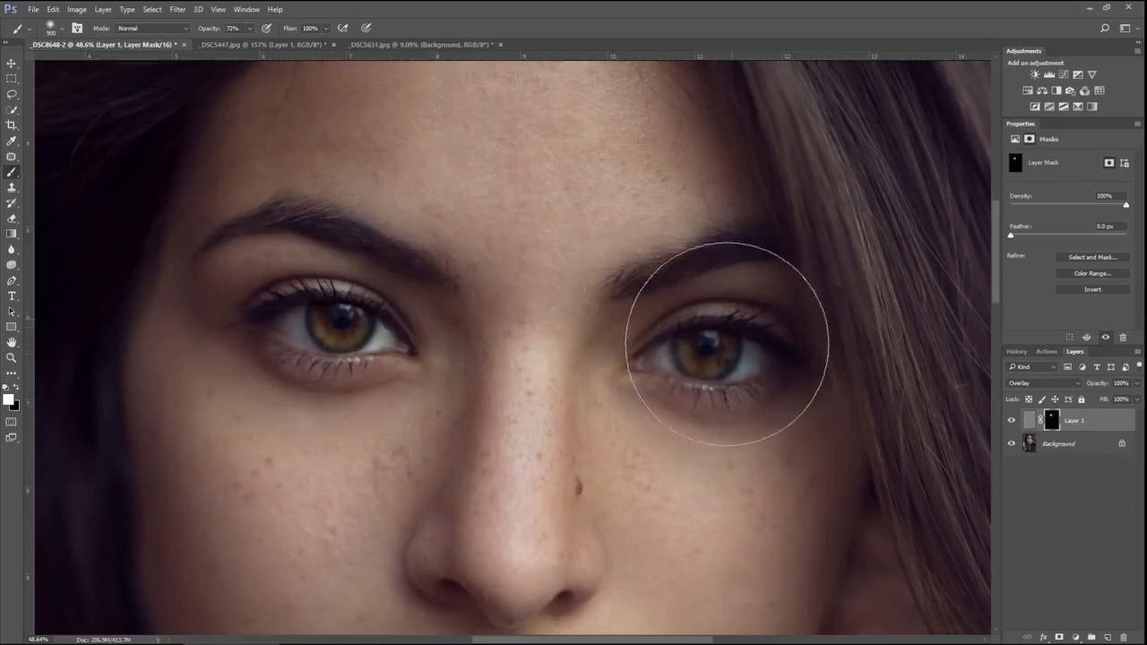
Compare the eyes with the High Pass layer hidden and shown, both close up and across the whole face.
left_click(1011, 421)
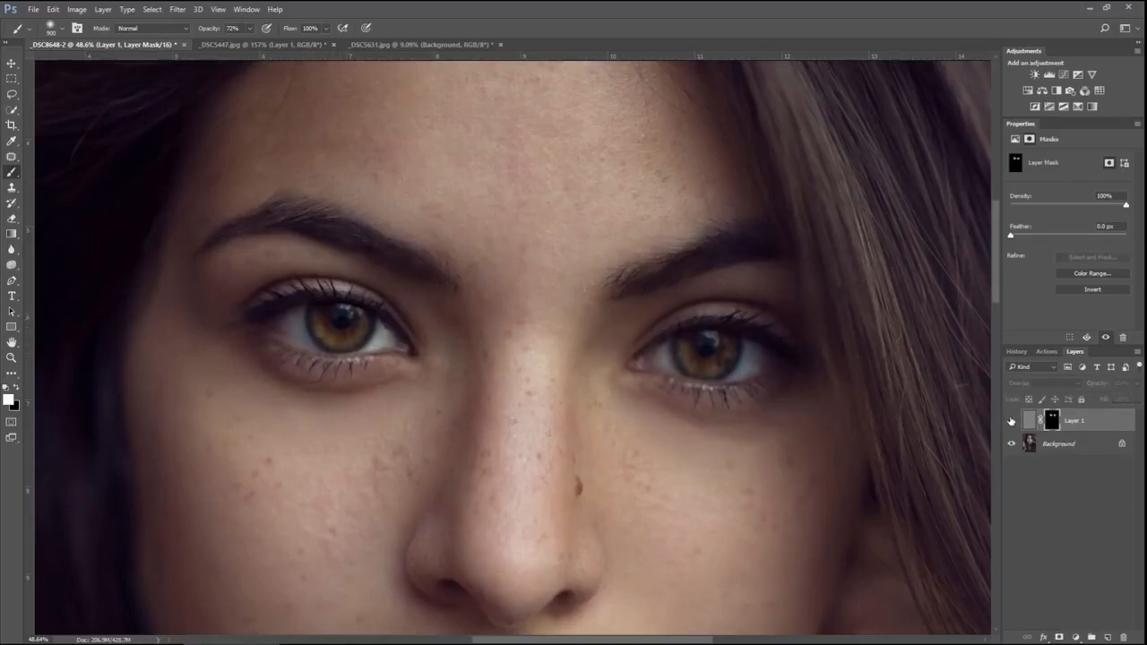
left_click(1009, 421)
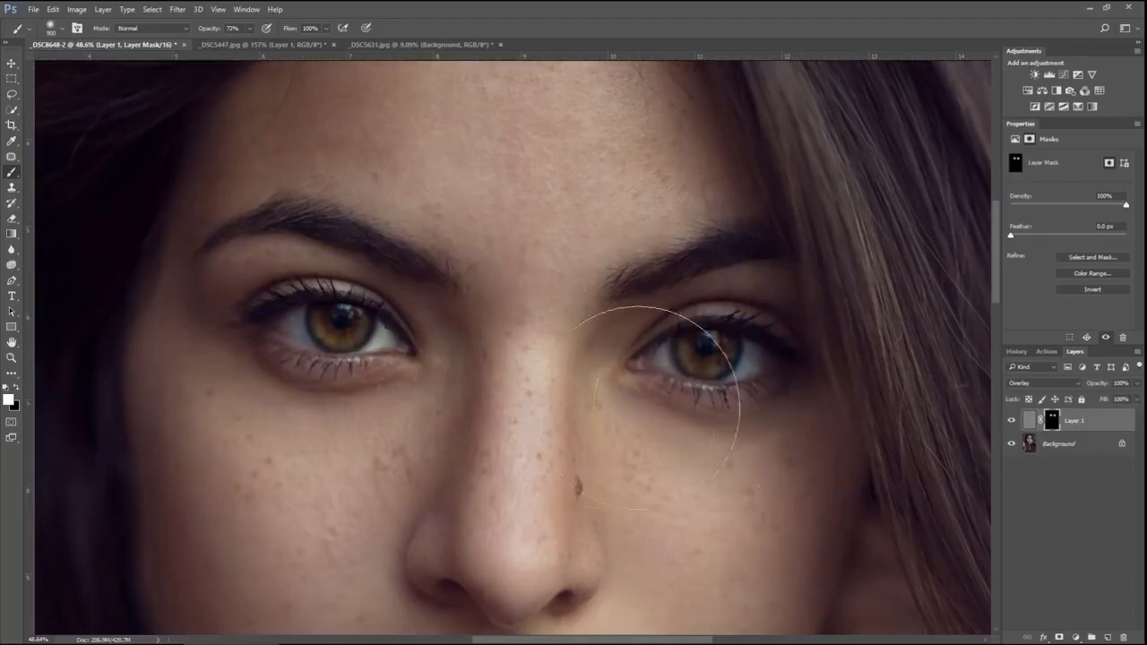
scroll(690, 354, "down", 4)
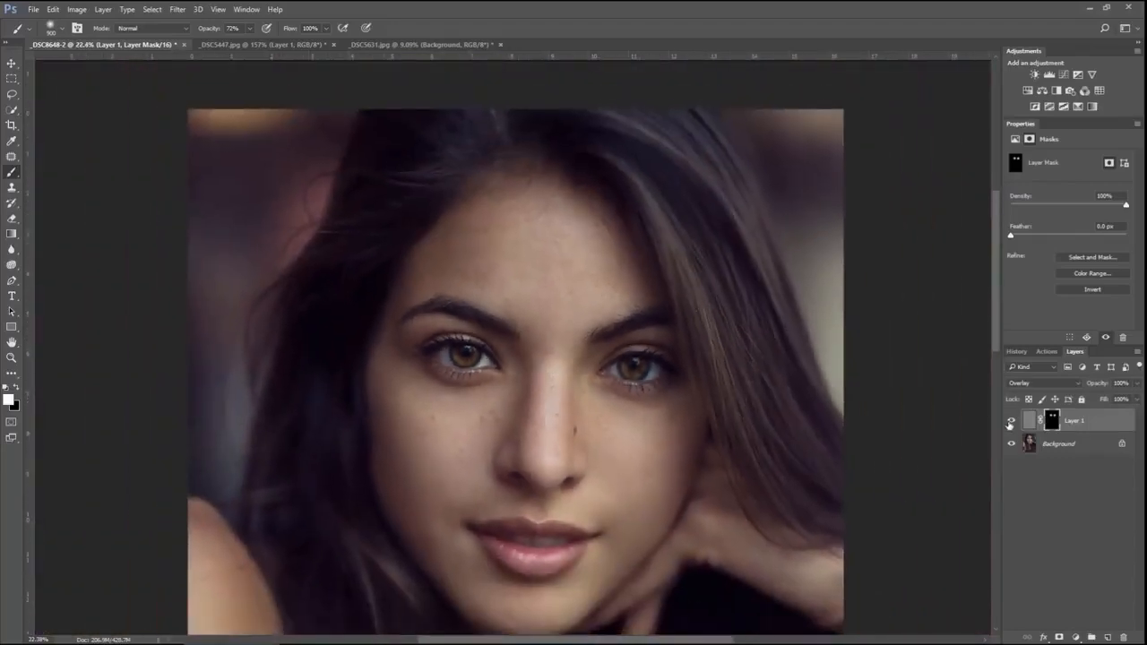
left_click(1010, 422)
left_click(1011, 420)
scroll(578, 361, "up", 4)
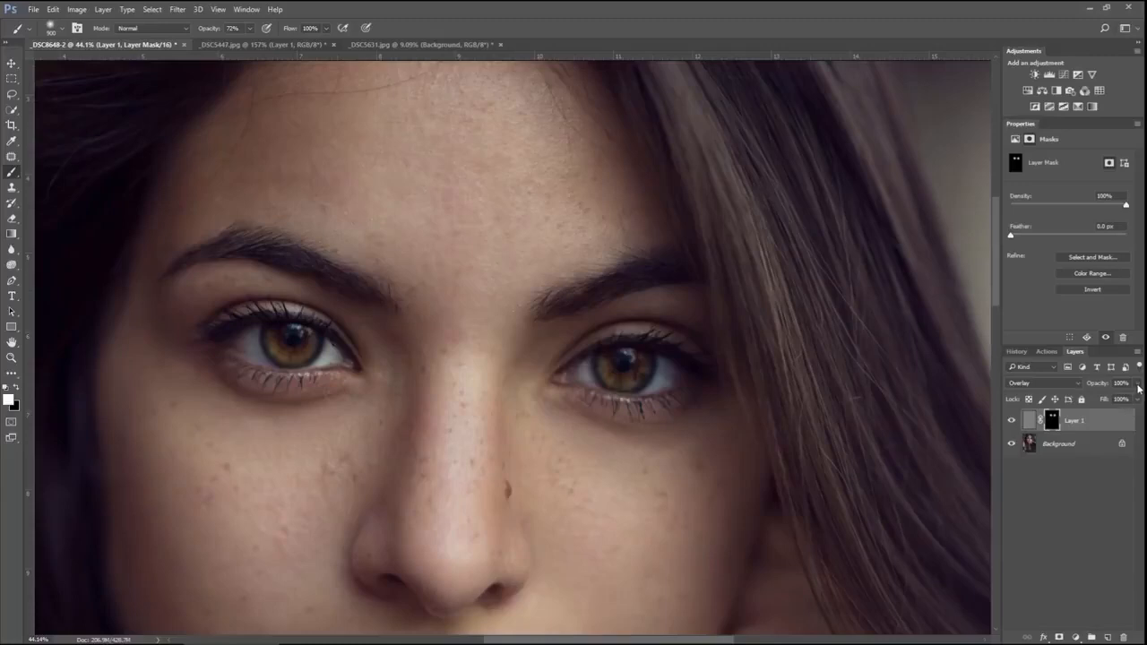
Try lower opacities on the High Pass layer and return it to 100%.
left_click(1136, 384)
left_click_drag(1133, 399, 1125, 401)
left_click_drag(1119, 399, 1139, 400)
left_click(1104, 426)
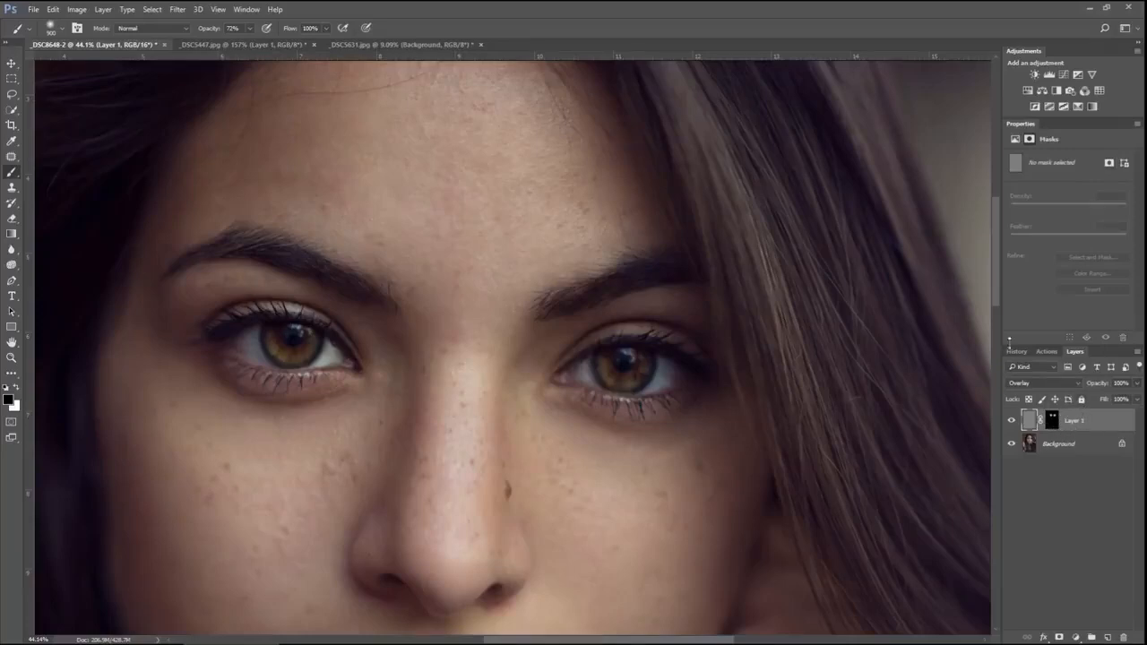
Examine the sharpened irises, eye whites and lashes up close, using a reduced brush as a pointer.
scroll(341, 407, "left", 3)
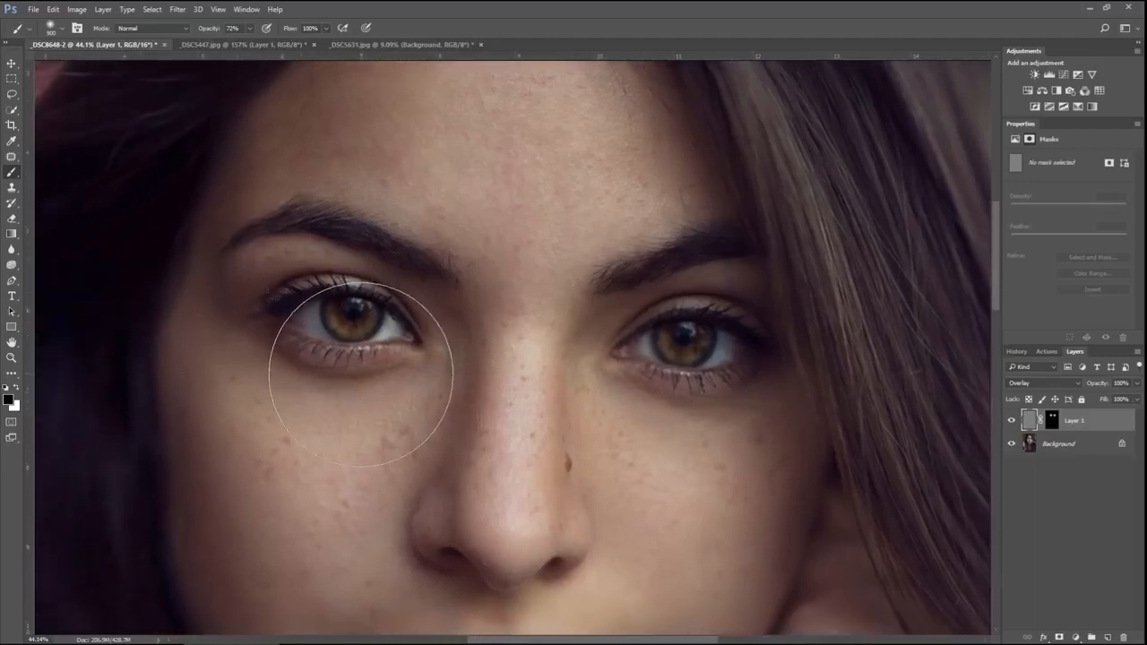
key("bracketleft")
key("bracketleft")
key("bracketleft")
key("bracketleft")
key("bracketleft")
key("bracketleft")
key("bracketleft")
key("bracketleft")
key("bracketleft")
key("bracketleft")
key("bracketleft")
key("bracketleft")
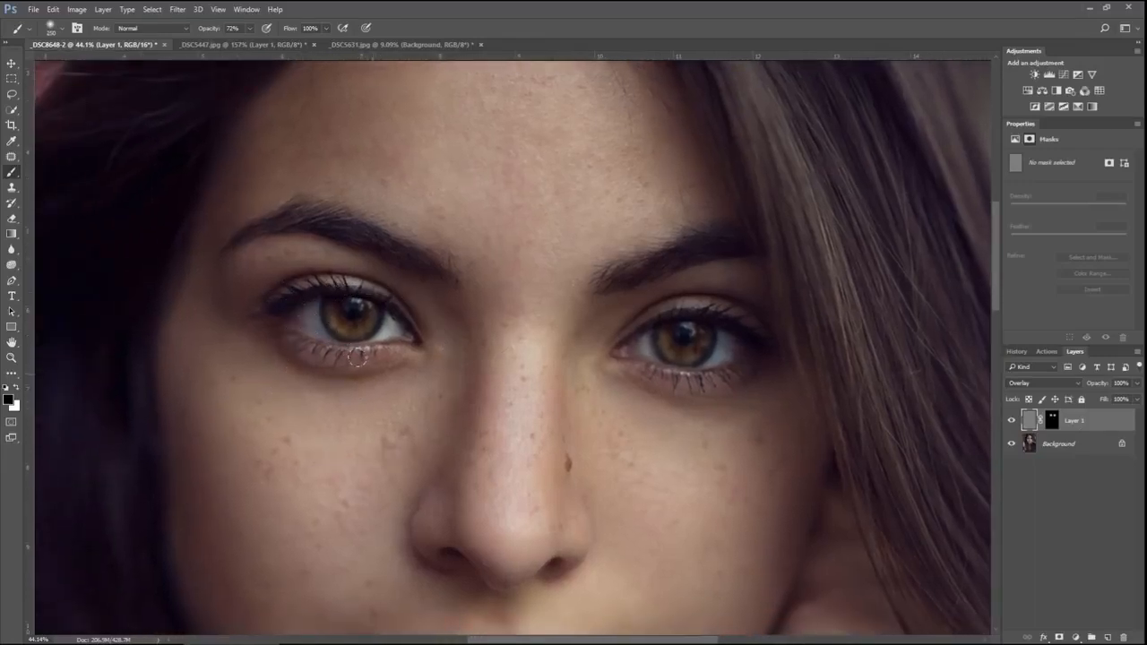
left_click_drag(443, 404, 446, 420)
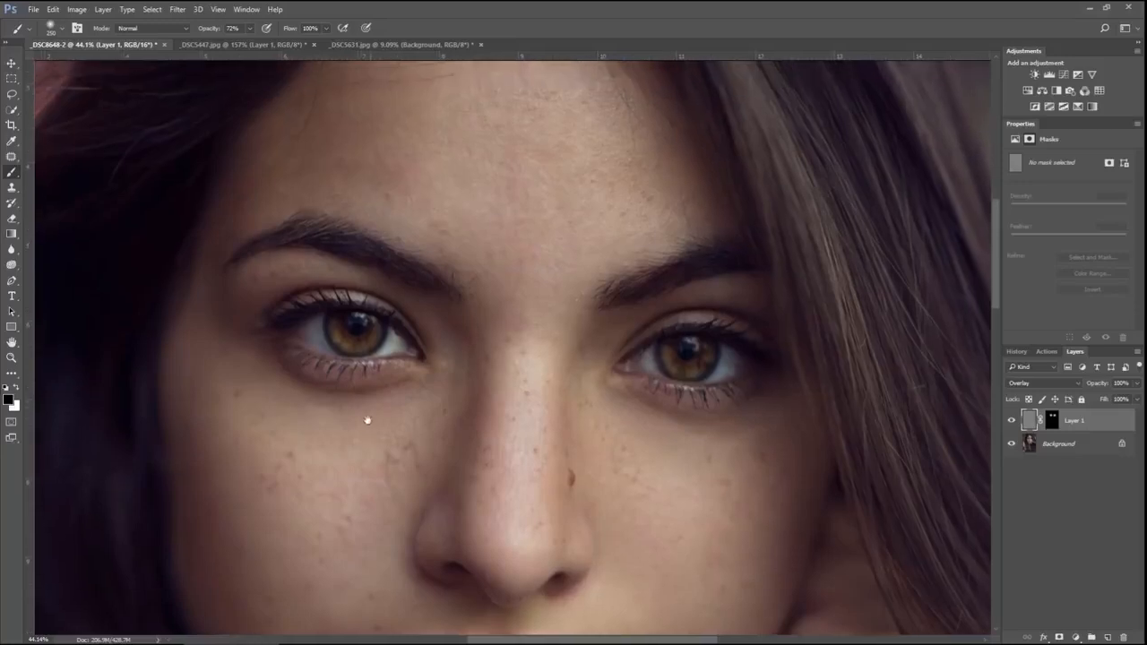
scroll(342, 344, "up", 2)
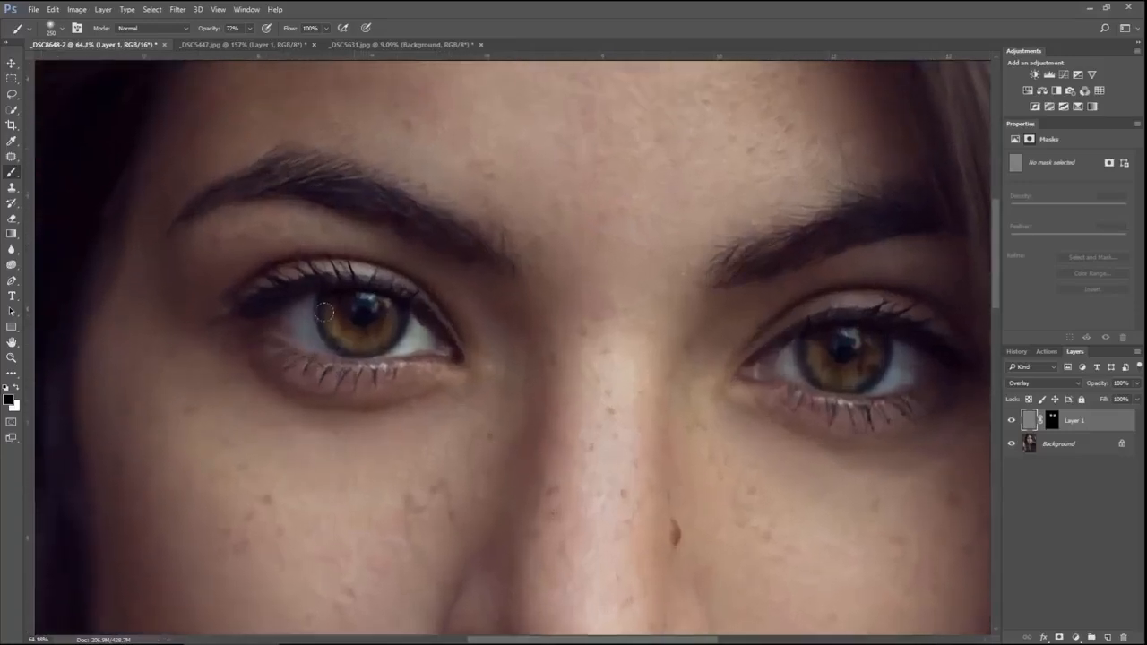
mouse_move(326, 326)
left_mouse_down()
mouse_move(343, 346)
mouse_move(363, 344)
left_mouse_up()
scroll(390, 401, "down", 3)
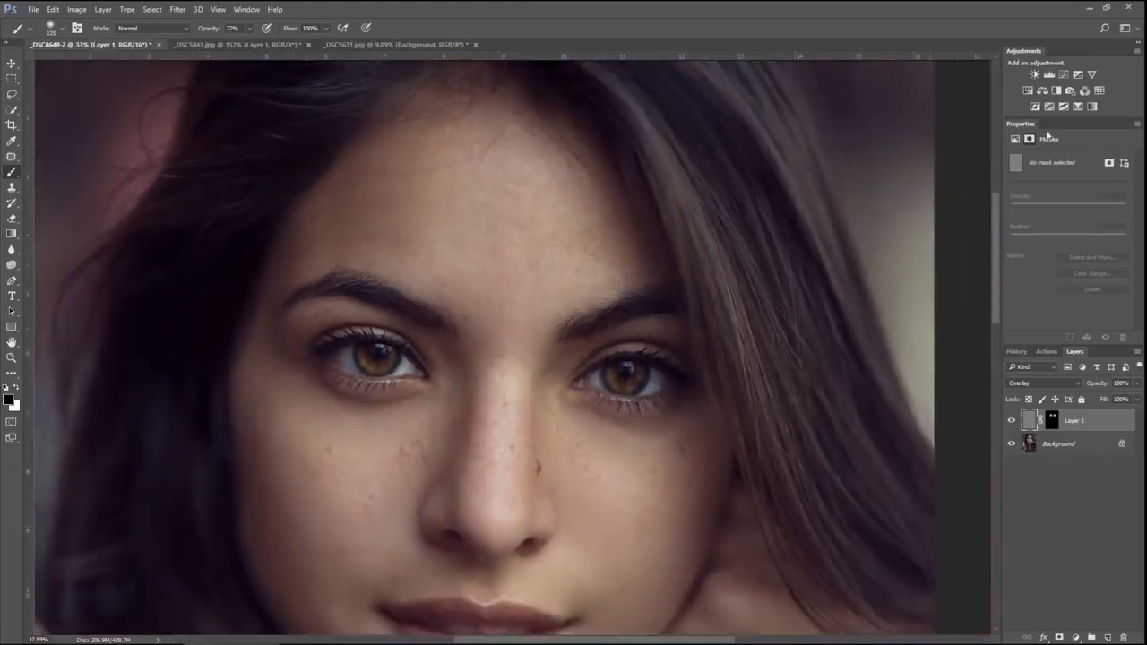
Add a Curves adjustment layer that brightens the midtones from input 132 to output 167, with an extra control point in the shadows.
left_click(1065, 76)
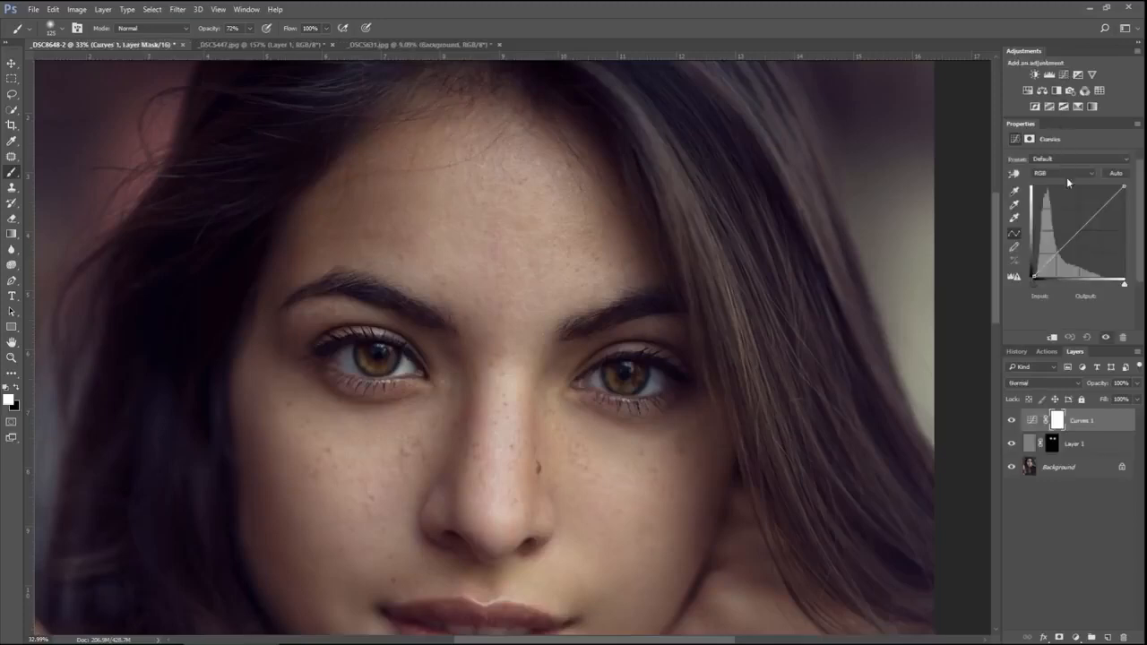
left_click_drag(1072, 240, 1083, 218)
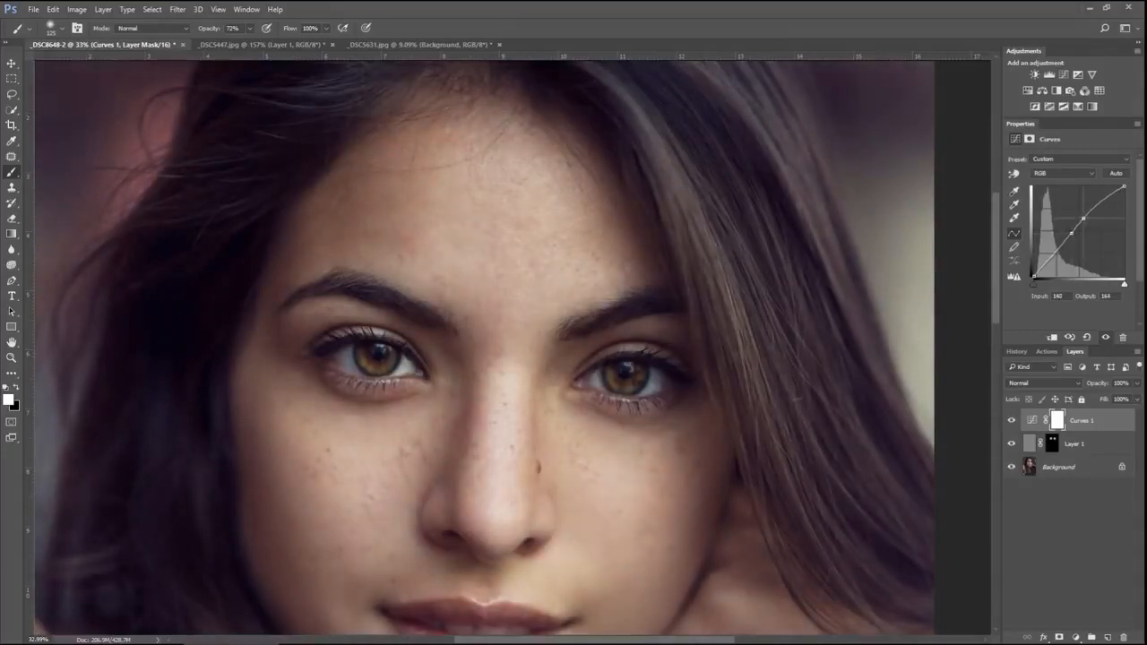
left_click(1040, 268)
left_click_drag(1040, 268, 1080, 218)
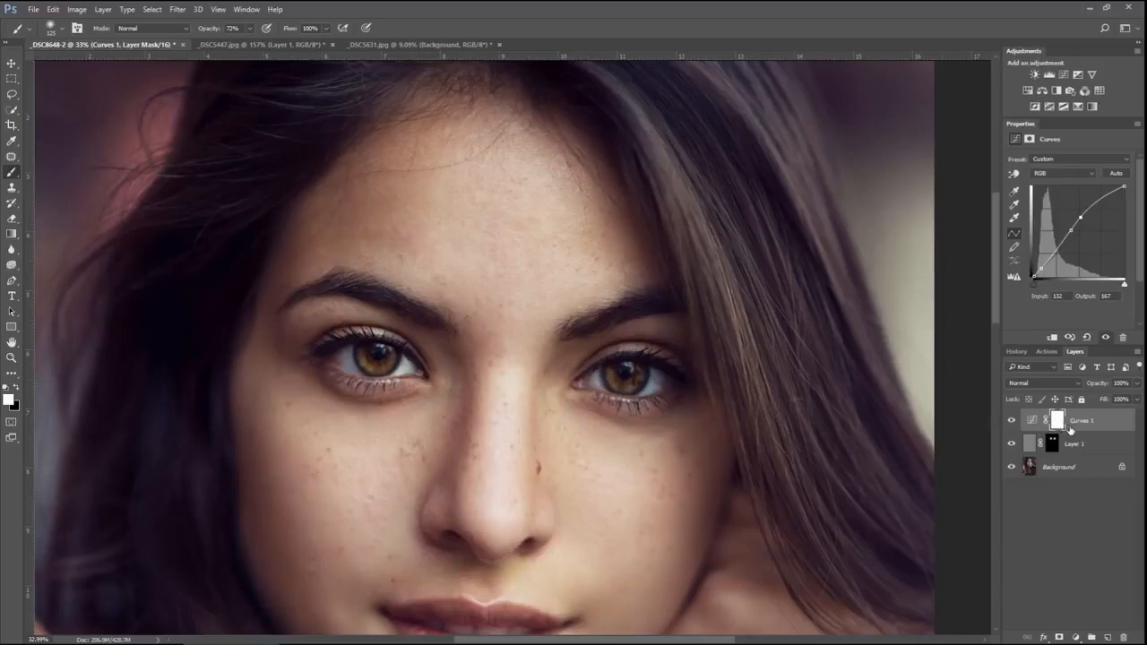
Invert the Curves layer's mask to black and set the brush to 100% opacity and 10% flow.
key("ctrl+i")
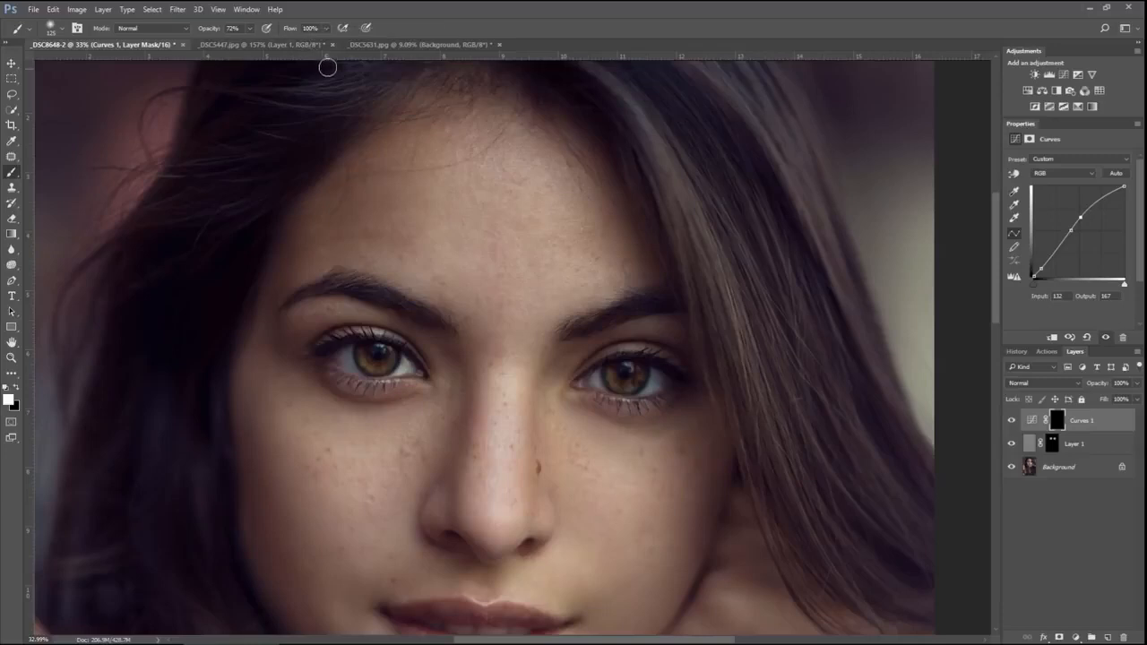
key("shift+1")
key("0")
Enlarge the brush to 1100 px and softly paint the brightening over both eye areas on the Curves mask.
scroll(397, 384, "up", 3)
scroll(409, 389, "up", 3)
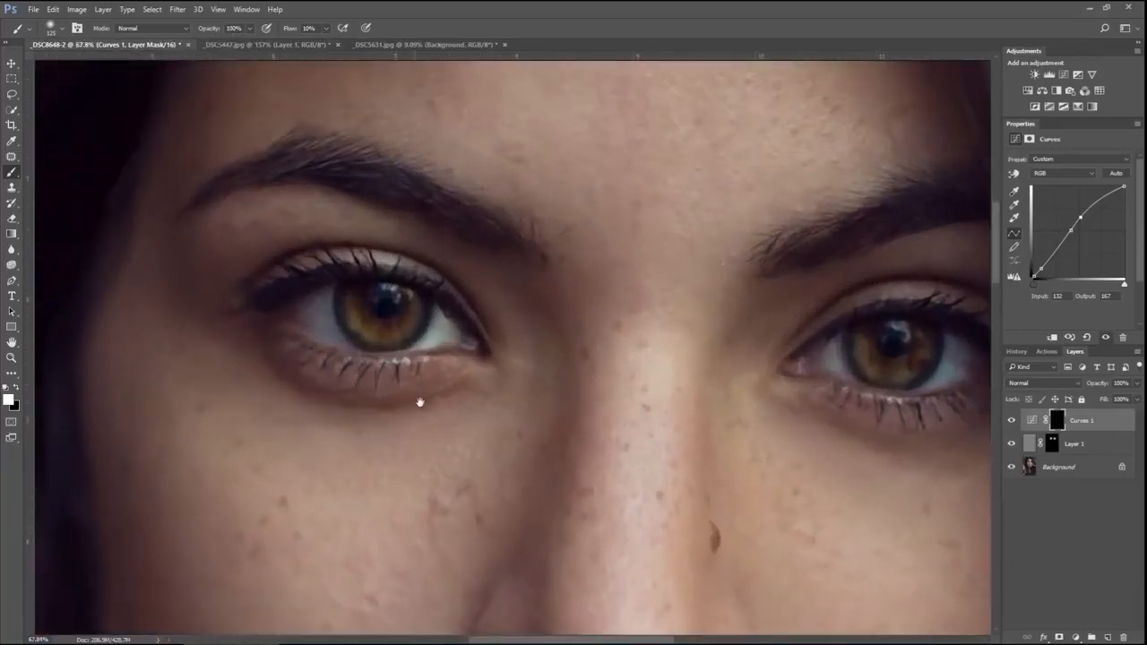
key("bracketright")
key("bracketright")
key("bracketright")
key("bracketright")
key("bracketright")
key("bracketright")
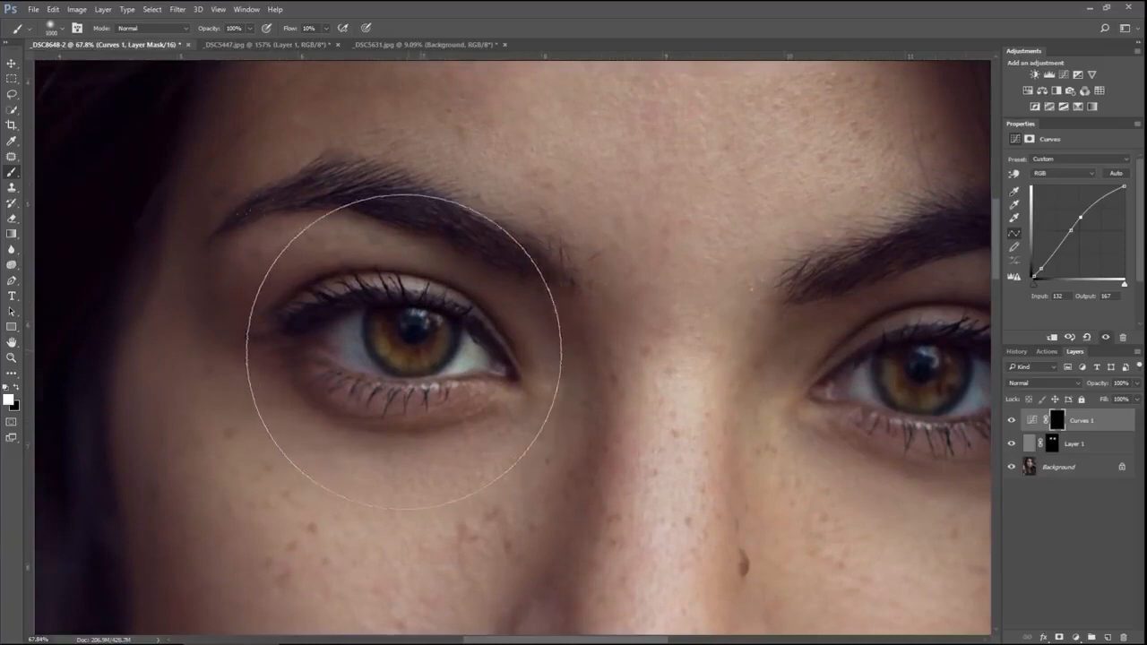
key("bracketright")
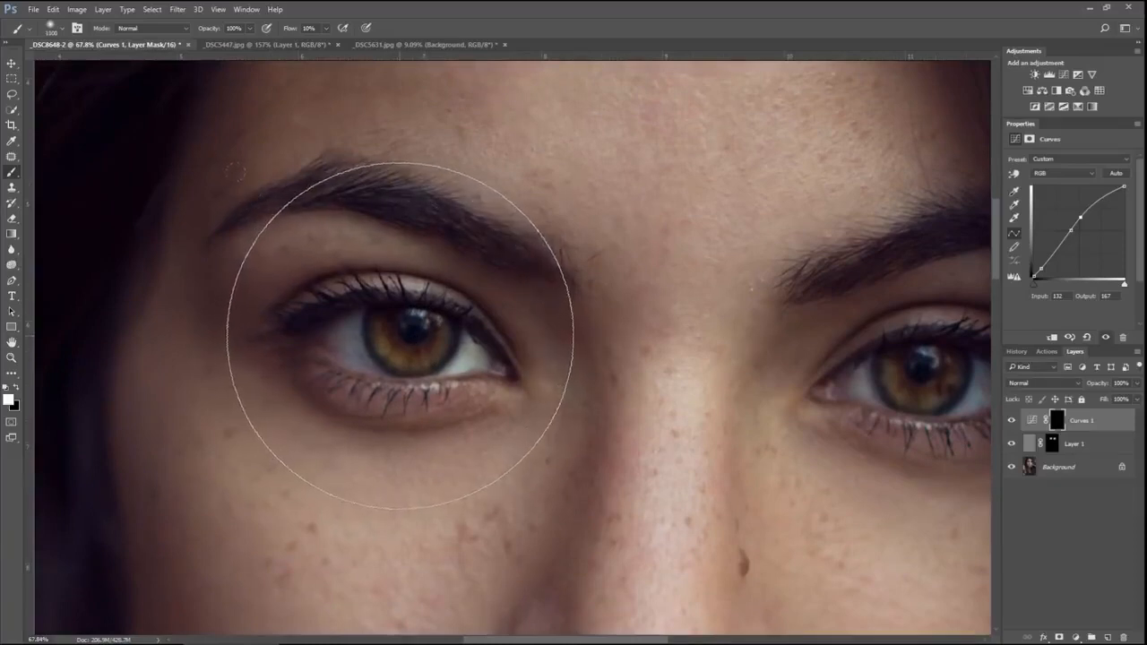
left_click_drag(604, 364, 510, 356)
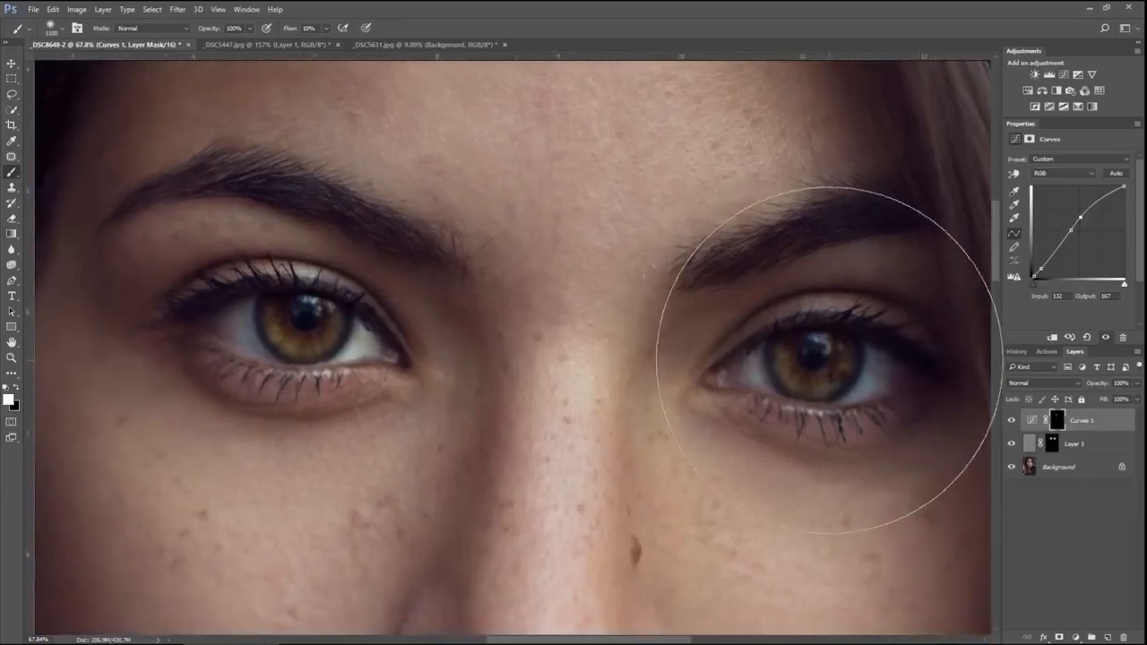
Brighten the irises of both eyes on the Curves mask with a small brush of about 40 to 50 px.
key("bracketleft")
key("bracketleft")
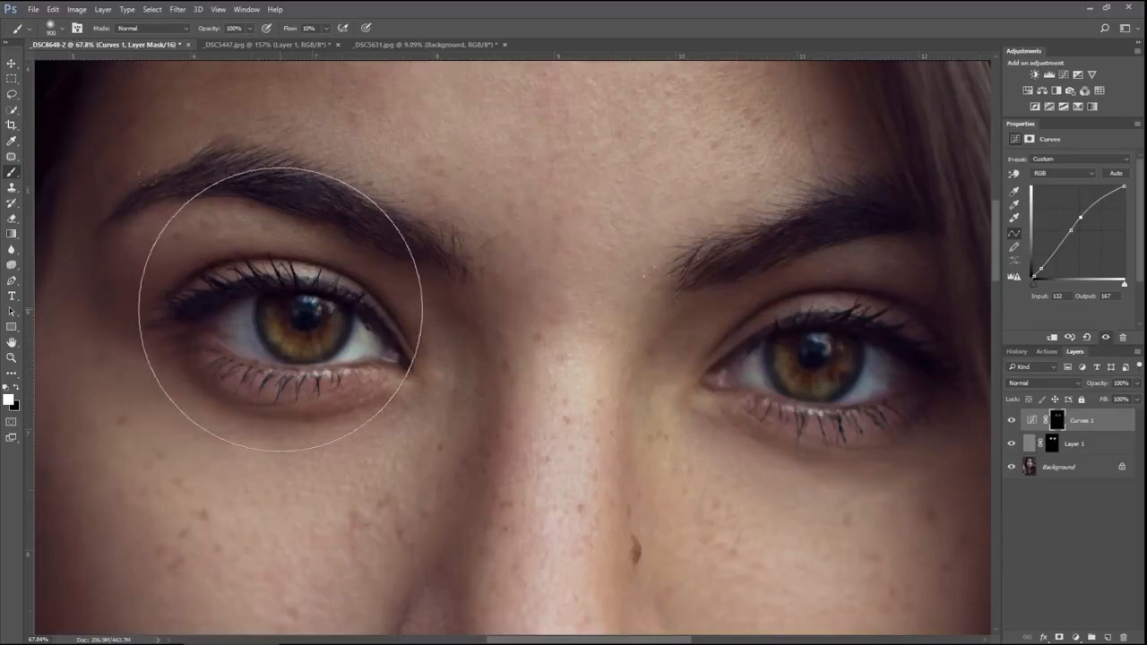
key("bracketleft")
key("bracketleft")
key("bracketleft")
key("bracketleft")
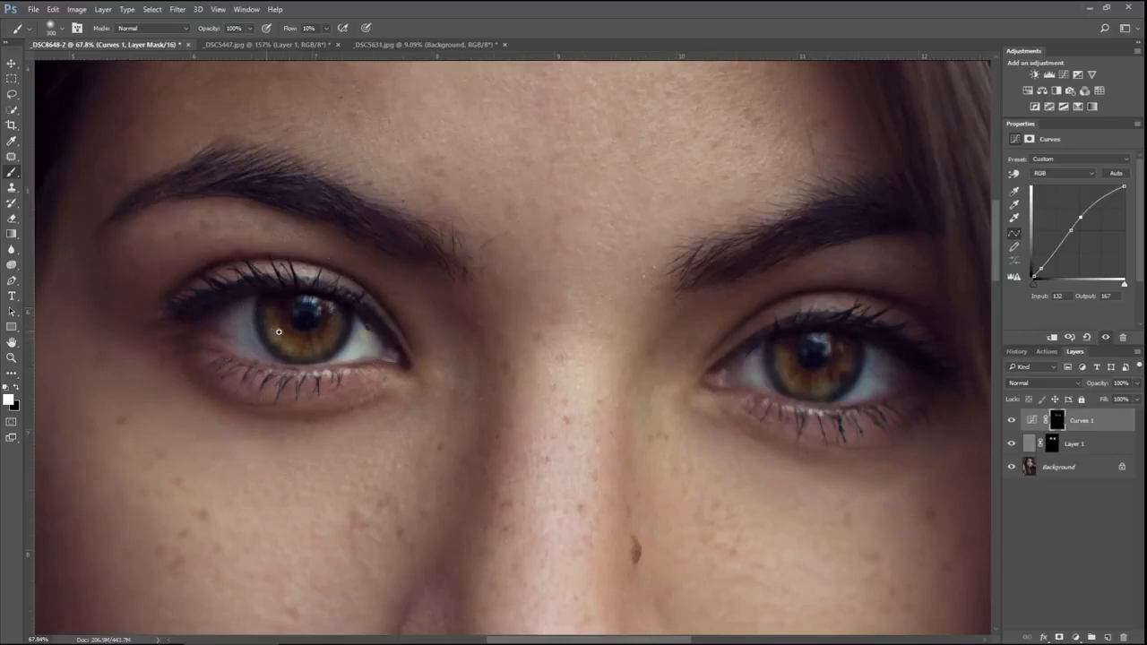
scroll(279, 331, "up", 3)
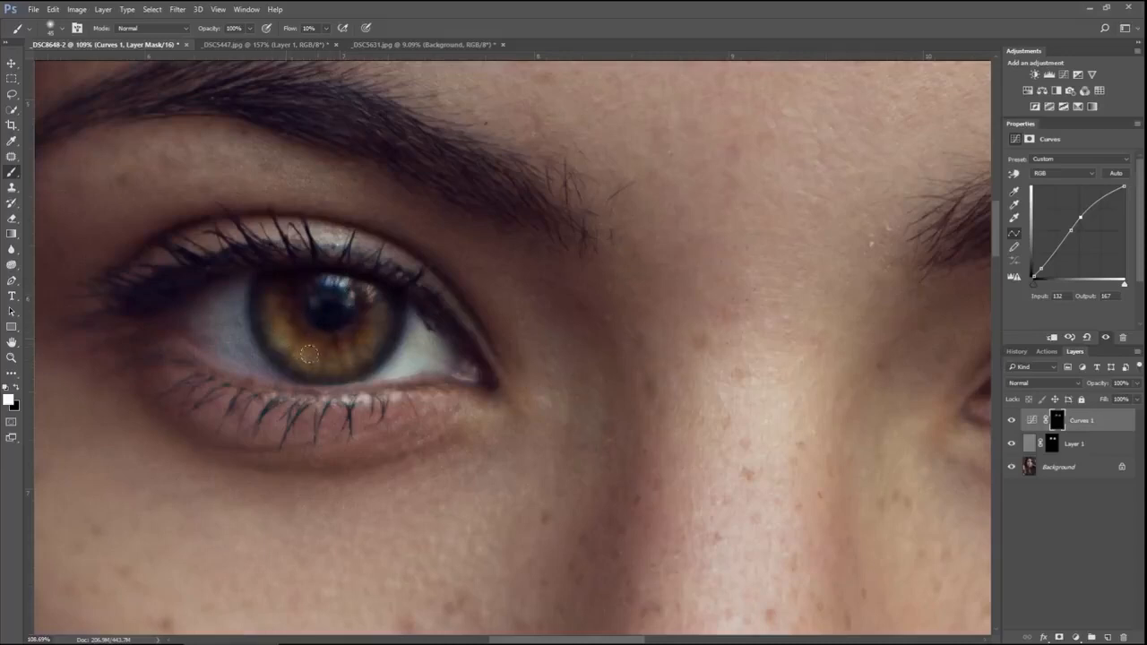
left_click_drag(712, 360, 368, 334)
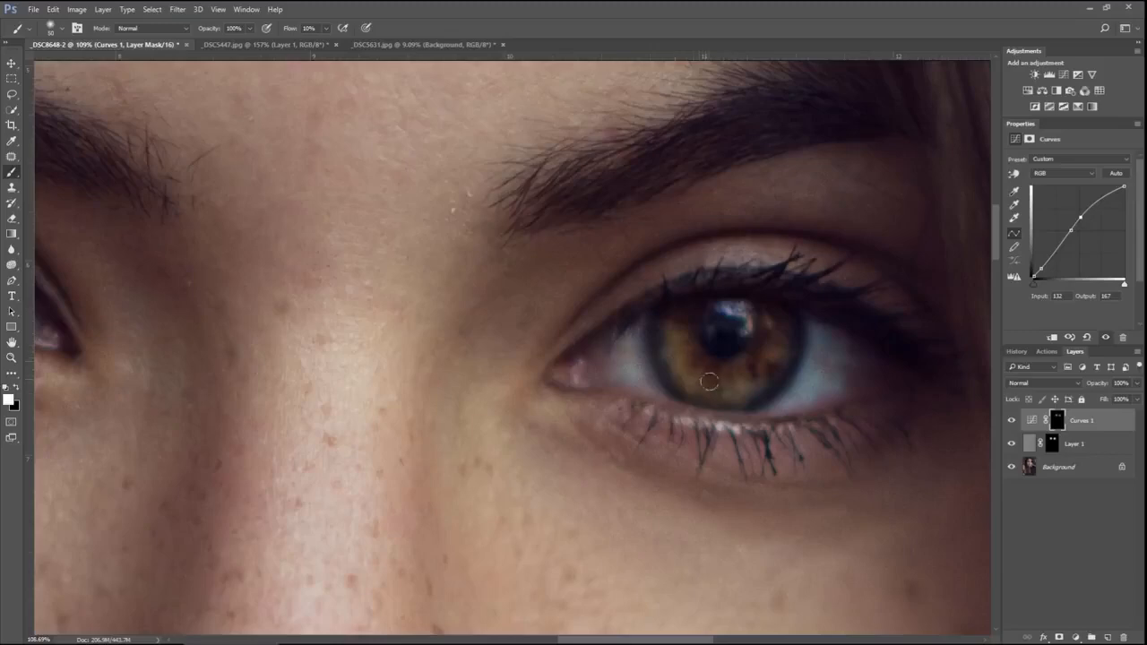
scroll(613, 338, "down", 6)
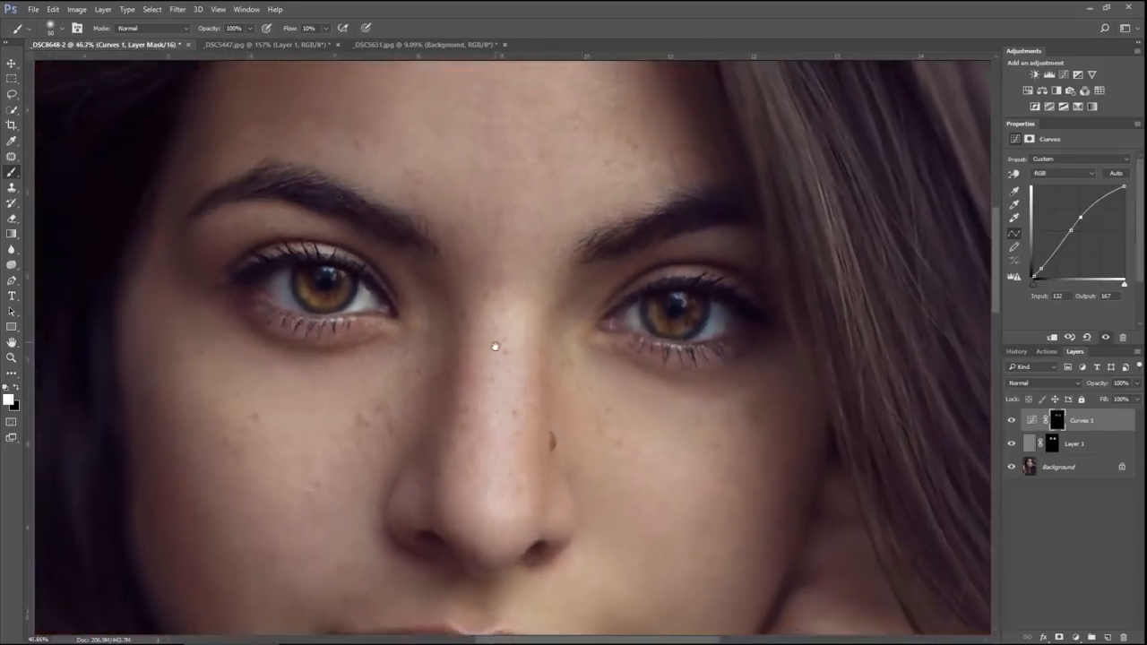
Compare the eyes with the Curves 1 brightening hidden and shown.
left_click(1013, 420)
left_click(1012, 419)
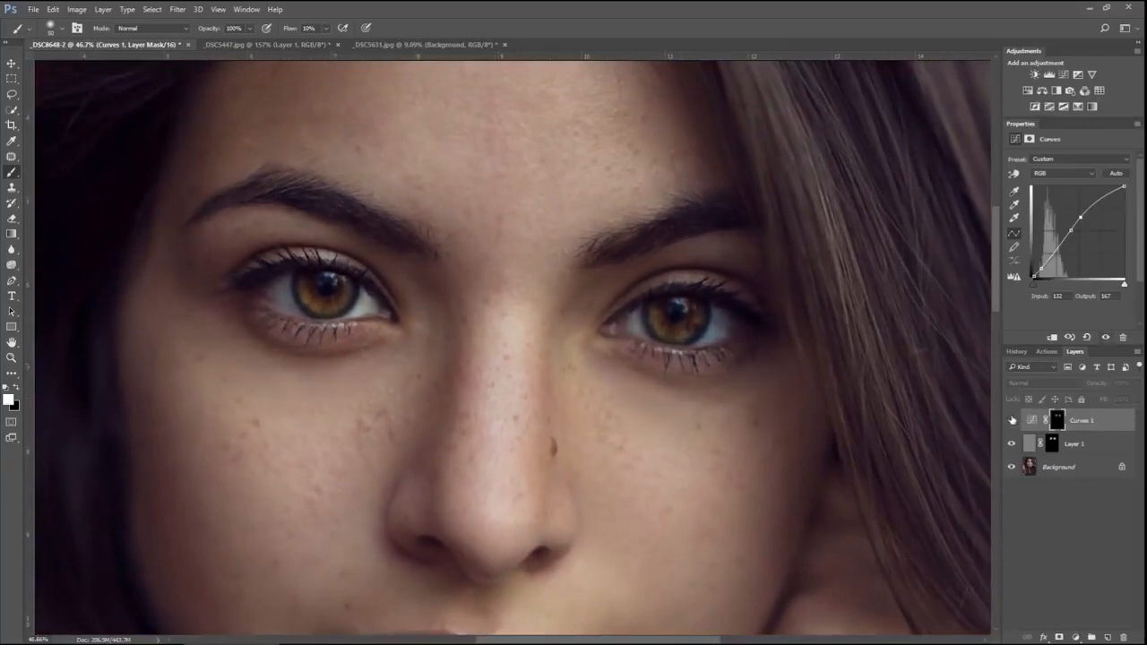
left_click(1012, 419)
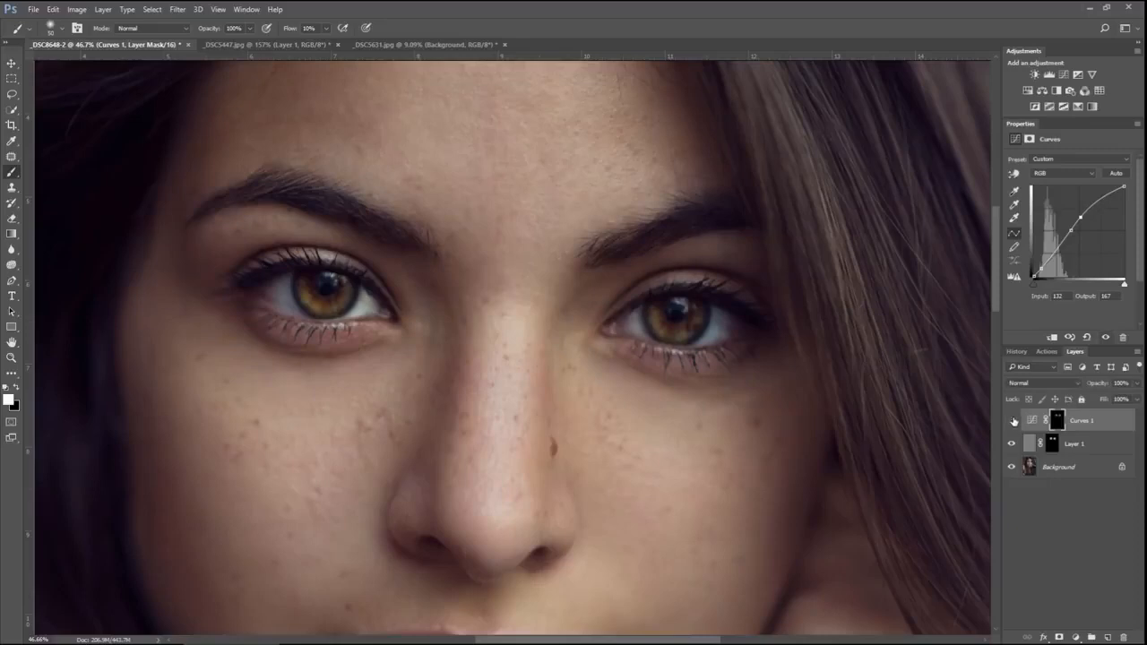
left_click(1012, 420)
left_click(1011, 422)
Add a new layer above the Curves adjustment and set it to Overlay blending at 50% opacity.
left_click(1108, 637)
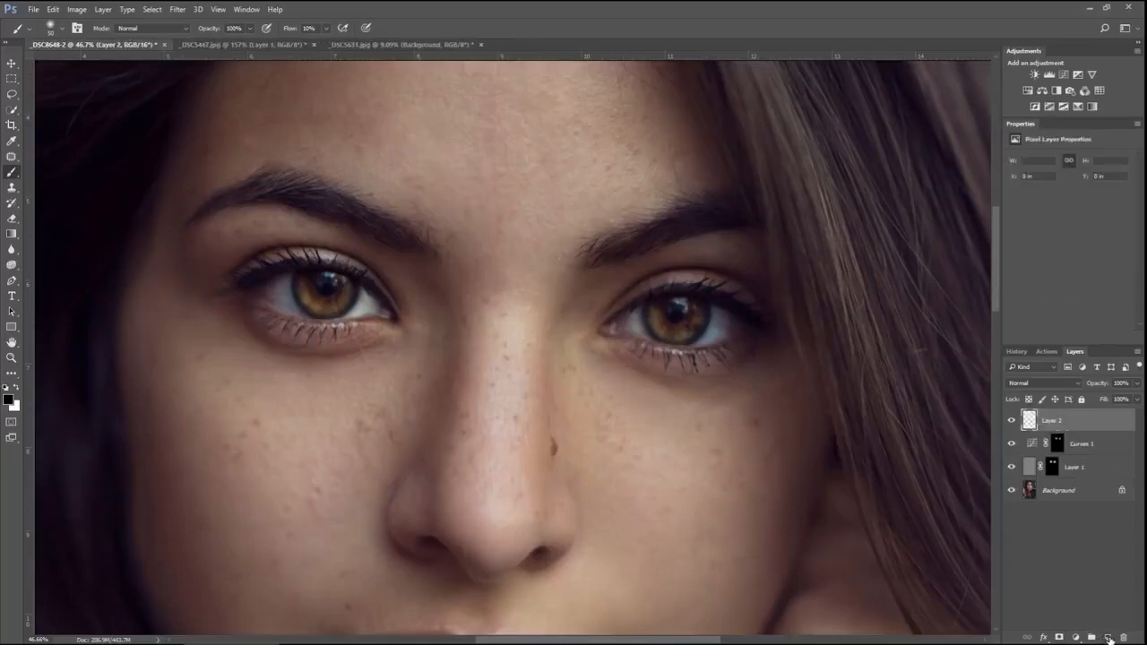
left_click(1038, 381)
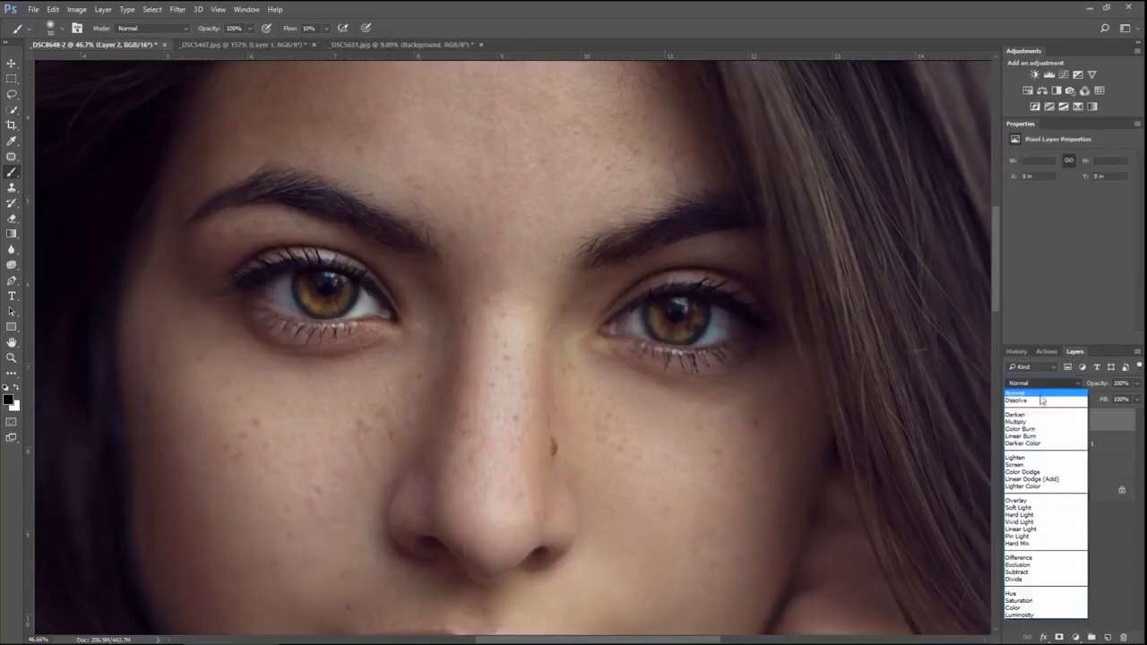
left_click(1036, 501)
left_click_drag(1134, 384, 1108, 407)
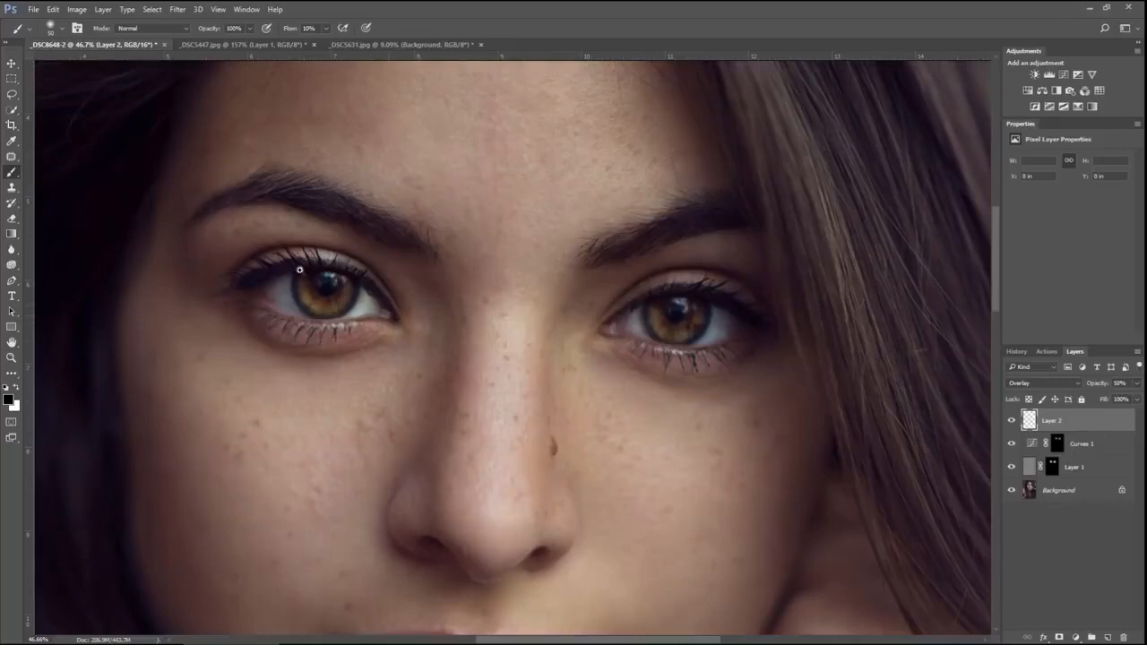
Brighten the irises of both eyes on the Overlay layer with a white 25 px brush.
scroll(299, 268, "up", 5)
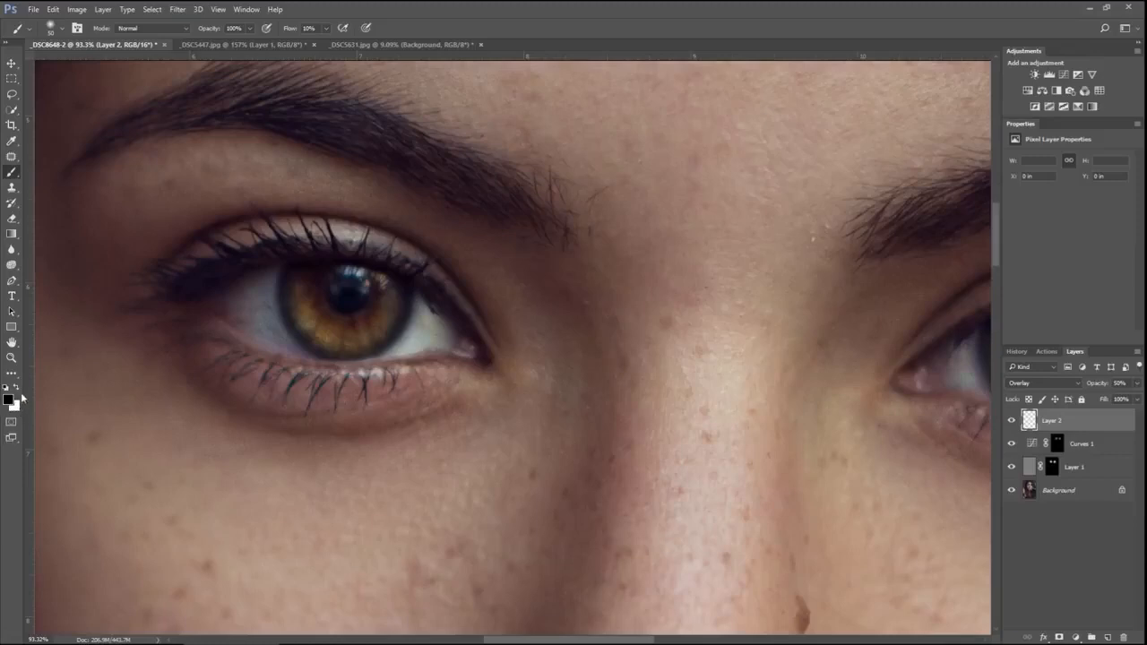
left_click(15, 388)
mouse_move(322, 325)
left_mouse_down()
mouse_move(364, 331)
mouse_move(310, 299)
mouse_move(328, 328)
mouse_move(317, 339)
mouse_move(334, 350)
left_mouse_up()
mouse_move(291, 285)
left_mouse_down()
mouse_move(314, 324)
mouse_move(371, 328)
left_mouse_up()
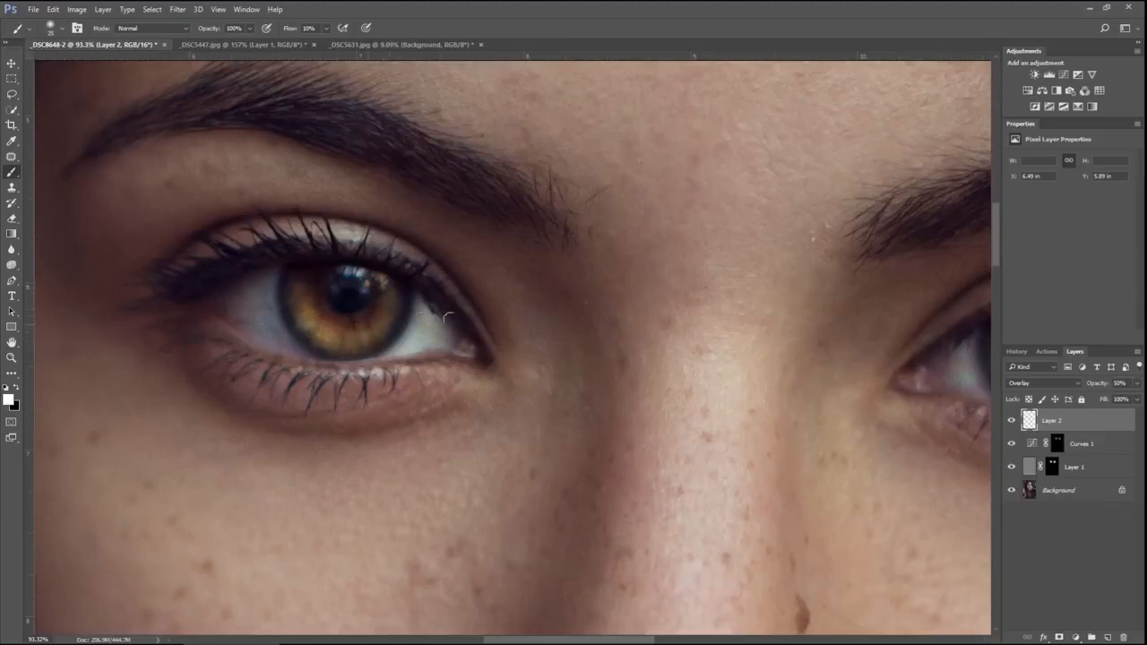
left_click_drag(609, 352, 404, 336)
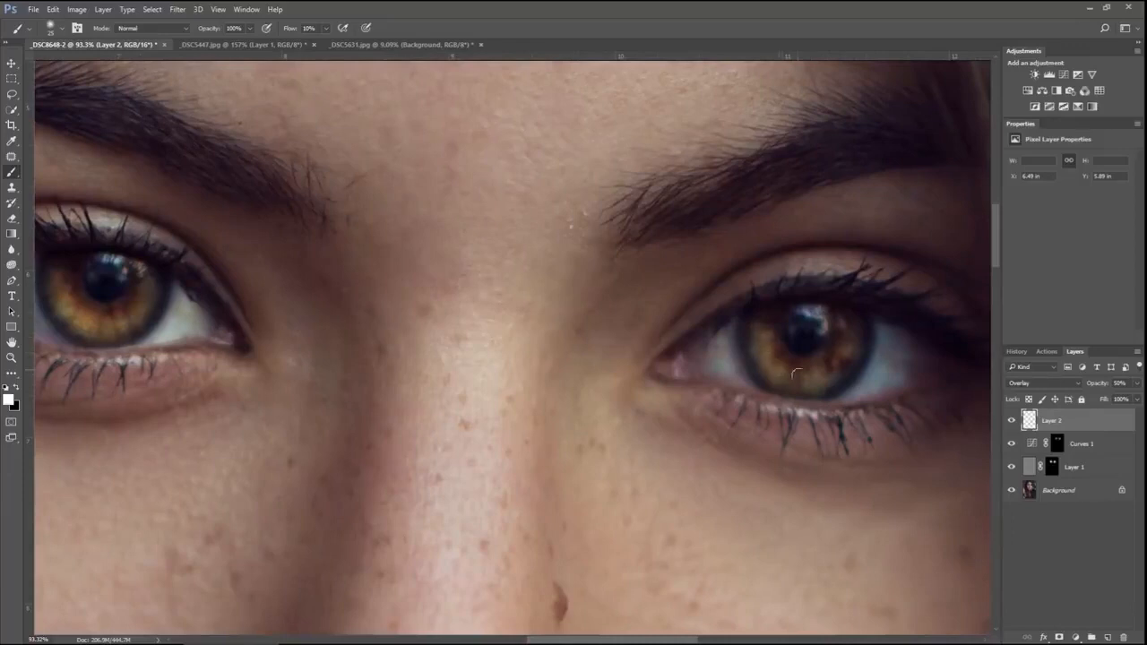
scroll(810, 377, "up", 2)
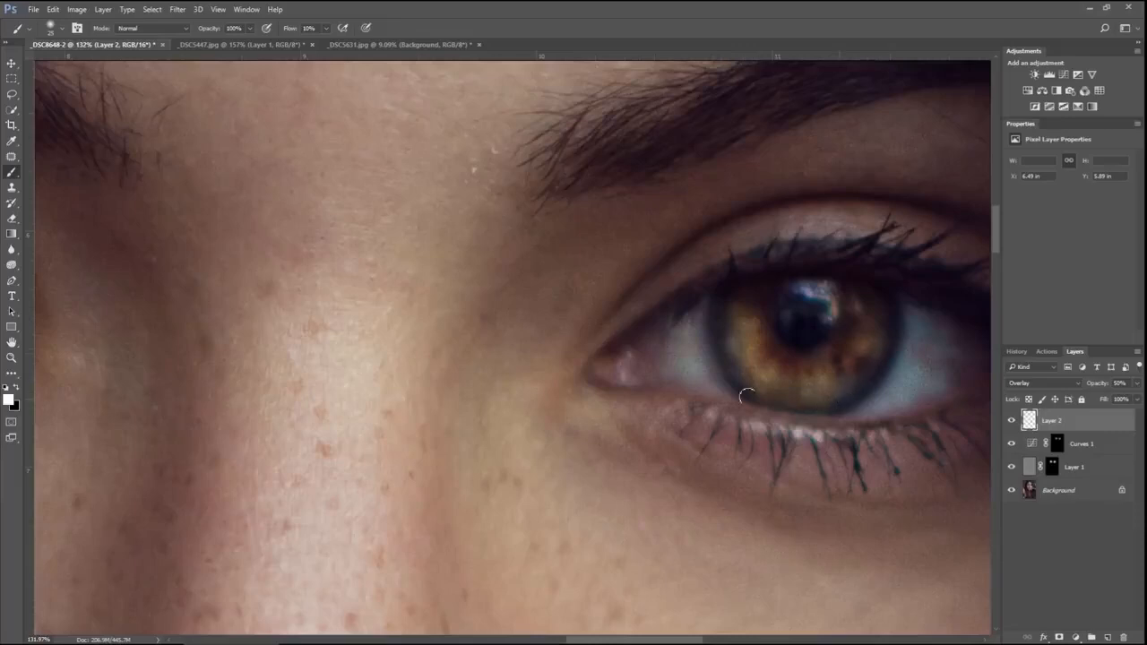
left_click_drag(249, 412, 530, 386)
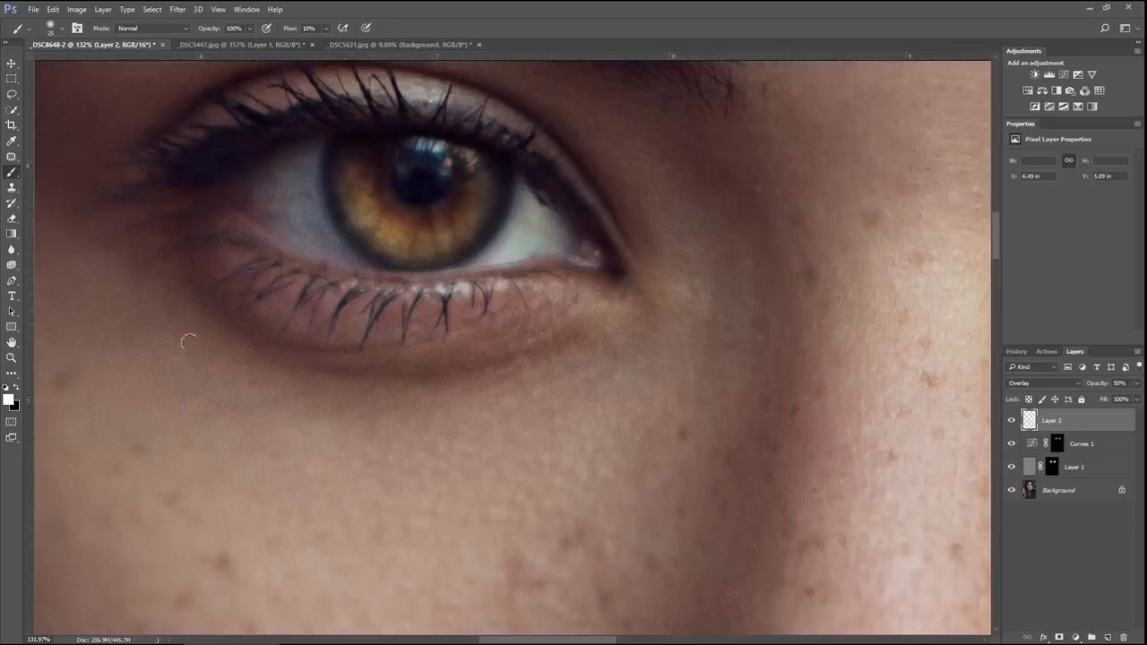
Darken the iris rims on the Overlay layer with a black 15 px brush and compare the layer hidden and shown.
left_click(16, 387)
scroll(638, 280, "right", 10)
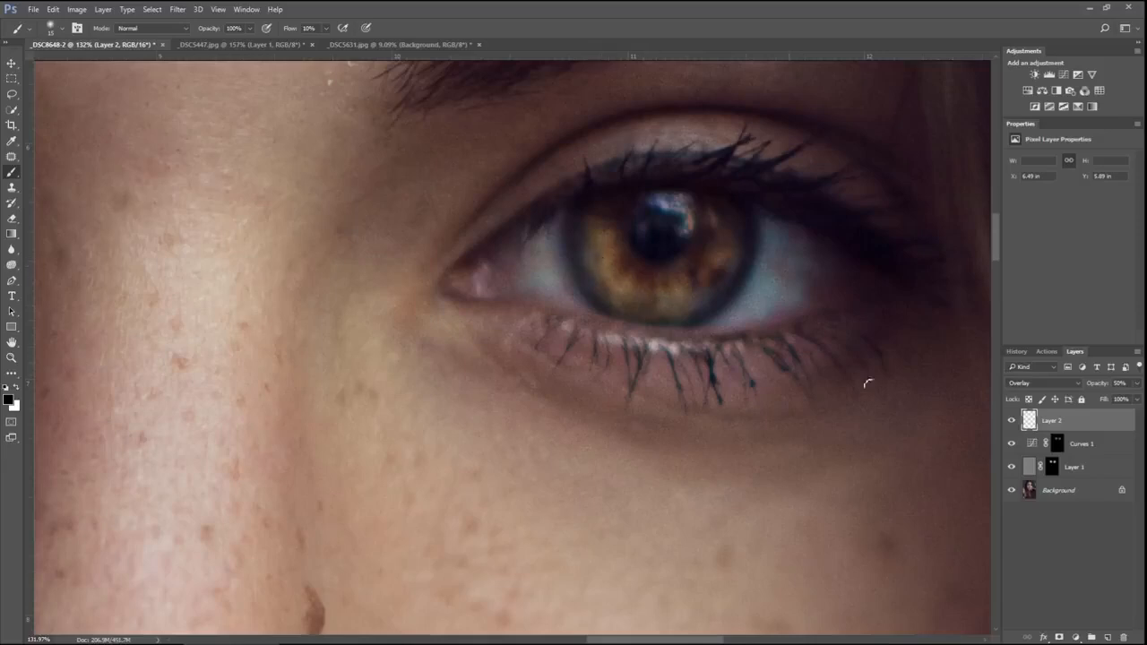
left_click(1012, 420)
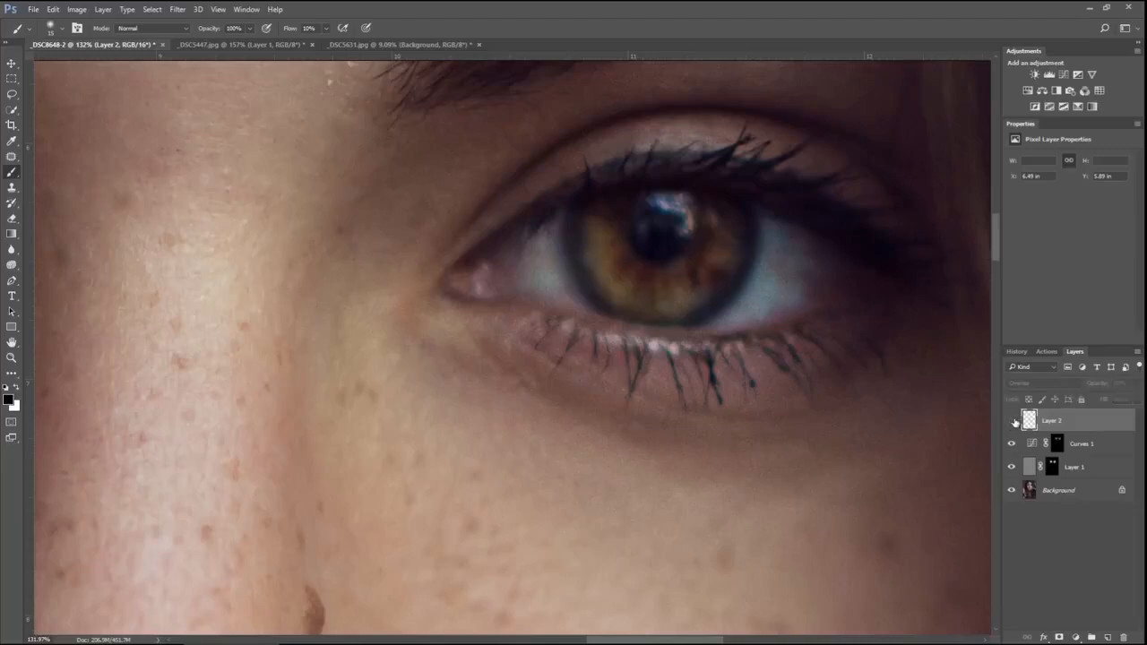
left_click(1012, 421)
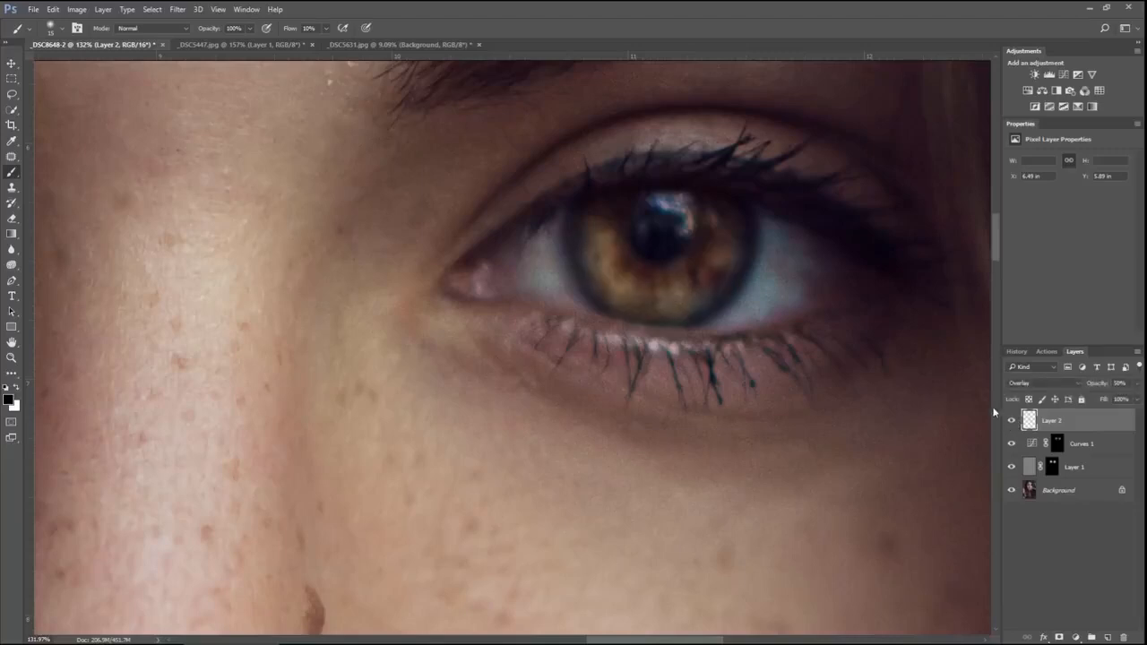
Darken the lash lines and eye edges of both eyes with a black brush of about 15 to 30 px.
left_click_drag(723, 412, 671, 414)
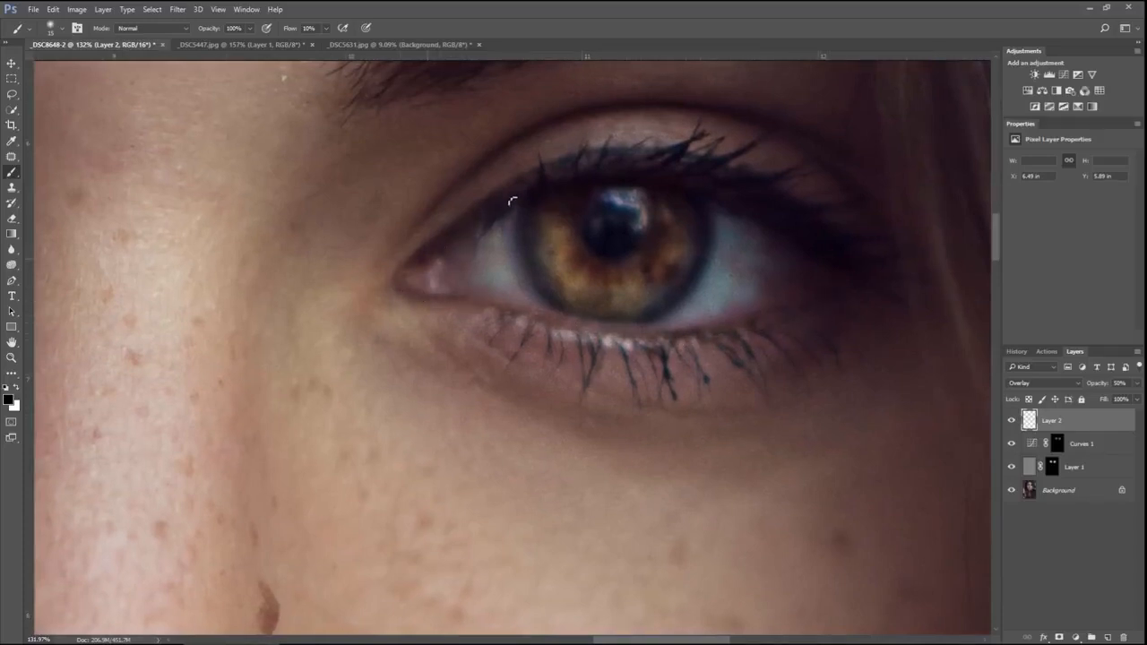
key("bracketright")
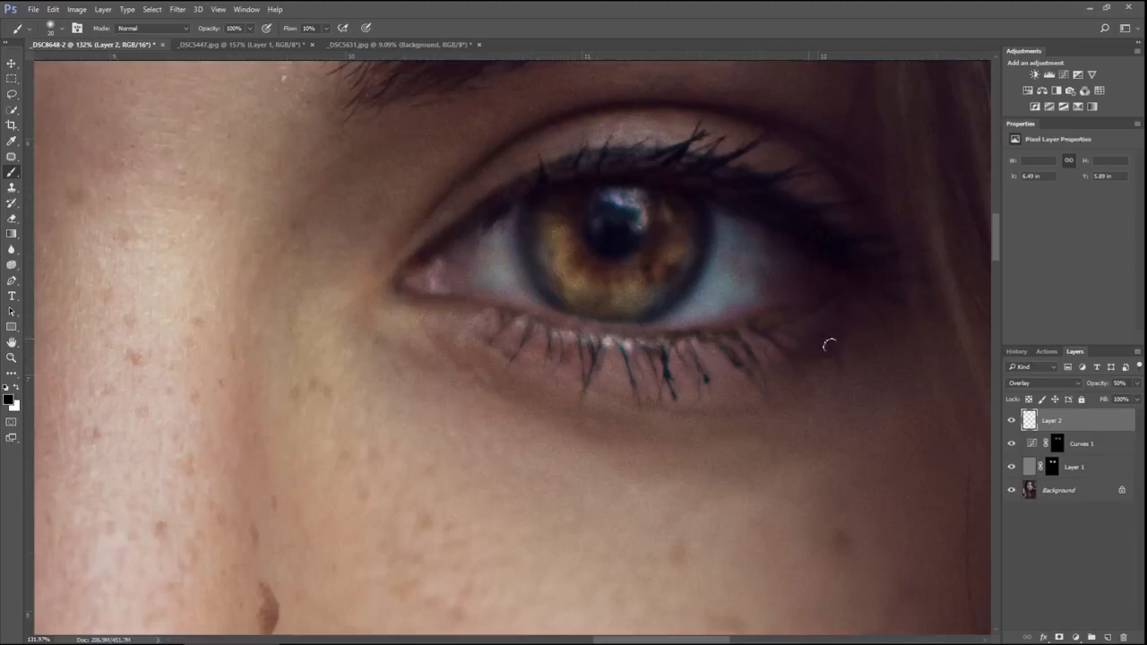
scroll(651, 159, "down", 3)
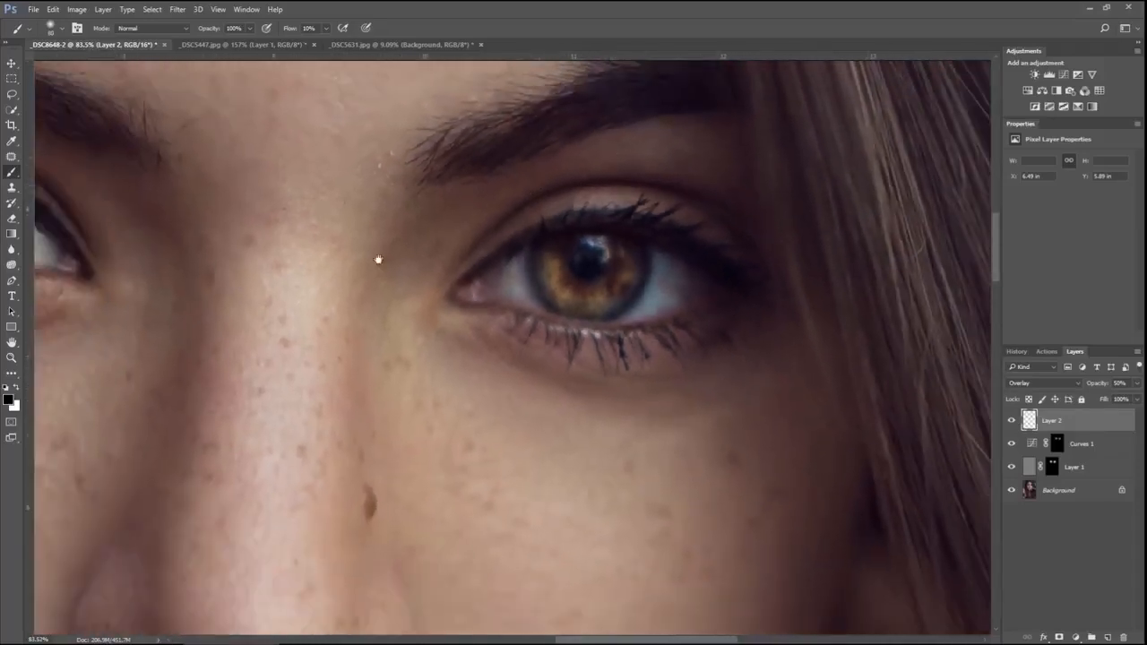
left_click_drag(379, 257, 502, 257)
scroll(488, 265, "up", 2)
scroll(488, 265, "up", 1)
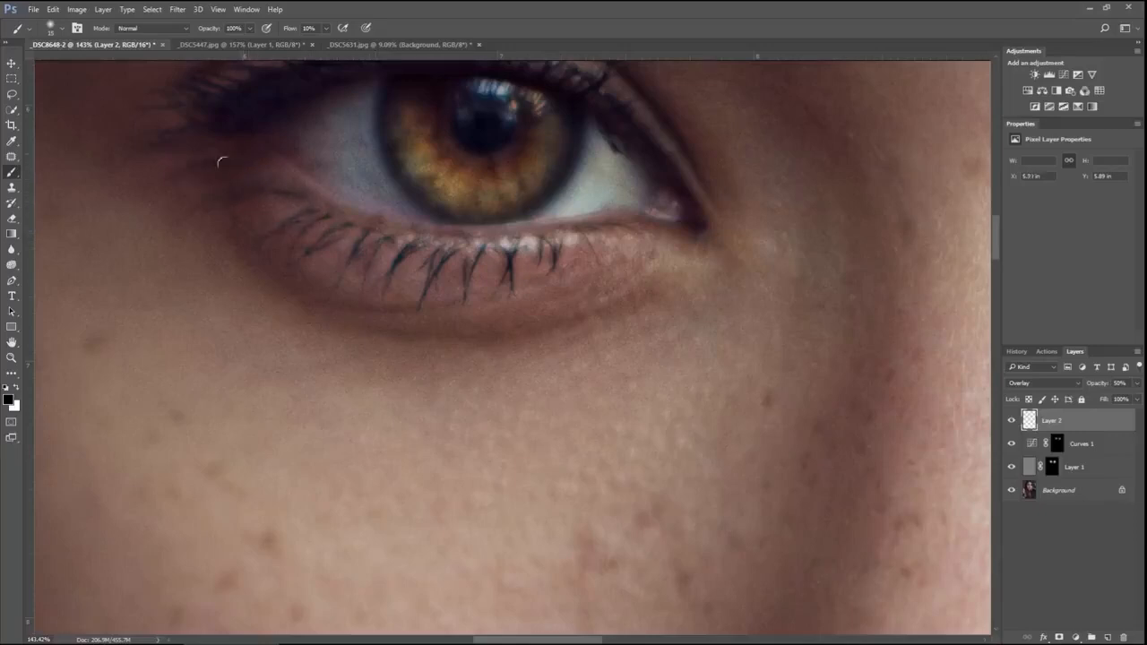
scroll(567, 226, "up", 2)
scroll(566, 226, "right", 1)
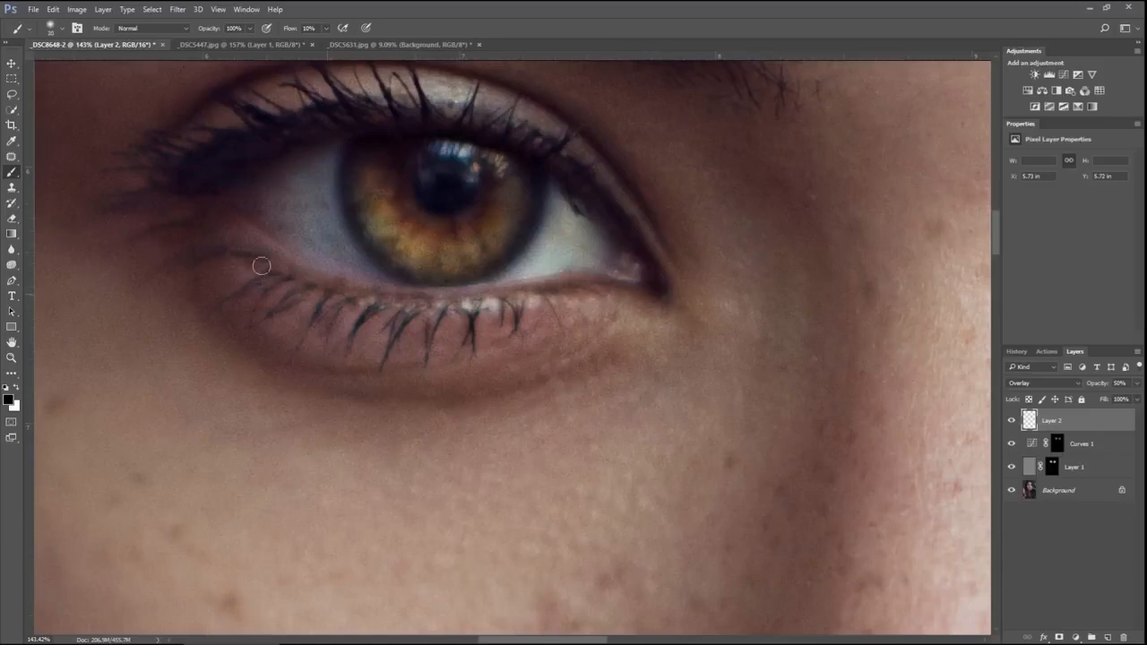
Group Layer 2, Curves 1 and Layer 1 together.
scroll(394, 274, "down", 6)
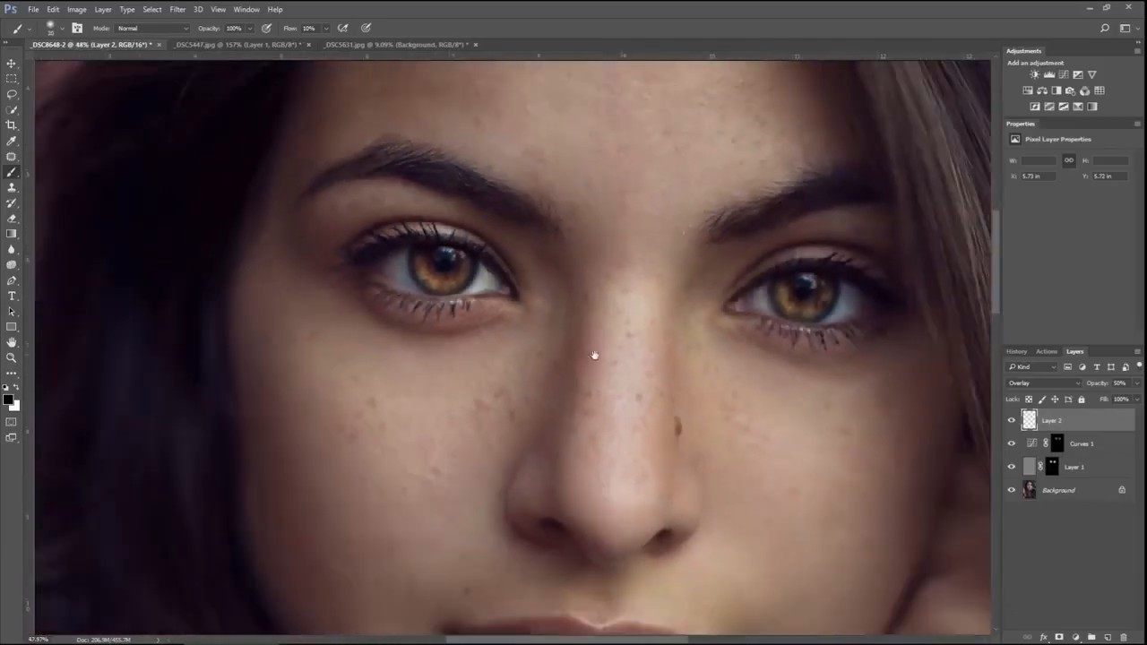
left_click_drag(594, 337, 481, 388)
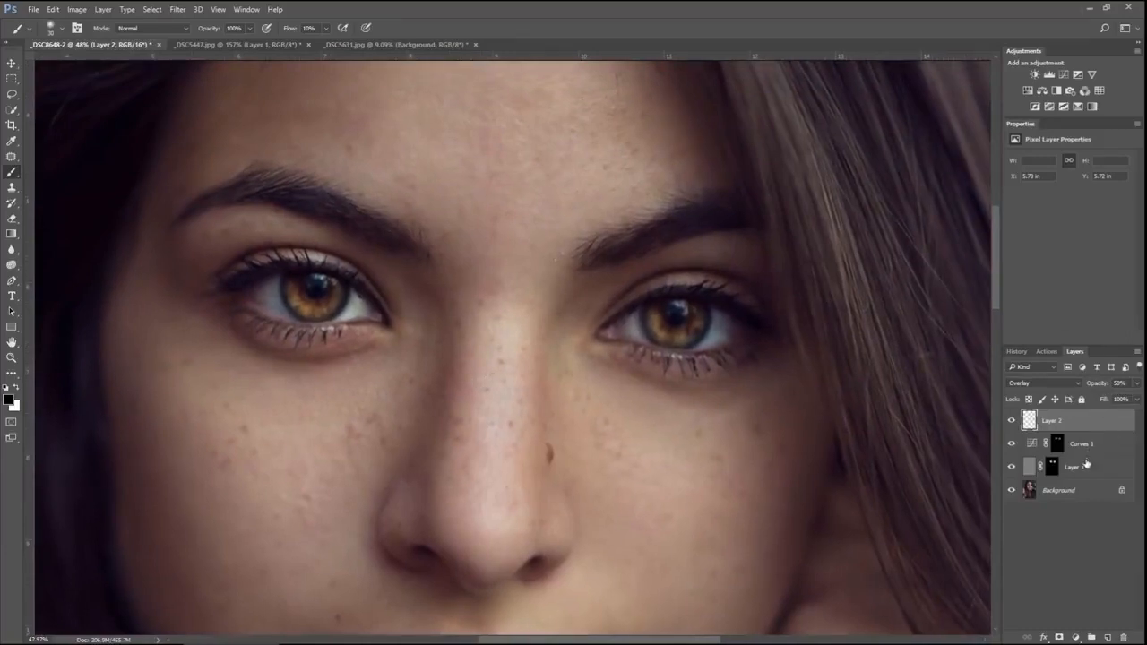
left_click_drag(463, 378, 445, 382)
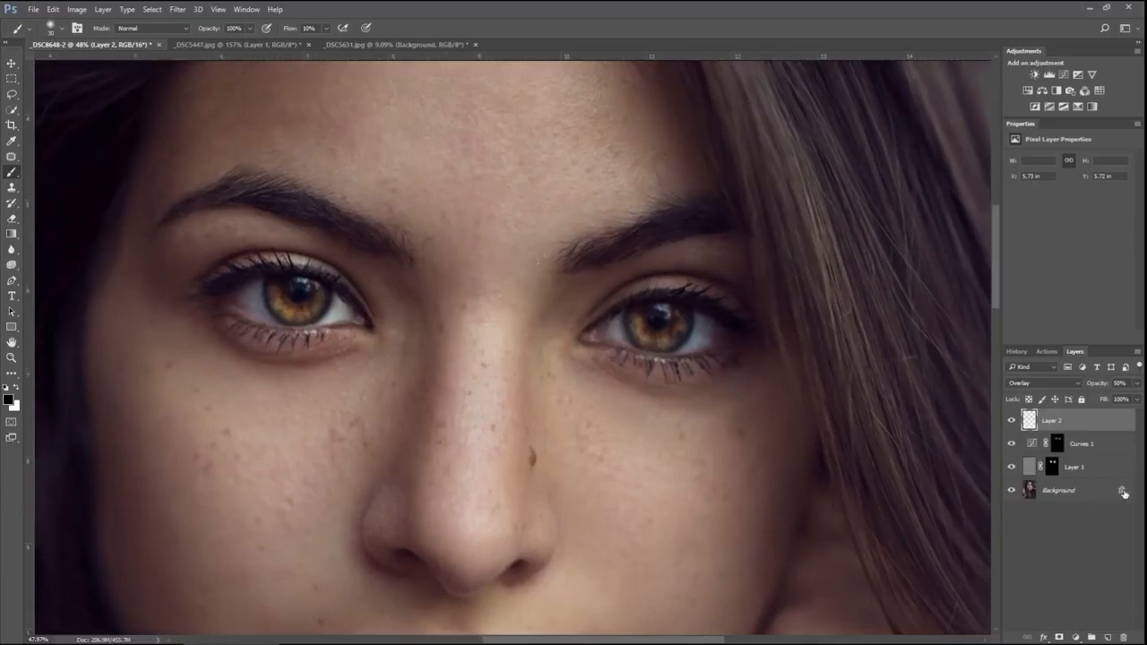
left_click(1106, 451, "shift")
left_click(1113, 474, "shift")
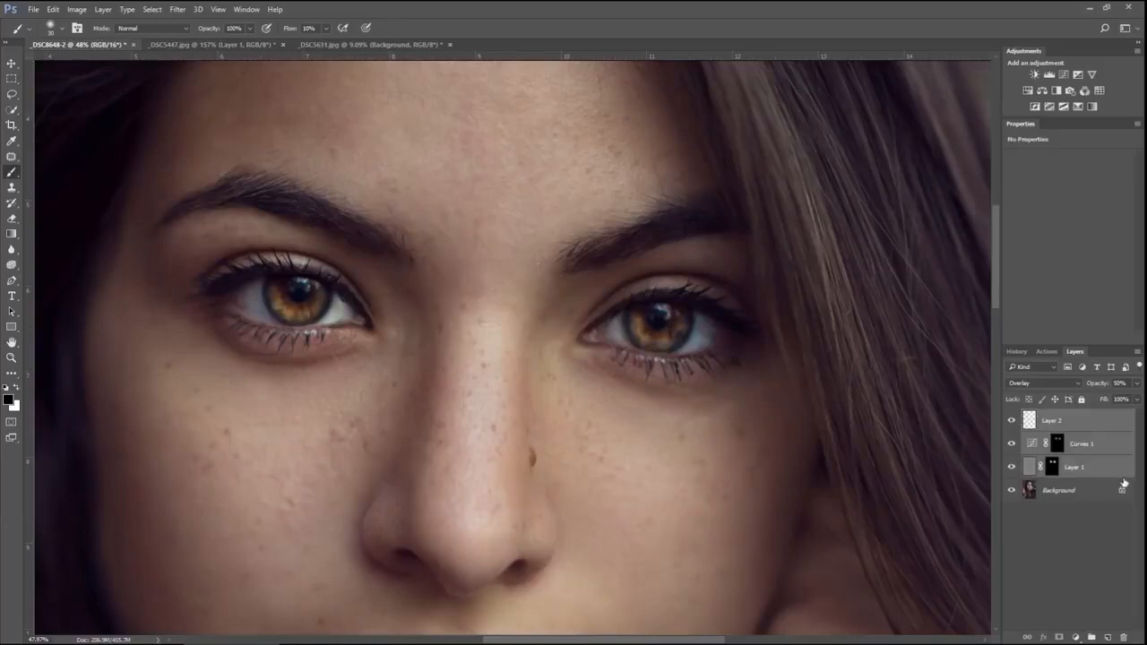
key("ctrl+g")
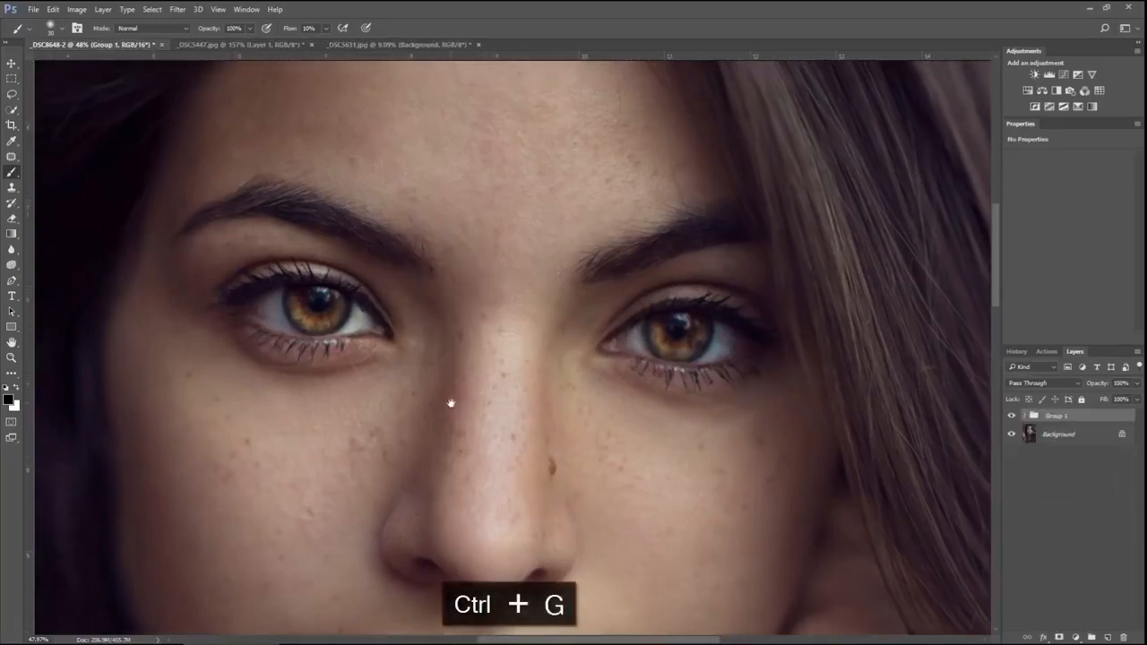
Compare the whole portrait with the eye enhancement group hidden and shown.
left_click(1011, 416)
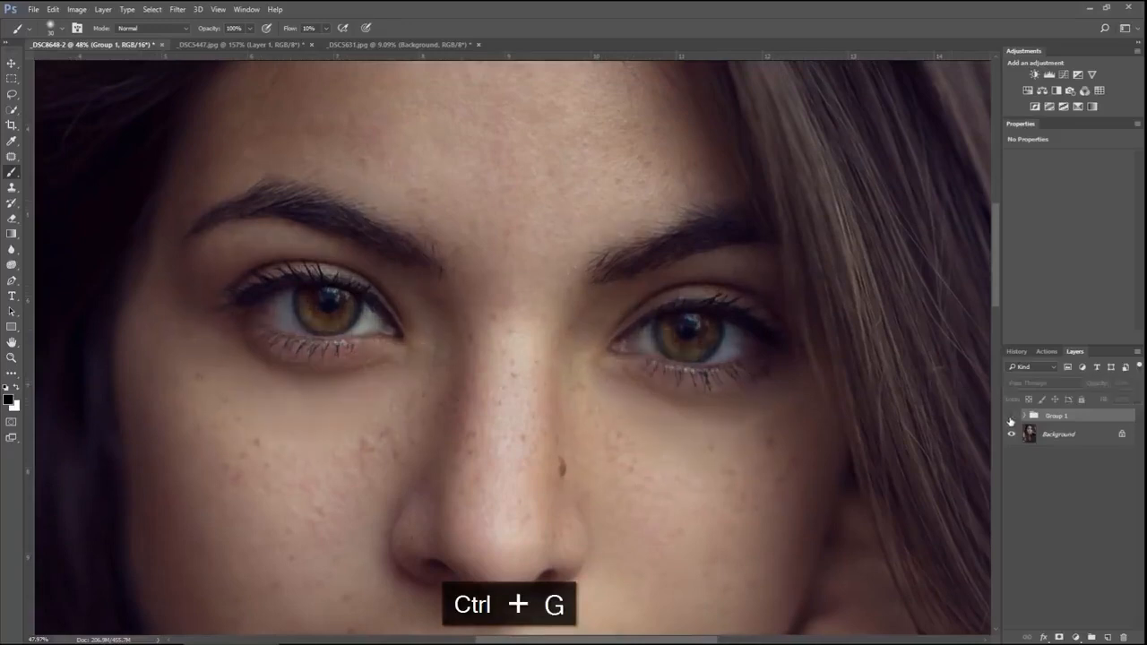
scroll(698, 387, "down", 4)
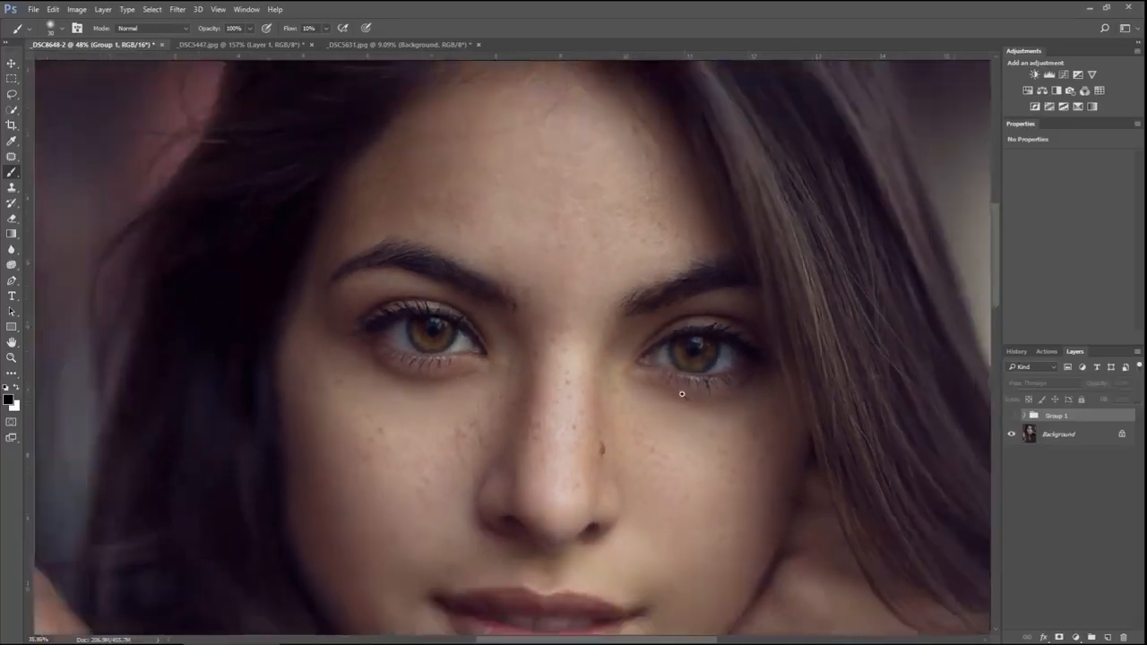
scroll(707, 396, "down", 3)
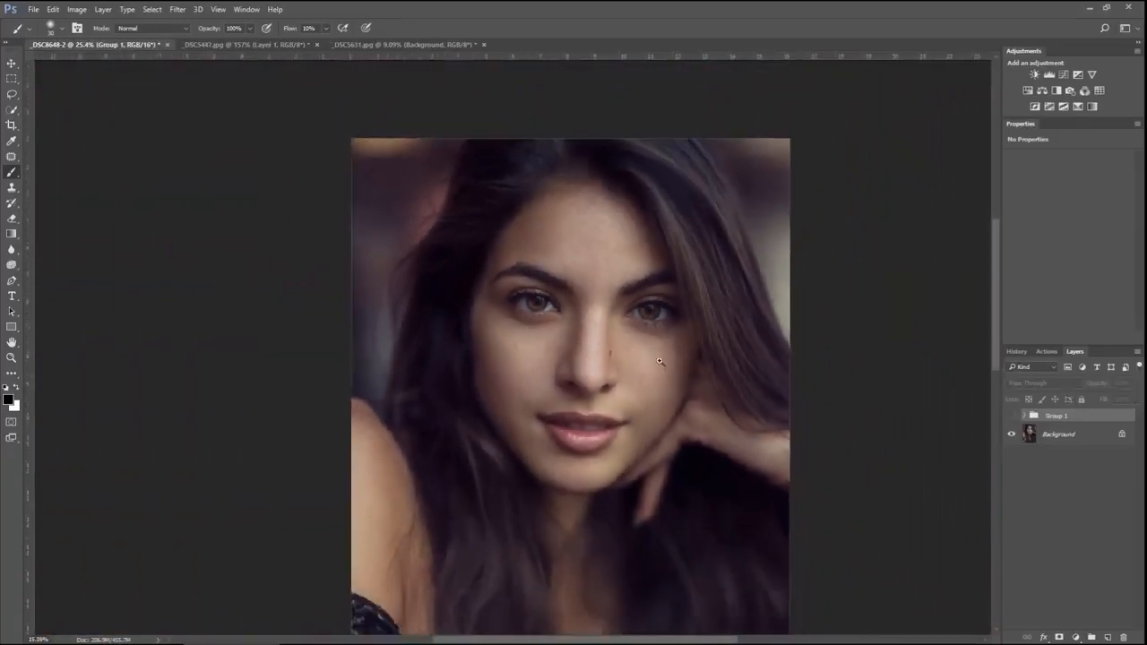
left_click(1013, 419)
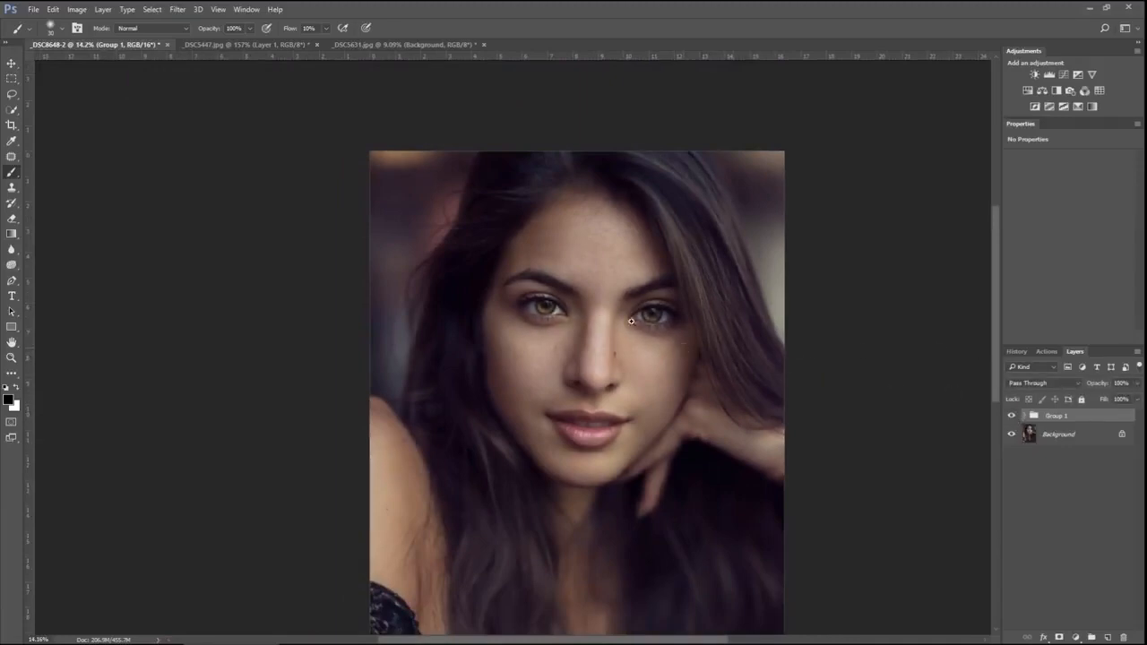
scroll(631, 321, "up", 5)
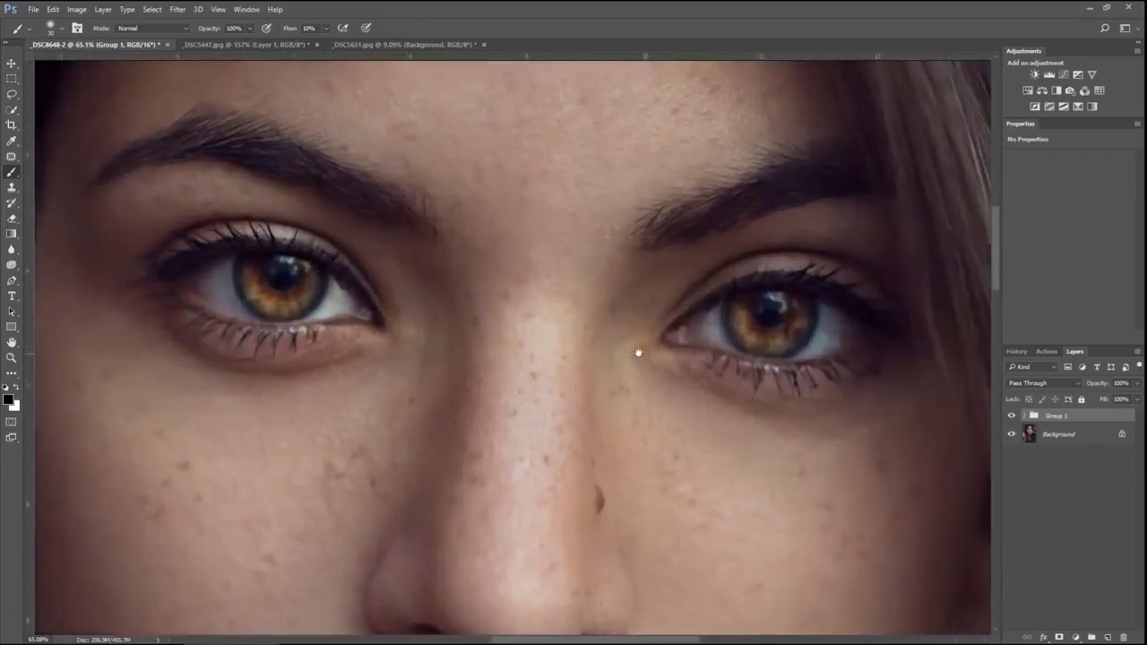
Set the eye enhancement group's opacity to 49% and compare the portrait with the group hidden and shown.
left_click(1136, 382)
left_click_drag(1136, 403, 1107, 405)
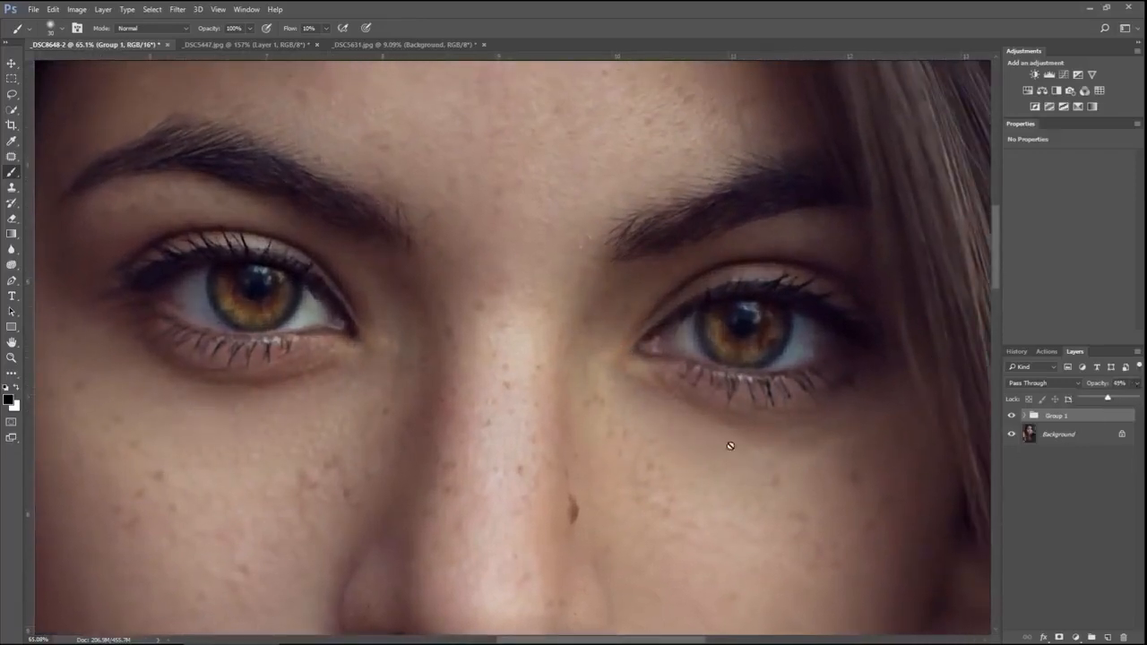
scroll(555, 398, "down", 4)
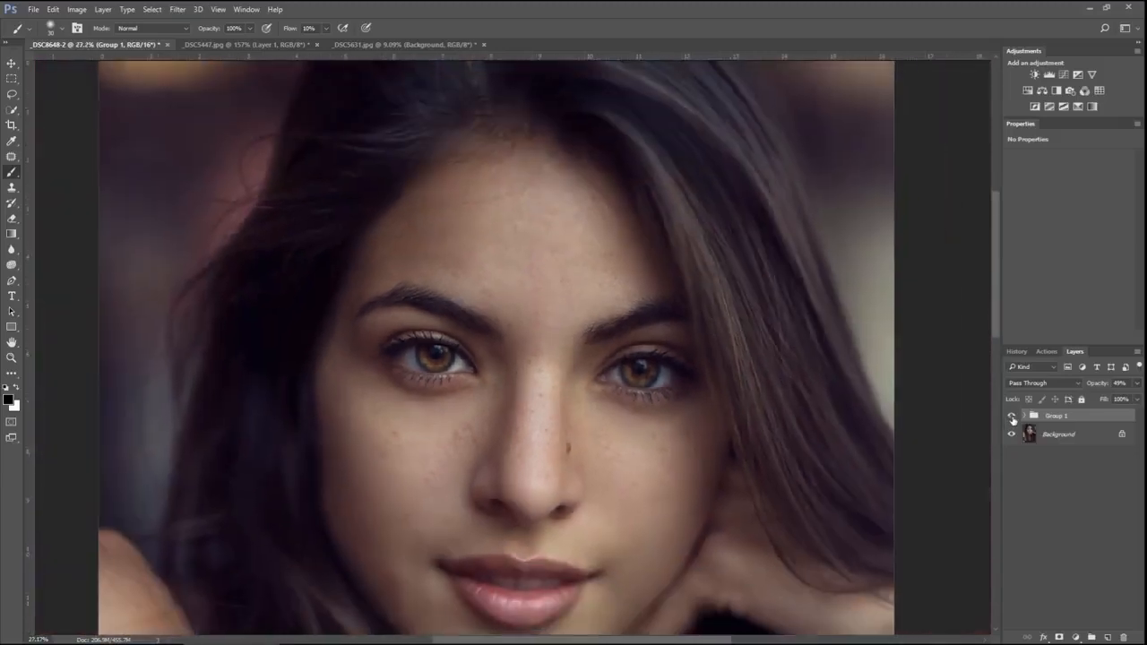
left_click(1013, 417)
left_click(1012, 417)
scroll(479, 394, "up", 4)
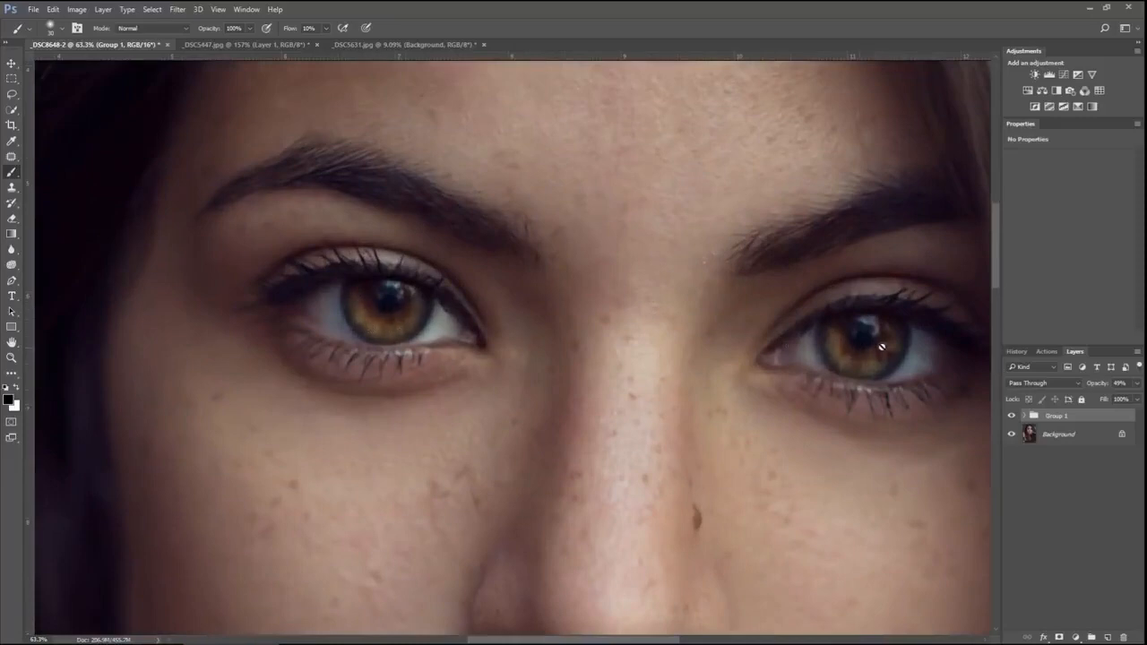
scroll(827, 397, "right", 2)
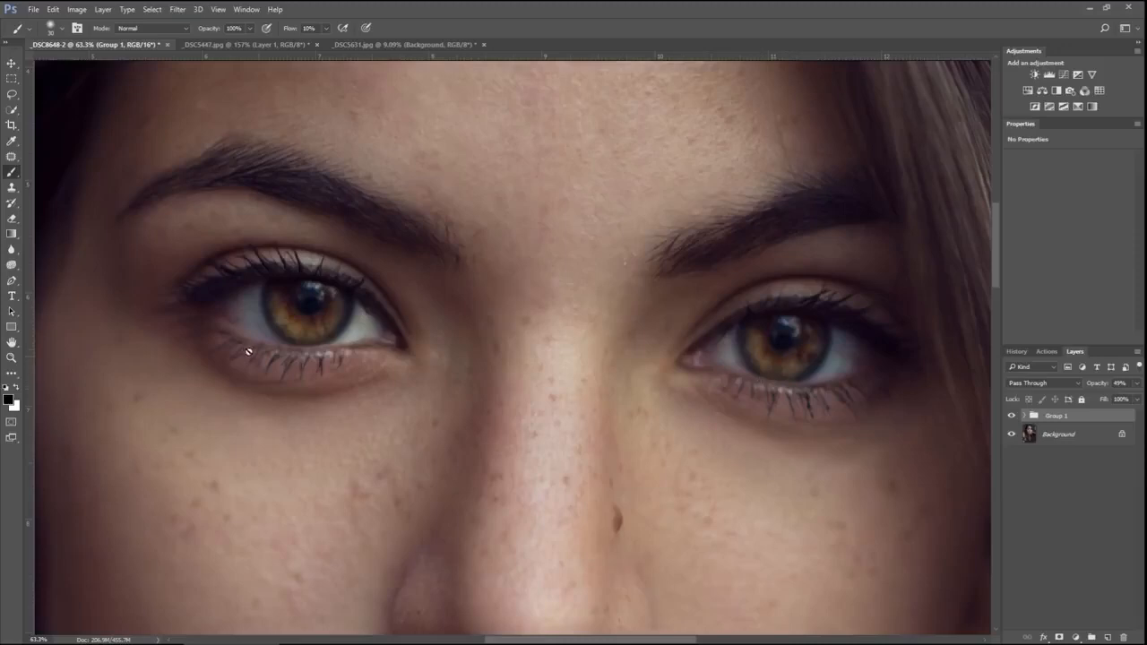
Add a Hue/Saturation adjustment above Group 1 with Saturation lowered to about -28, and select its layer mask.
left_click(1095, 439)
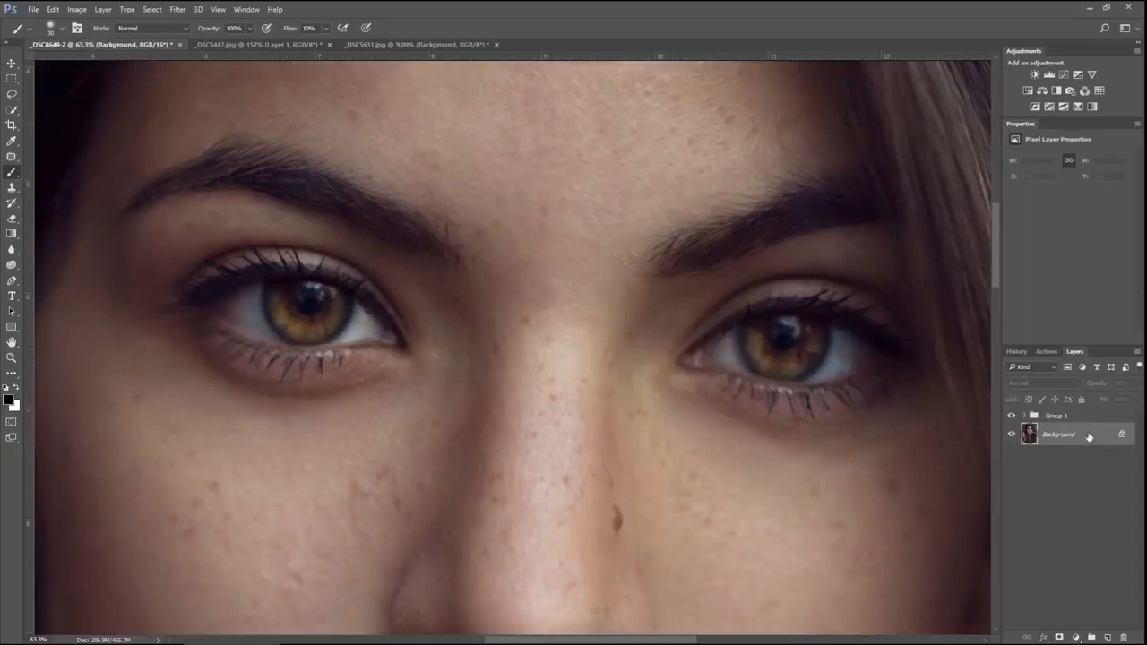
left_click(1088, 417)
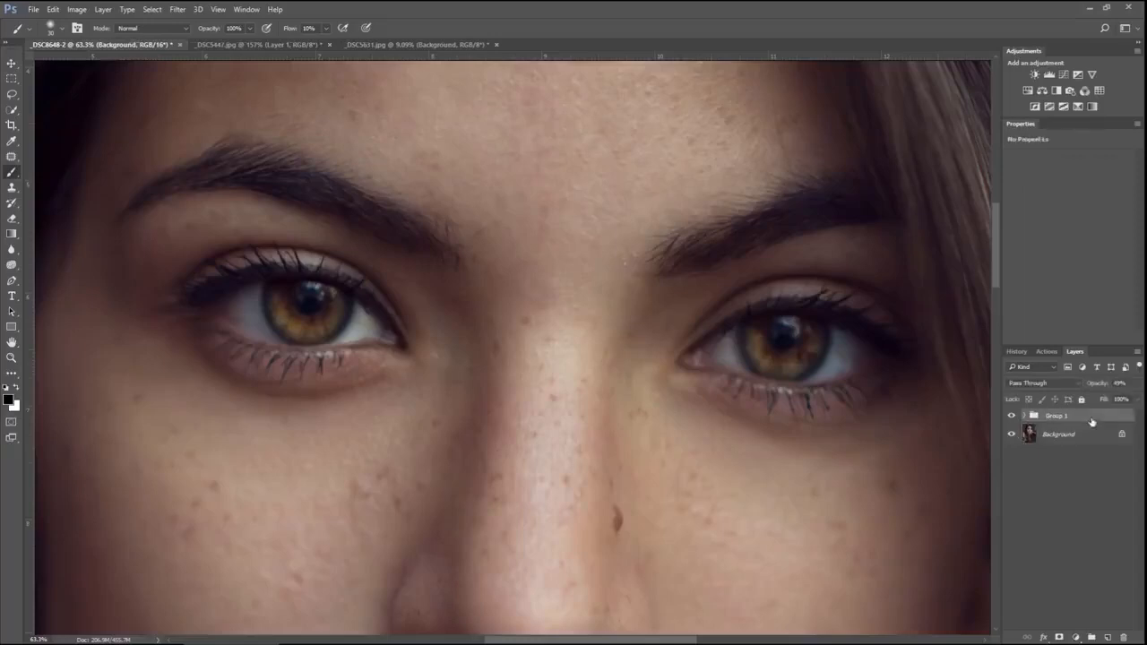
left_click(1028, 91)
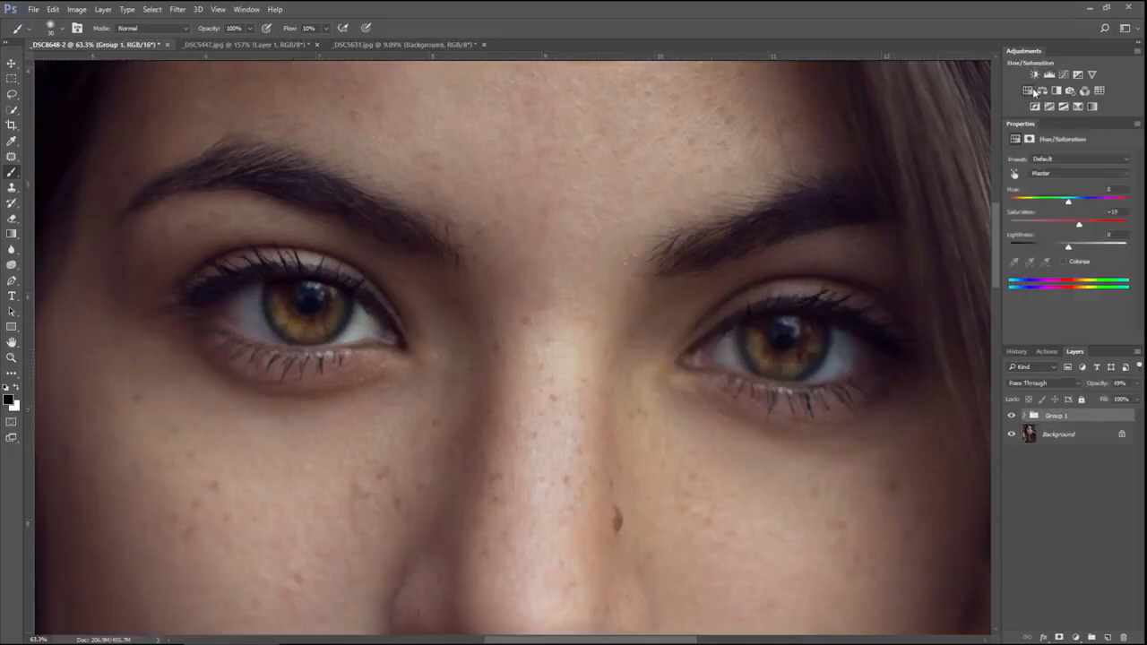
left_click_drag(1068, 227, 1059, 227)
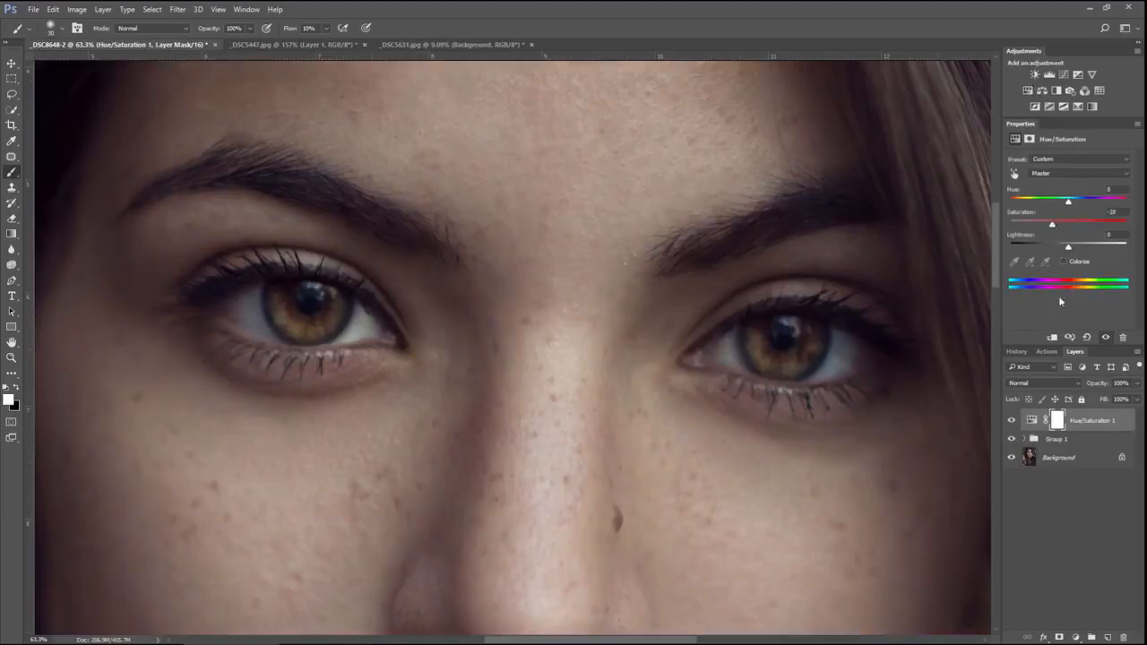
left_click(1057, 421)
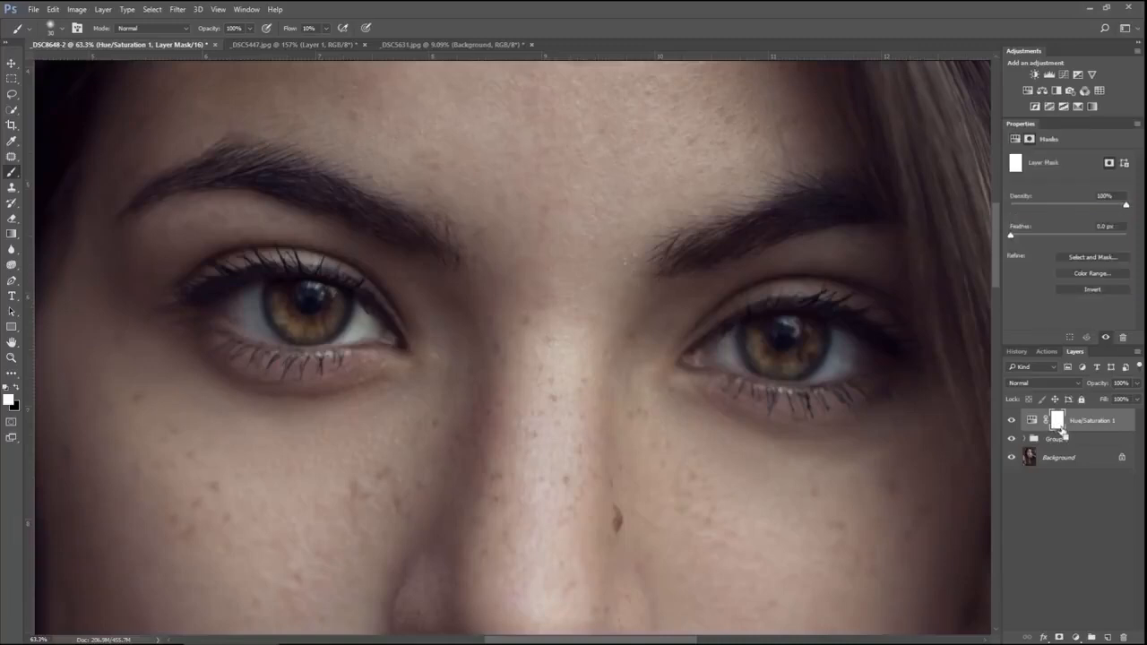
Invert the Hue/Saturation mask to black and paint the desaturation into both irises with the brush flow at 35%.
key("ctrl+i")
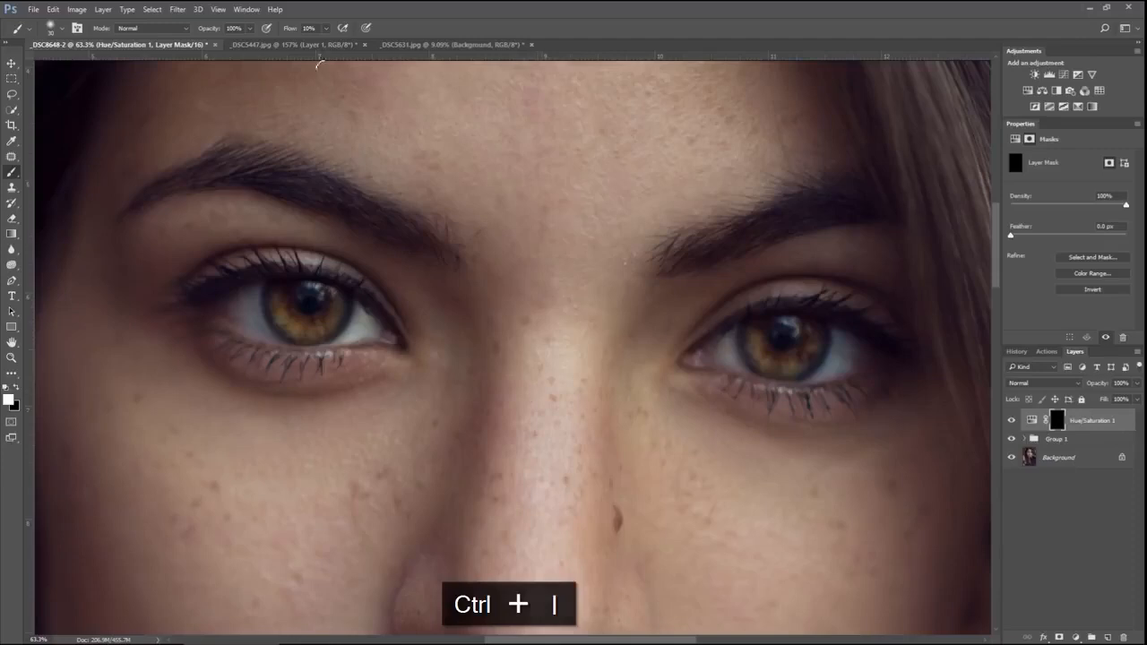
left_click(326, 27)
left_click_drag(328, 44, 339, 46)
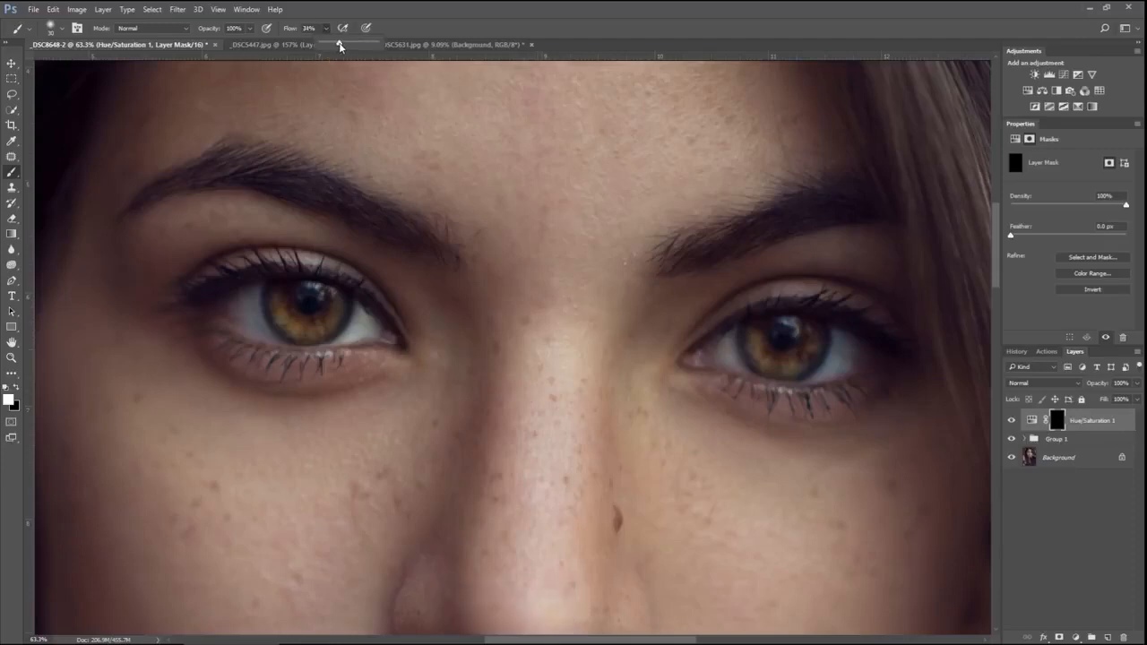
left_click(352, 172)
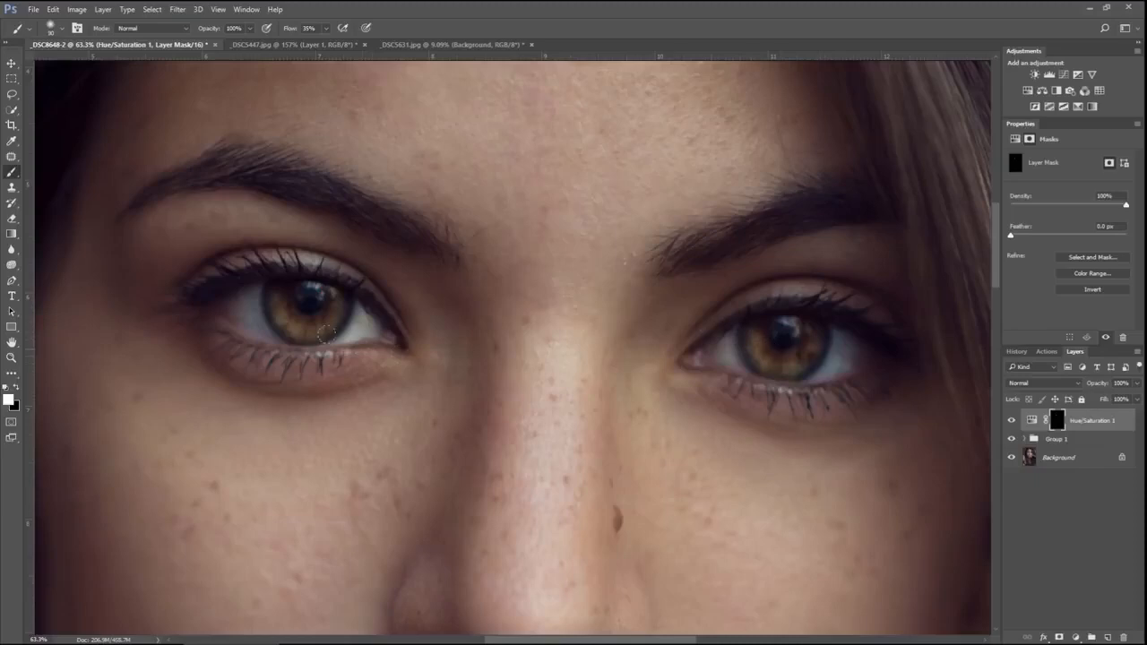
Compare the irises and the whole portrait with the Hue/Saturation 1 layer hidden and shown.
scroll(396, 375, "down", 2)
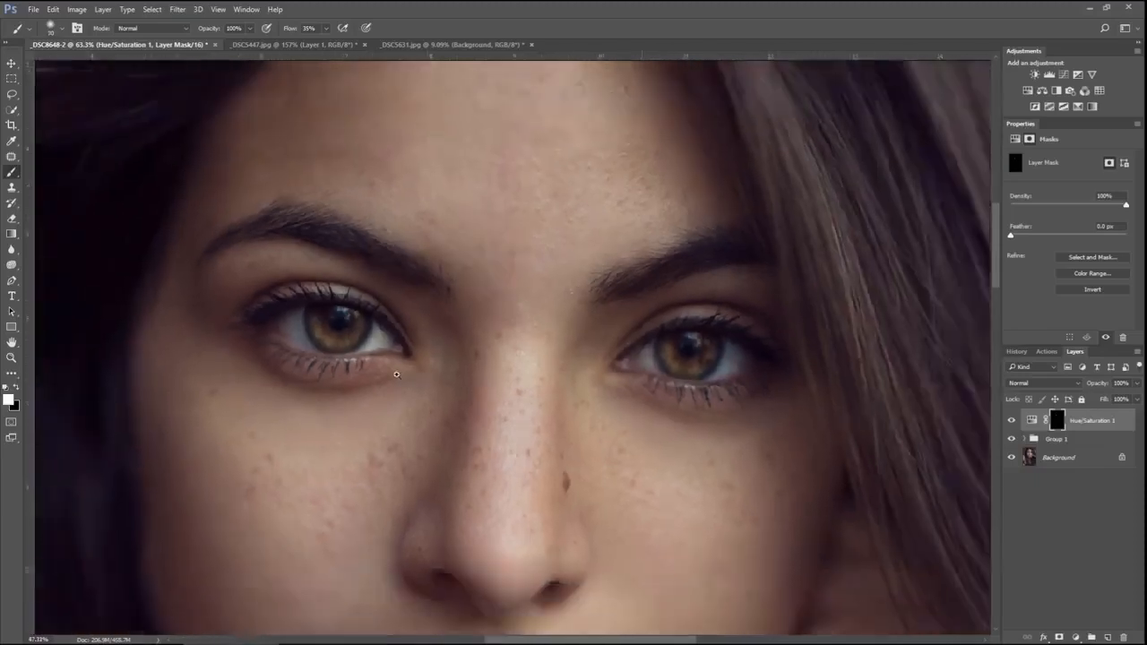
scroll(396, 374, "down", 4)
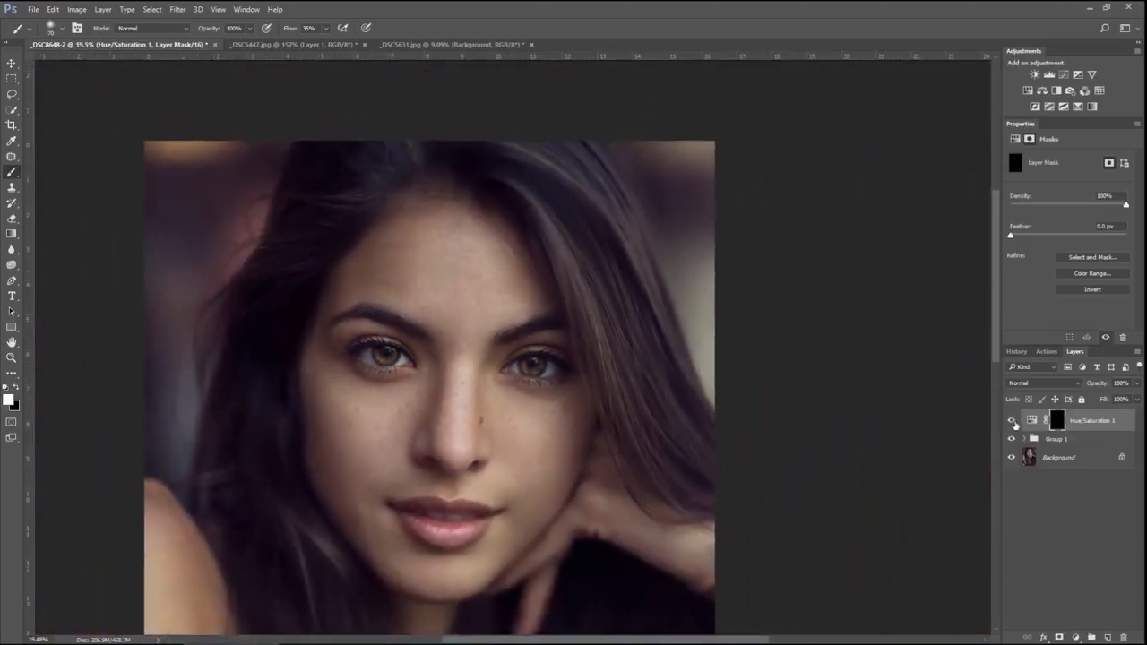
left_click(1011, 421)
scroll(427, 375, "up", 5)
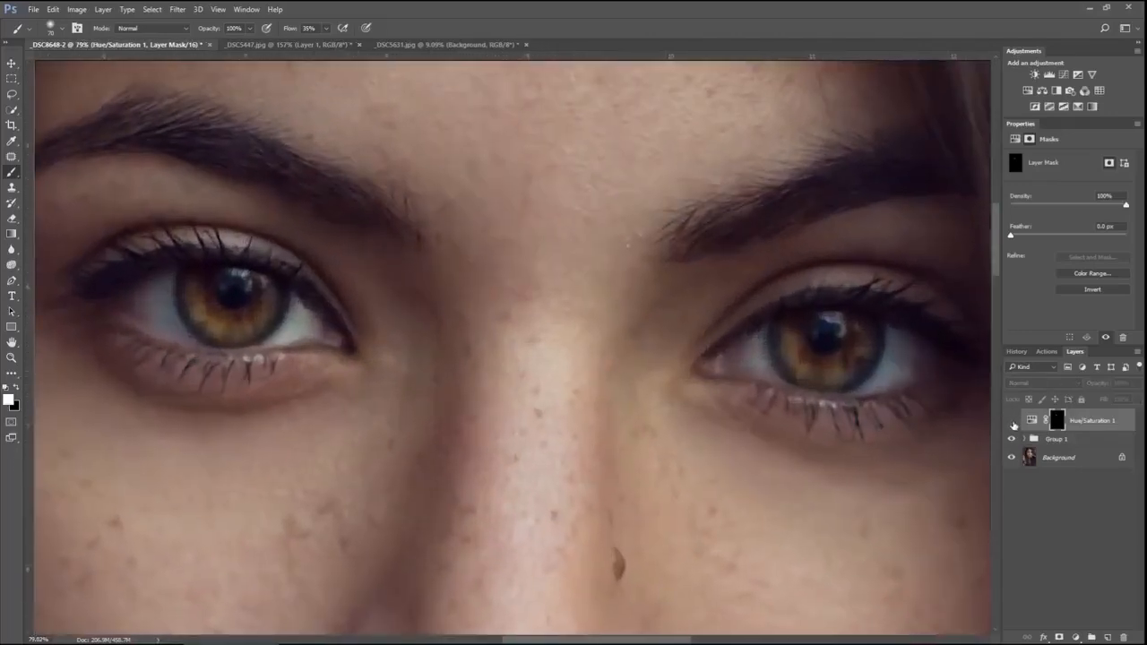
left_click(1011, 422)
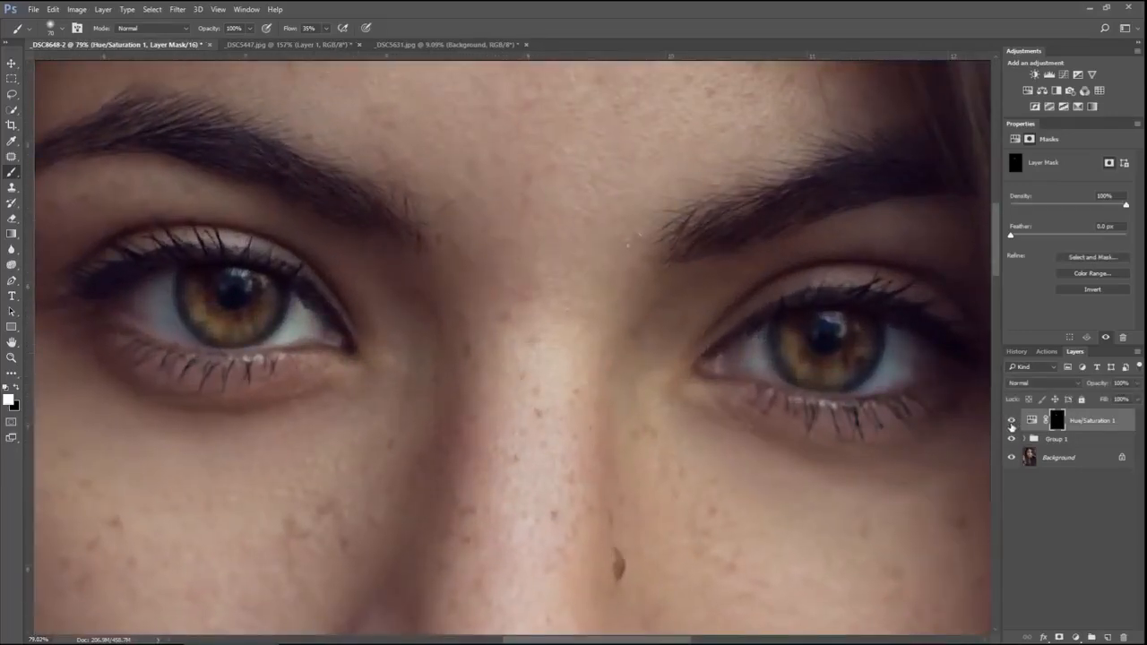
left_click(1012, 422)
left_click(1011, 421)
scroll(509, 387, "down", 5)
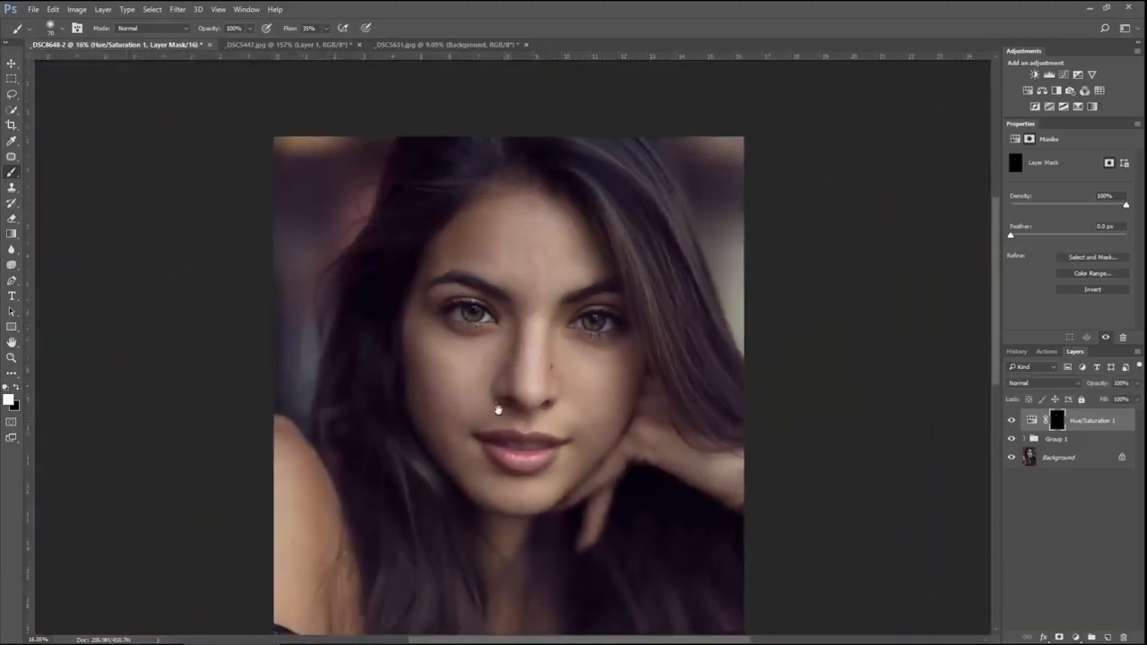
scroll(498, 410, "down", 2)
scroll(517, 391, "up", 1)
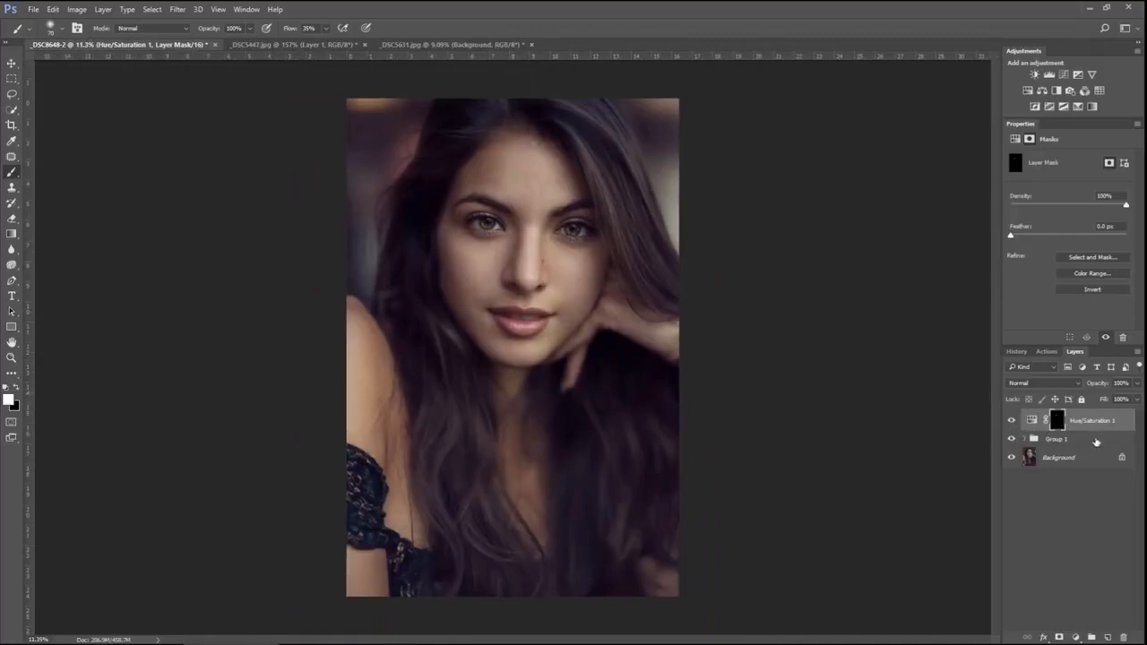
Group Hue/Saturation 1 with Group 1 and compare the portrait with the combined group hidden and shown.
left_click(1092, 440, "shift")
key("ctrl+g")
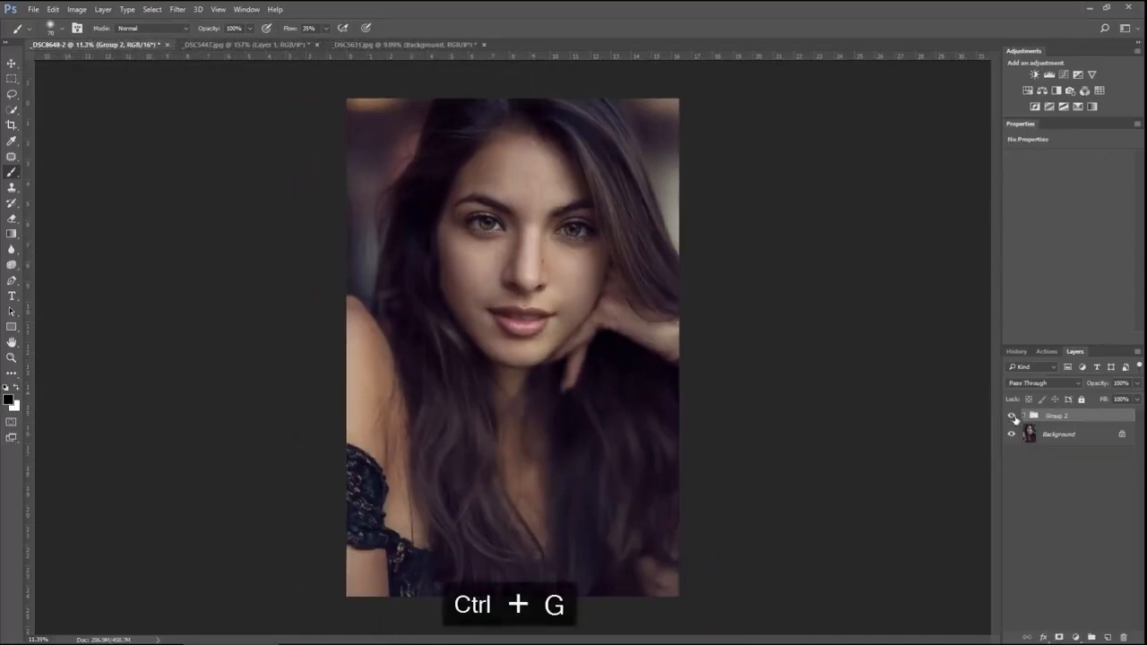
left_click(1013, 419)
left_click(1011, 416)
scroll(517, 215, "up", 5)
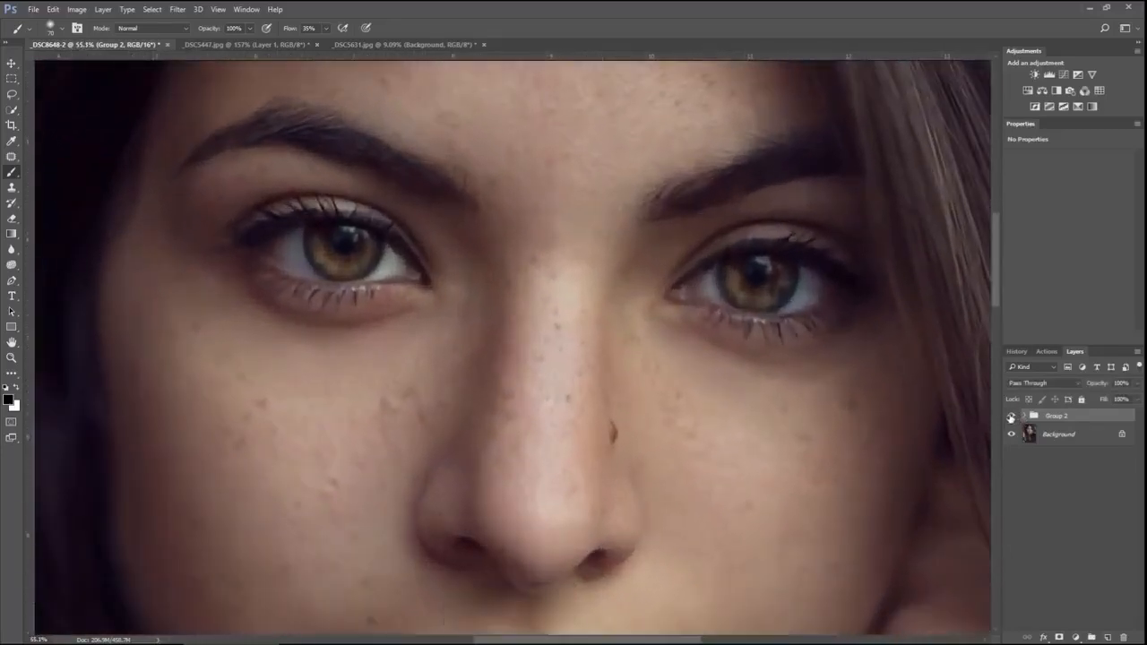
left_click(1011, 416)
left_click(1011, 418)
Switch to the _DSC5631.jpg document and compare the portrait with Layer 1 copy shown and hidden.
left_click(351, 45)
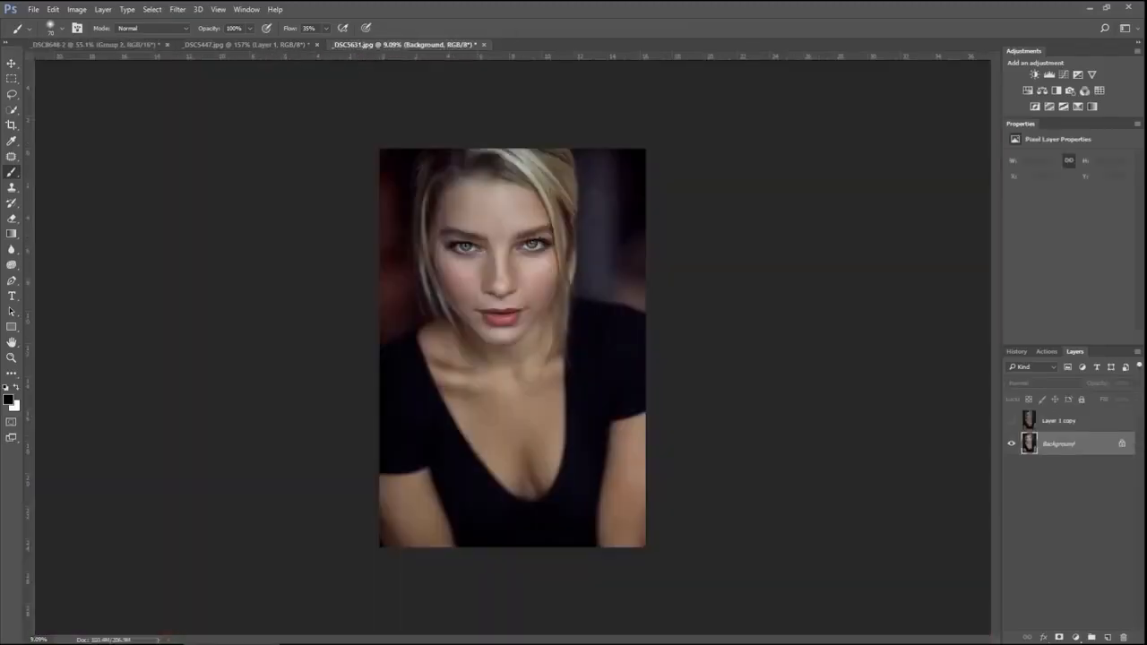
scroll(526, 243, "up", 3)
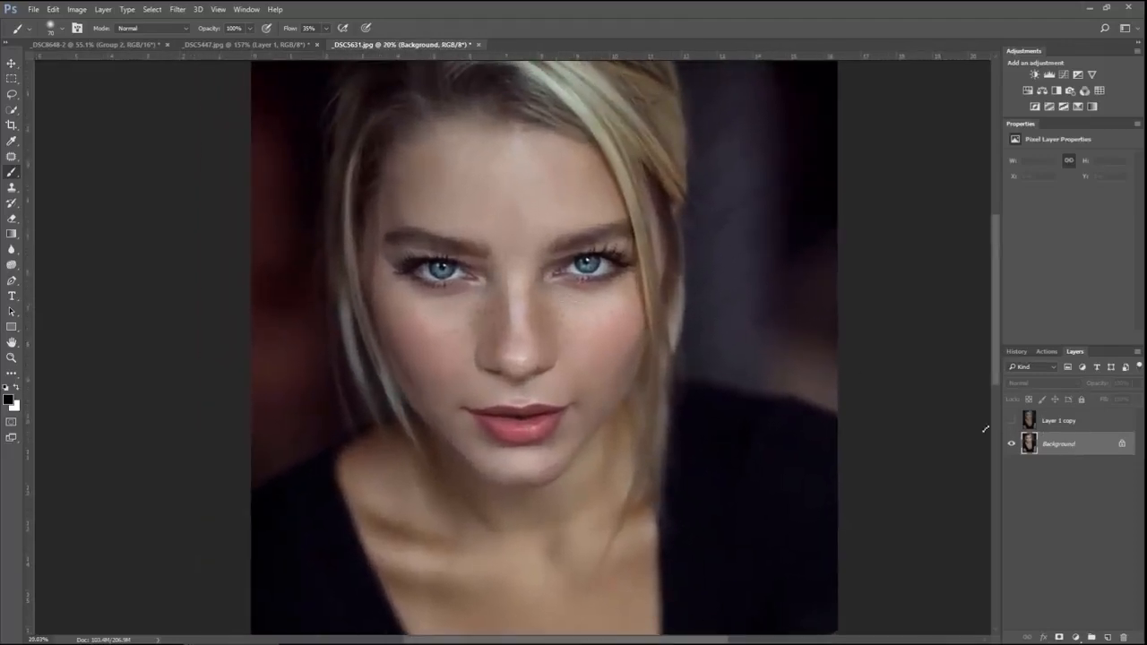
left_click(1011, 420)
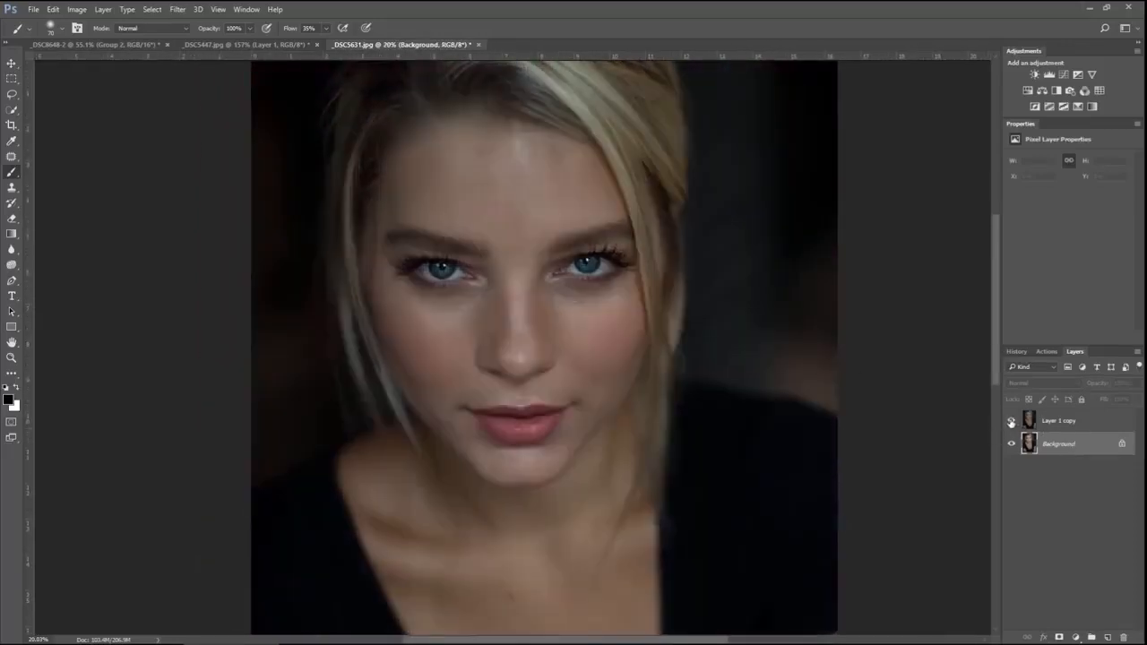
left_click_drag(661, 370, 712, 395)
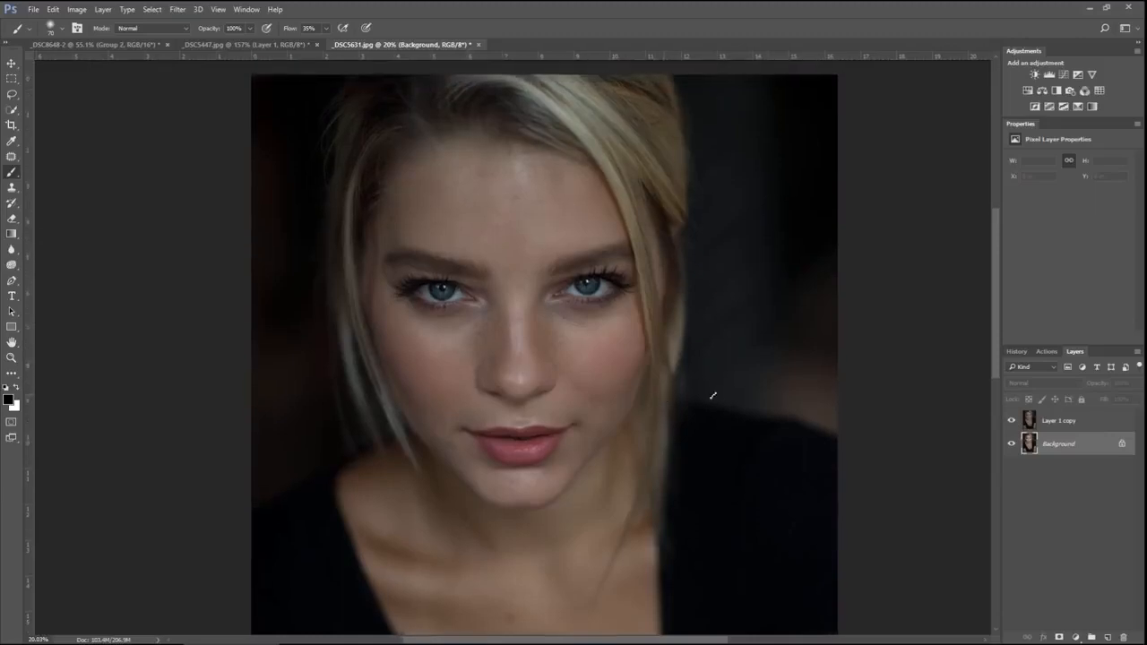
left_click(1012, 420)
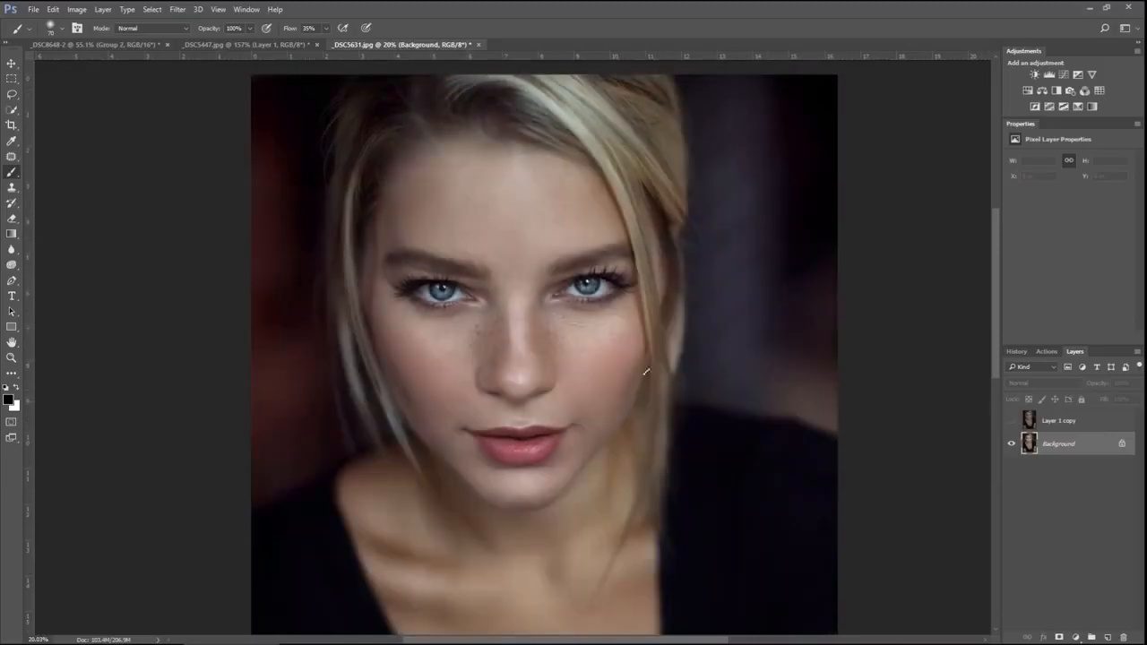
left_click_drag(519, 299, 573, 283)
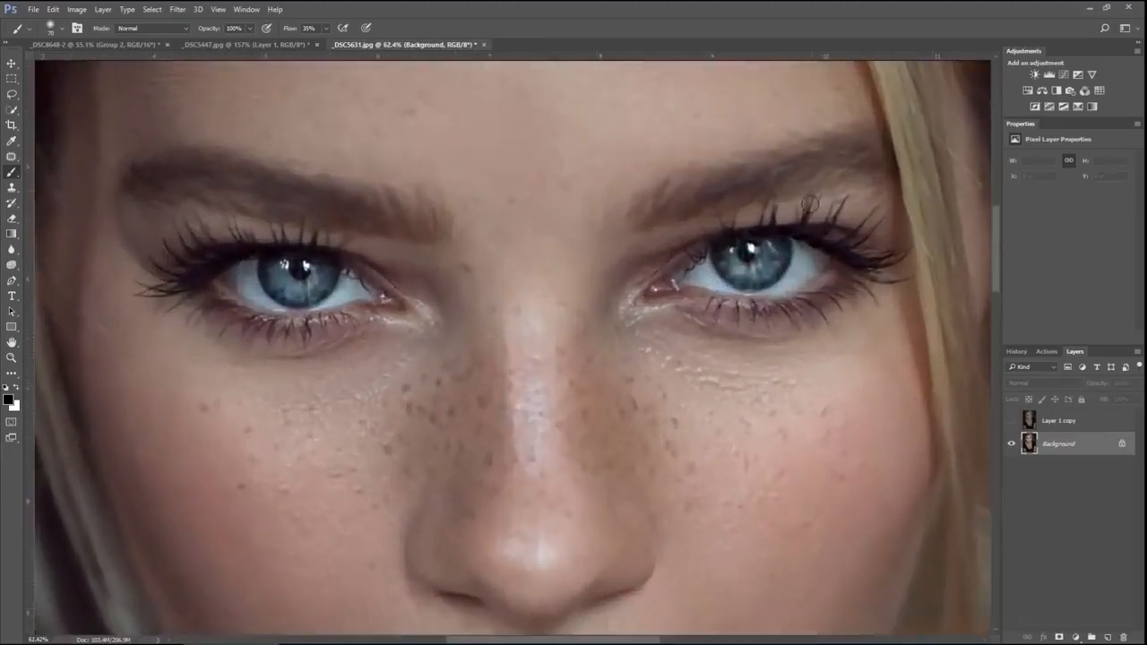
Show Layer 1 copy in the blonde portrait and duplicate it.
left_click(1011, 421)
mouse_move(559, 327)
left_mouse_down()
mouse_move(540, 358)
mouse_move(544, 387)
mouse_move(563, 389)
left_mouse_up()
left_click(1096, 423)
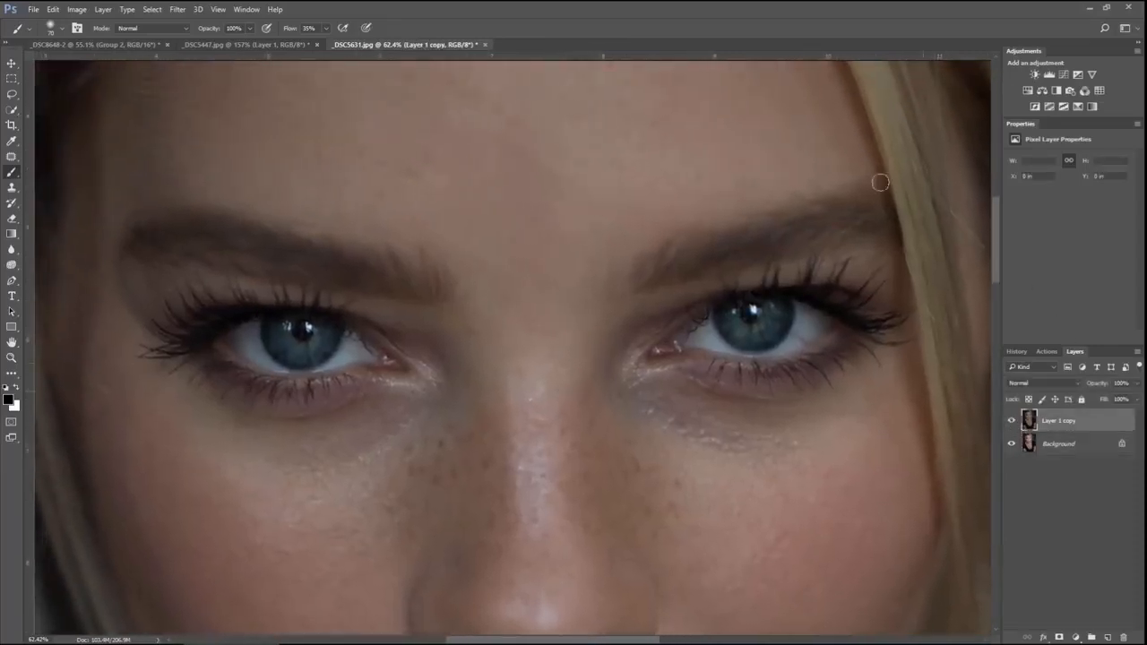
mouse_move(487, 410)
left_mouse_down()
mouse_move(523, 377)
mouse_move(491, 421)
left_mouse_up()
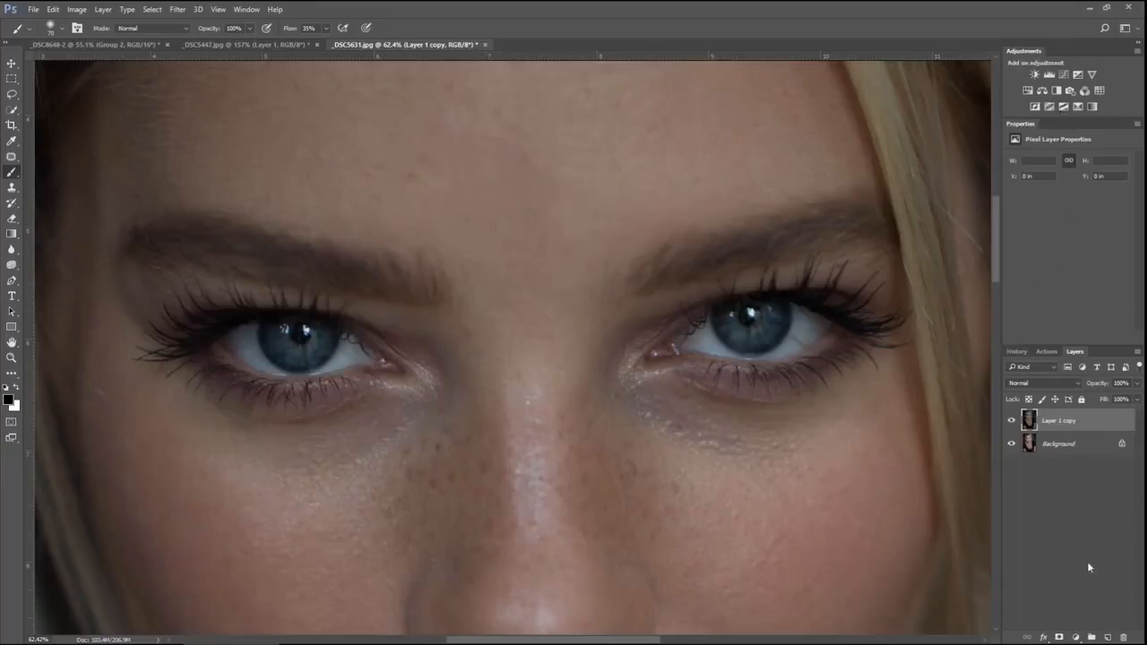
key("ctrl+j")
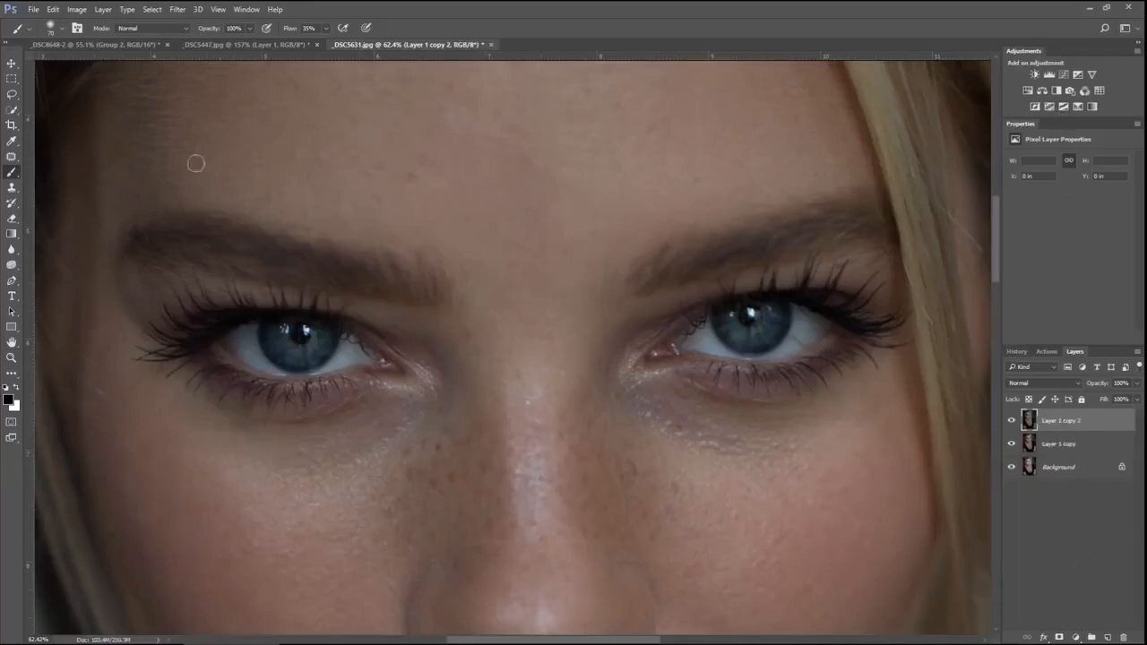
Apply the High Pass filter to the duplicated layer, keeping the preset radius.
left_click(178, 10)
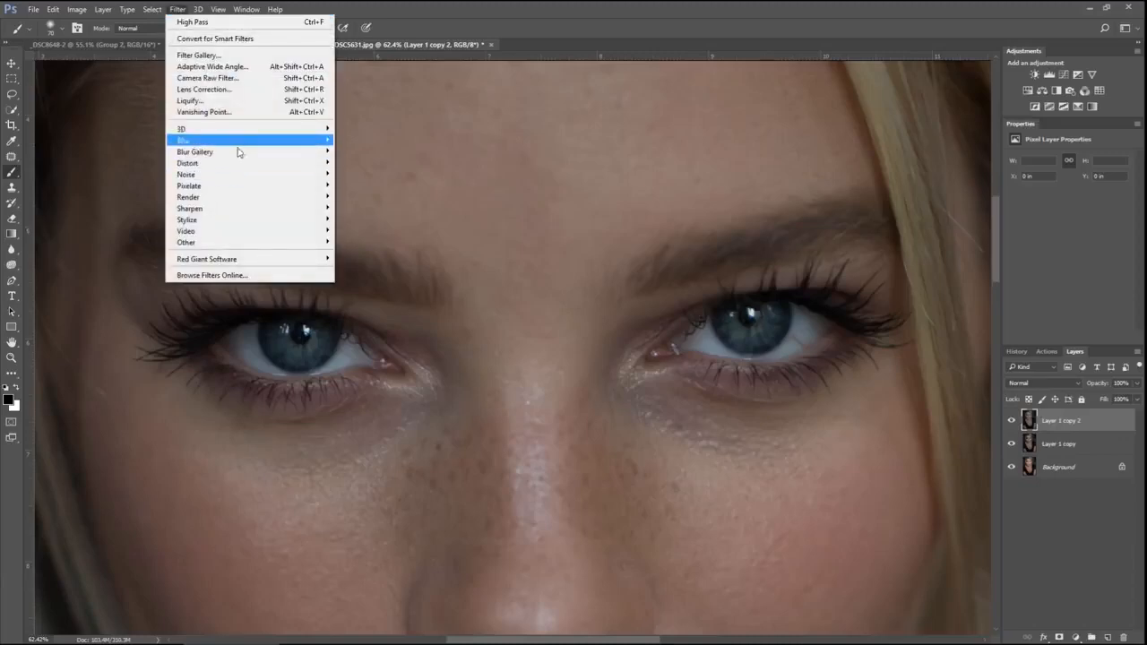
mouse_move(186, 245)
left_click(136, 253)
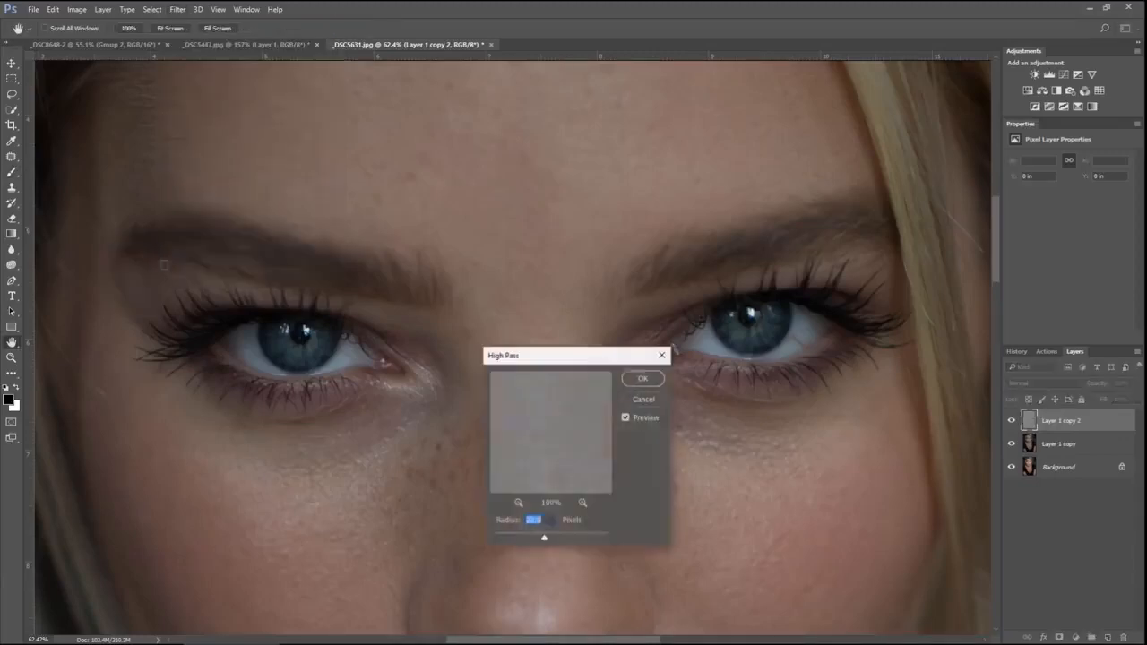
left_click(641, 379)
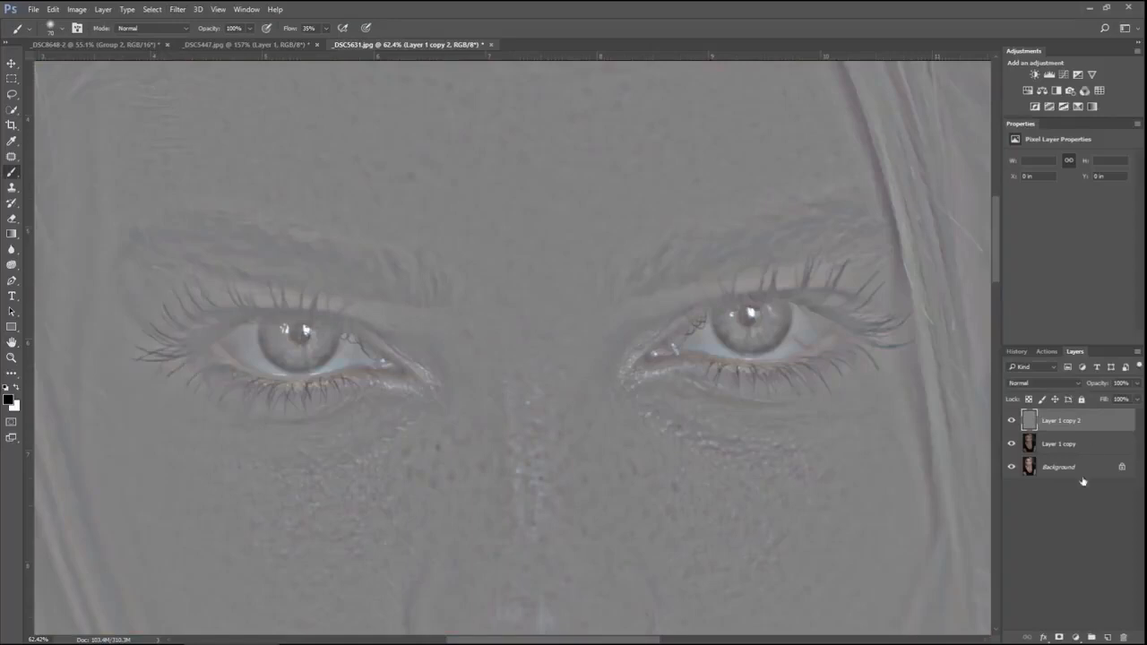
Add a black layer mask to the High Pass layer and set its blend mode to Overlay.
left_click(1059, 637, "alt")
left_click(1046, 383)
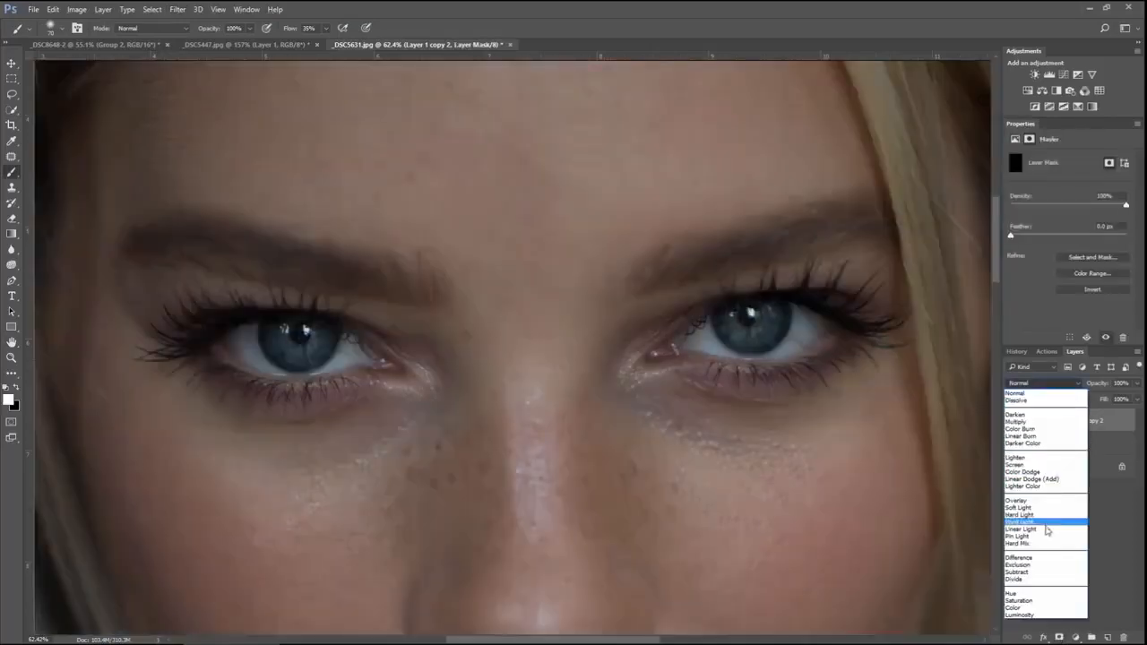
left_click(1036, 502)
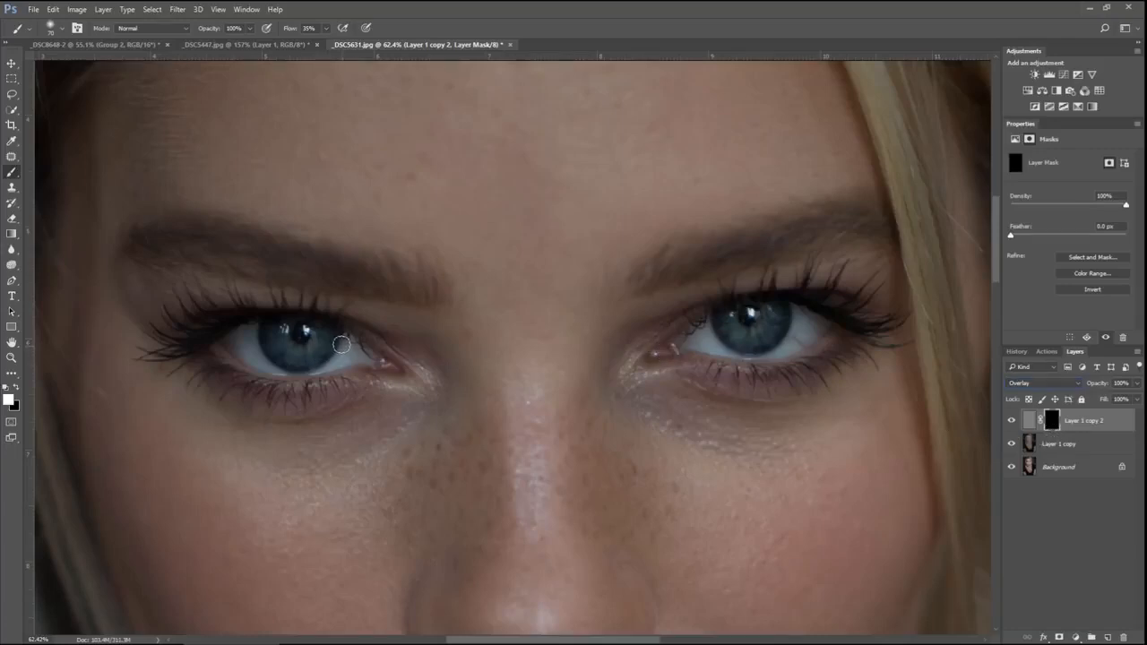
Paint the High Pass effect into both eyes on the mask at 70% flow and lower the layer's opacity to 63%.
key("shift+7")
key("shift+5")
key("bracketright")
key("bracketright")
key("bracketright")
key("bracketright")
key("bracketright")
key("bracketright")
key("bracketright")
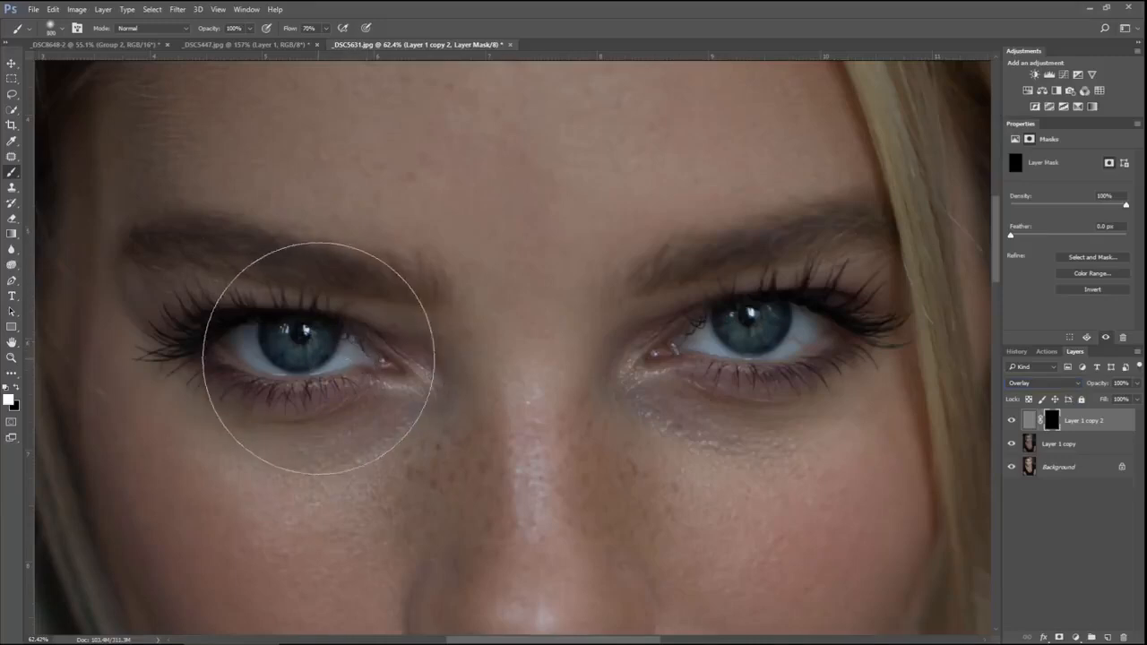
key("shift+7")
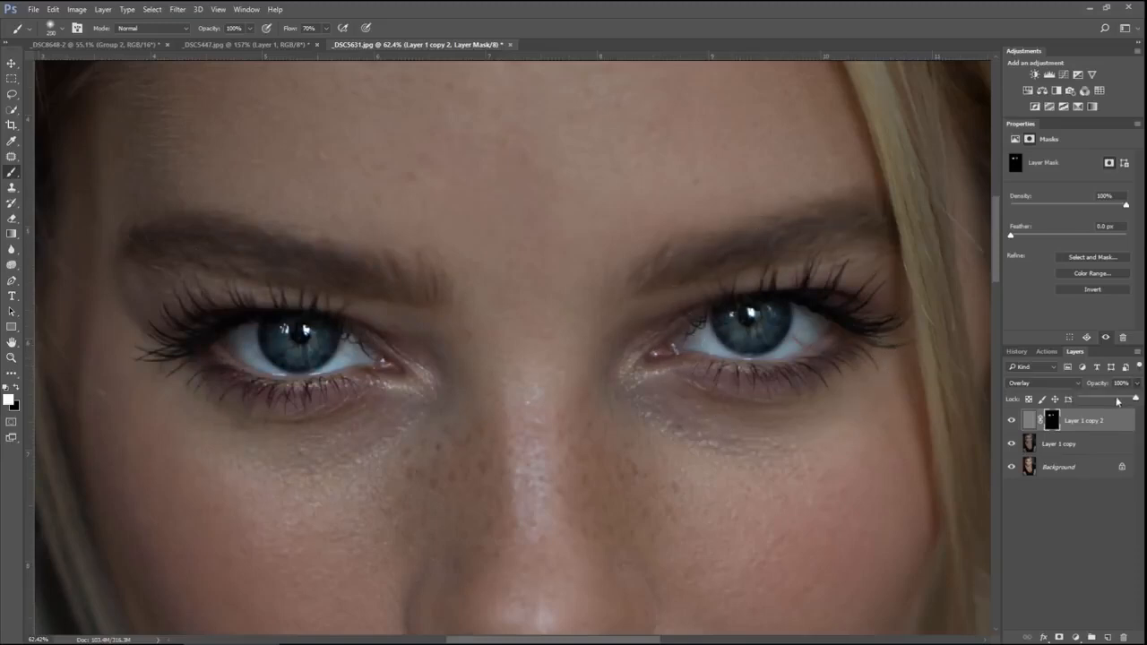
Remove the red vein from the white of the right-hand eye on Layer 1 copy with the Patch Tool.
left_click(1084, 443)
key("j")
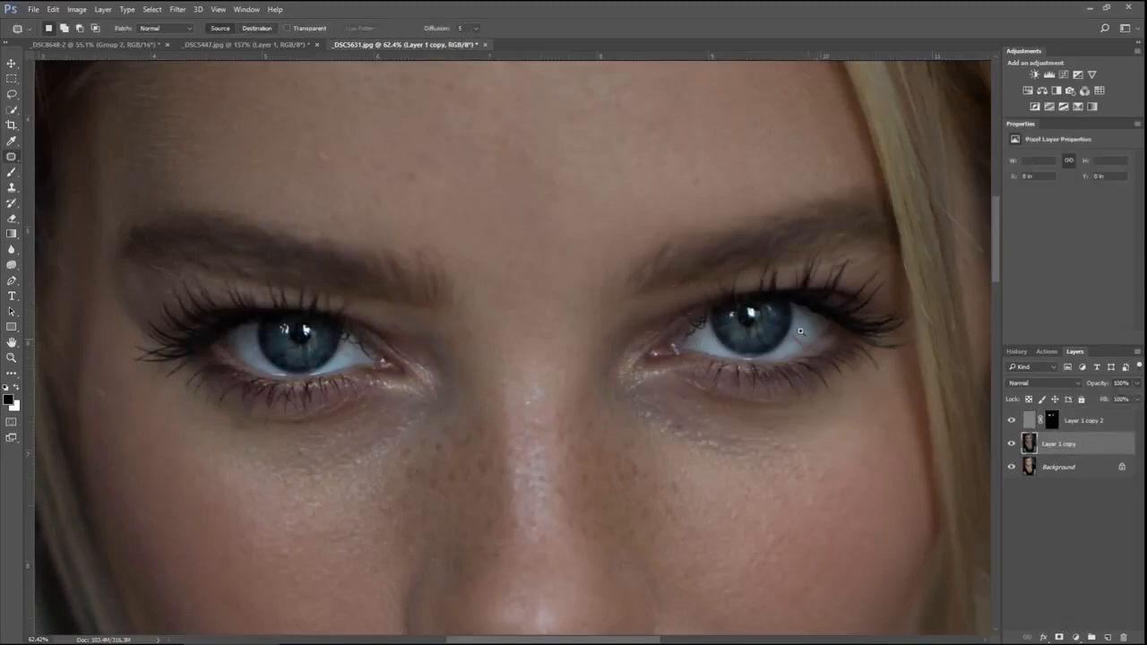
scroll(824, 351, "up", 4)
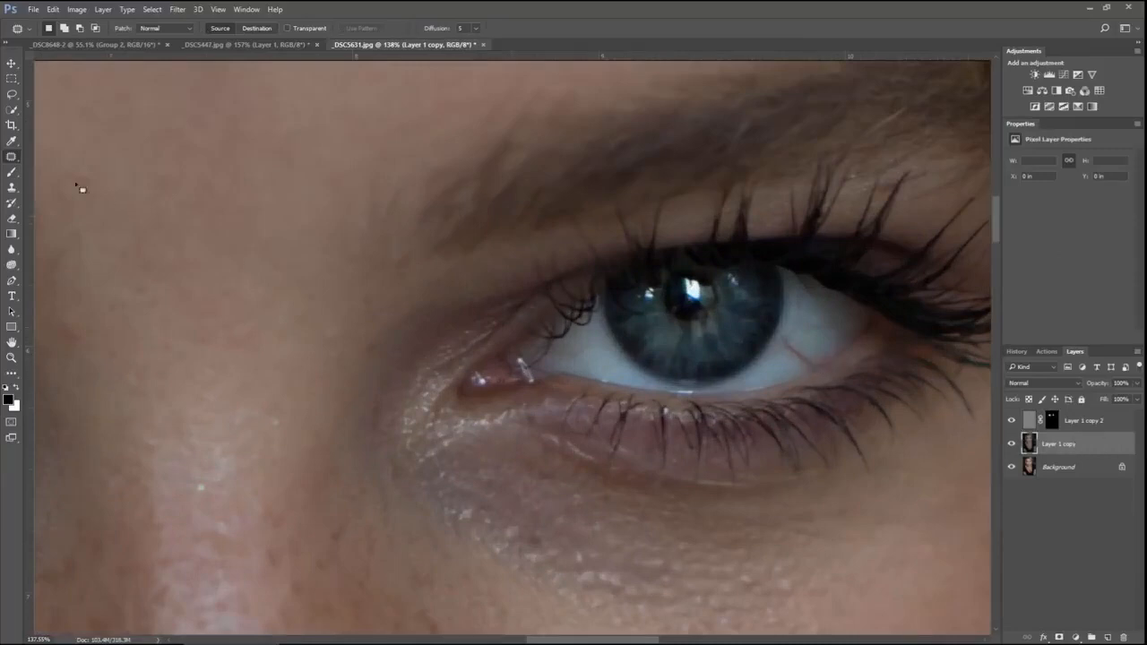
right_click(11, 155)
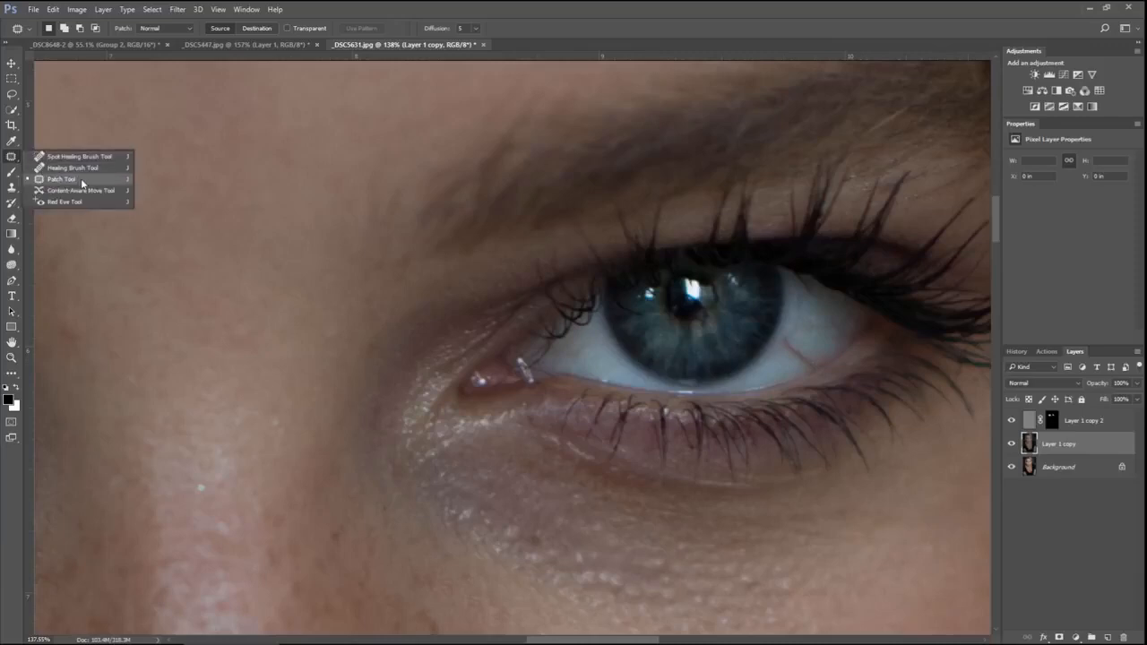
left_click(81, 180)
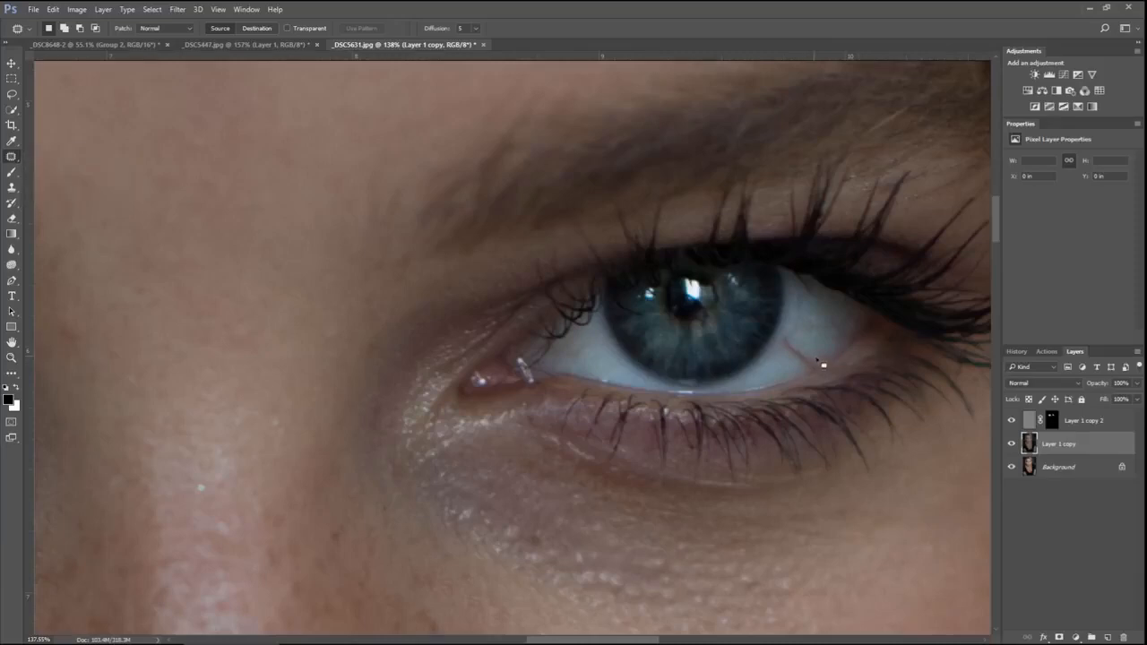
mouse_move(819, 366)
left_mouse_down()
mouse_move(800, 370)
mouse_move(787, 334)
mouse_move(810, 366)
mouse_move(842, 333)
left_mouse_up()
key("ctrl+d")
Patch out the veins on both sides of the iris in the white of the left-hand eye.
scroll(833, 360, "down", 3)
scroll(385, 401, "up", 5)
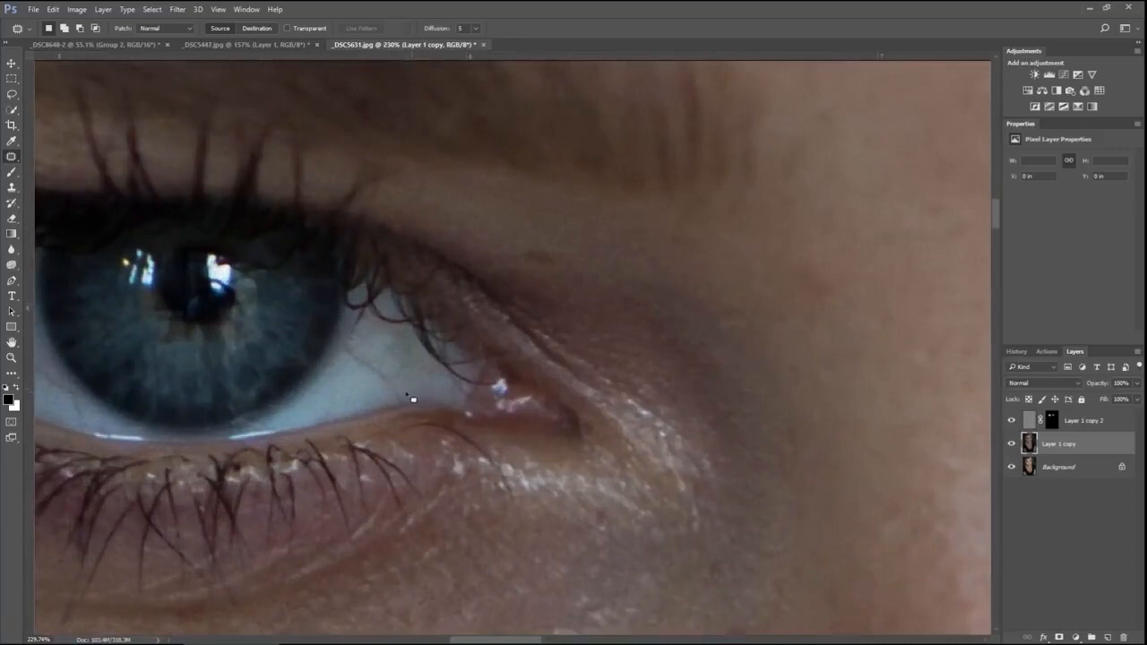
mouse_move(412, 398)
left_mouse_down()
mouse_move(353, 373)
mouse_move(354, 350)
mouse_move(398, 394)
left_mouse_up()
scroll(344, 404, "left", 5)
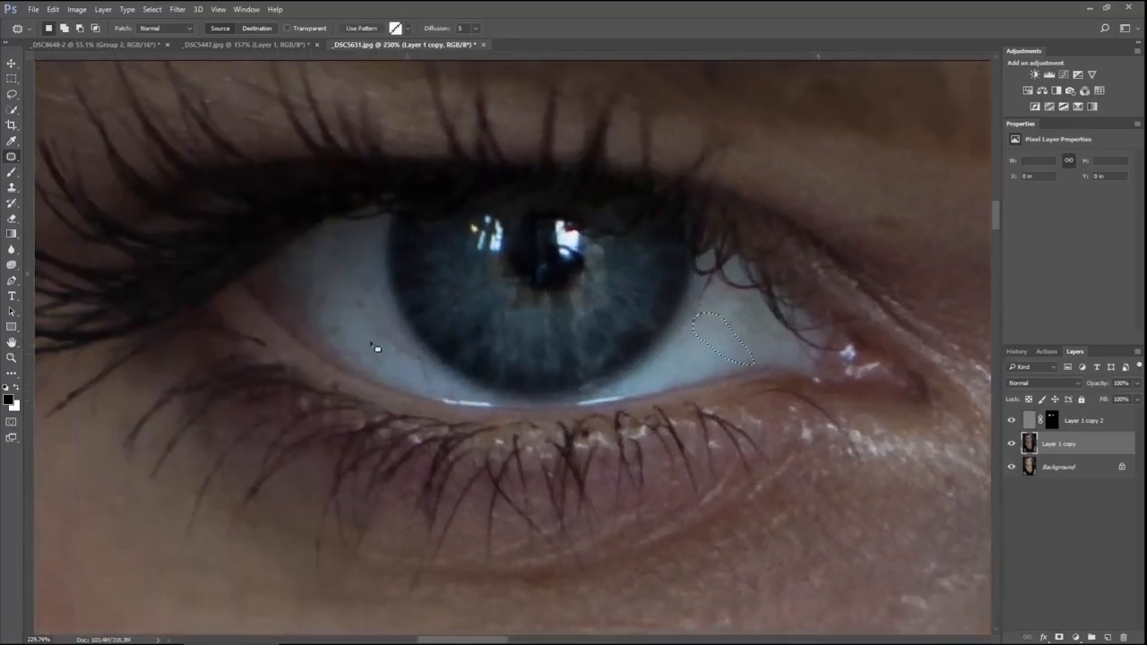
mouse_move(381, 329)
left_mouse_down()
mouse_move(398, 356)
mouse_move(382, 327)
mouse_move(338, 341)
left_mouse_up()
mouse_move(364, 289)
left_mouse_down()
mouse_move(373, 306)
mouse_move(368, 296)
left_mouse_up()
Add a Curves adjustment above Layer 1 copy 2 and raise the midtones to brighten the image.
scroll(373, 274, "down", 10)
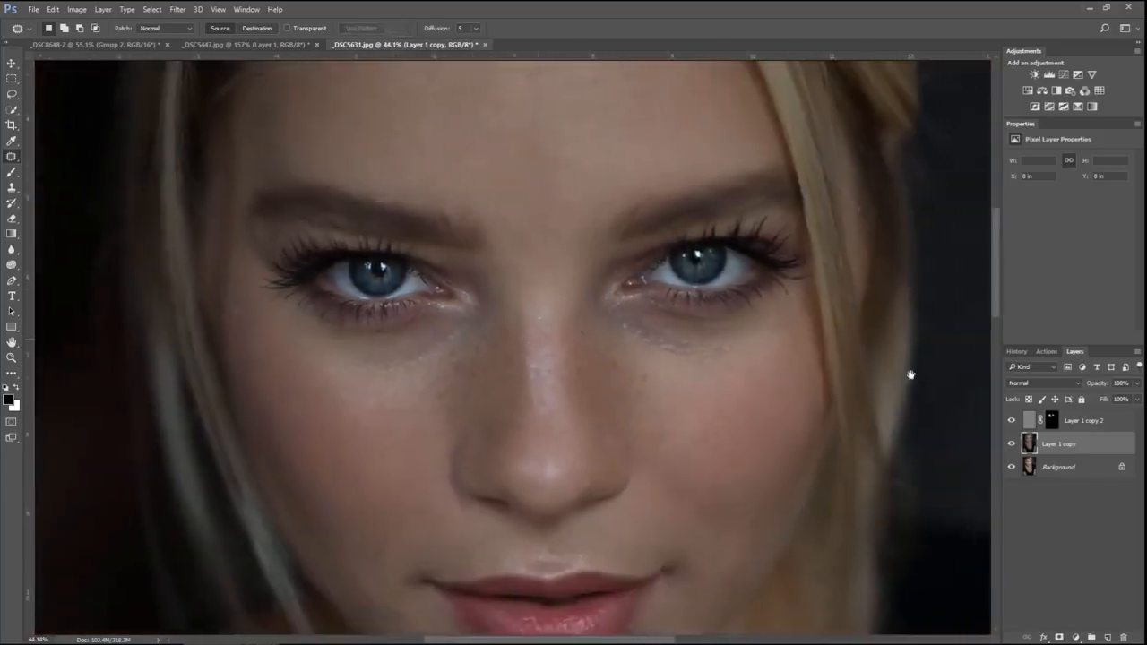
left_click(1116, 420)
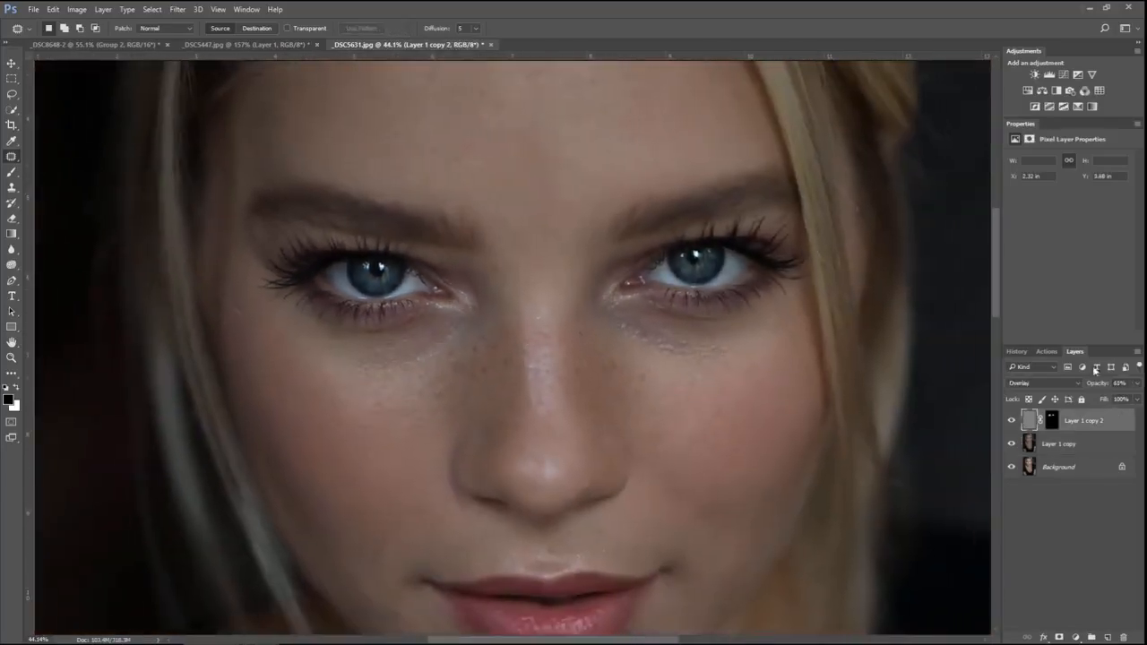
left_click(1063, 75)
mouse_move(1068, 244)
left_mouse_down()
mouse_move(1083, 217)
mouse_move(1069, 228)
left_mouse_up()
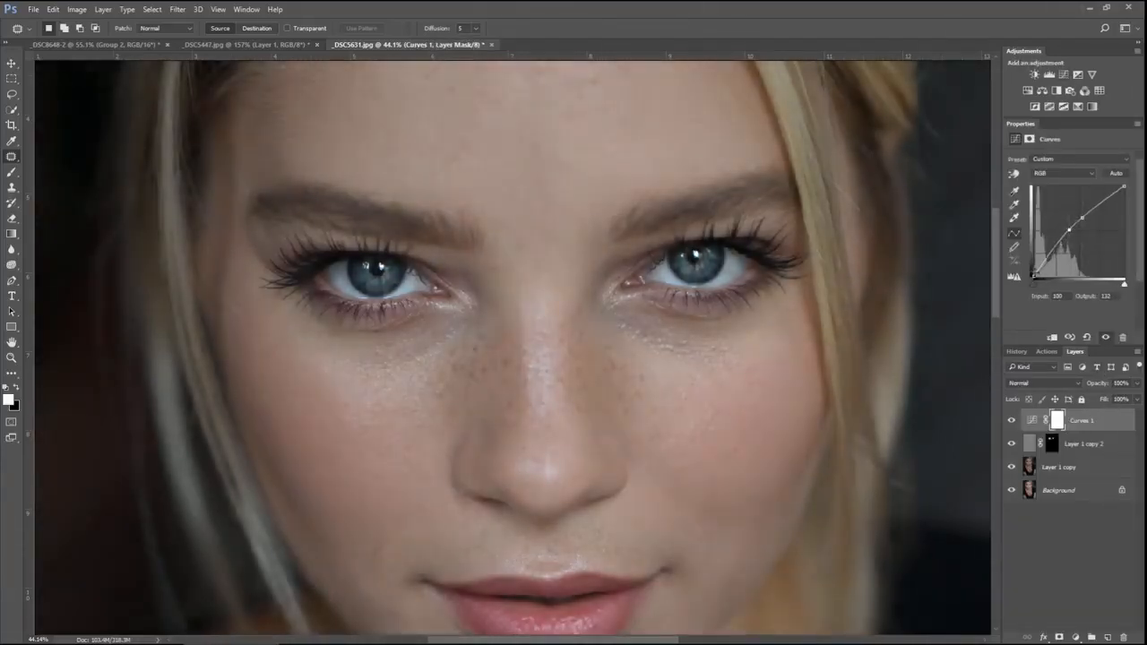
left_click_drag(1034, 274, 1033, 272)
Invert the Curves mask to black and paint white over the eye areas with a very large brush at 10% flow.
left_click(1058, 420)
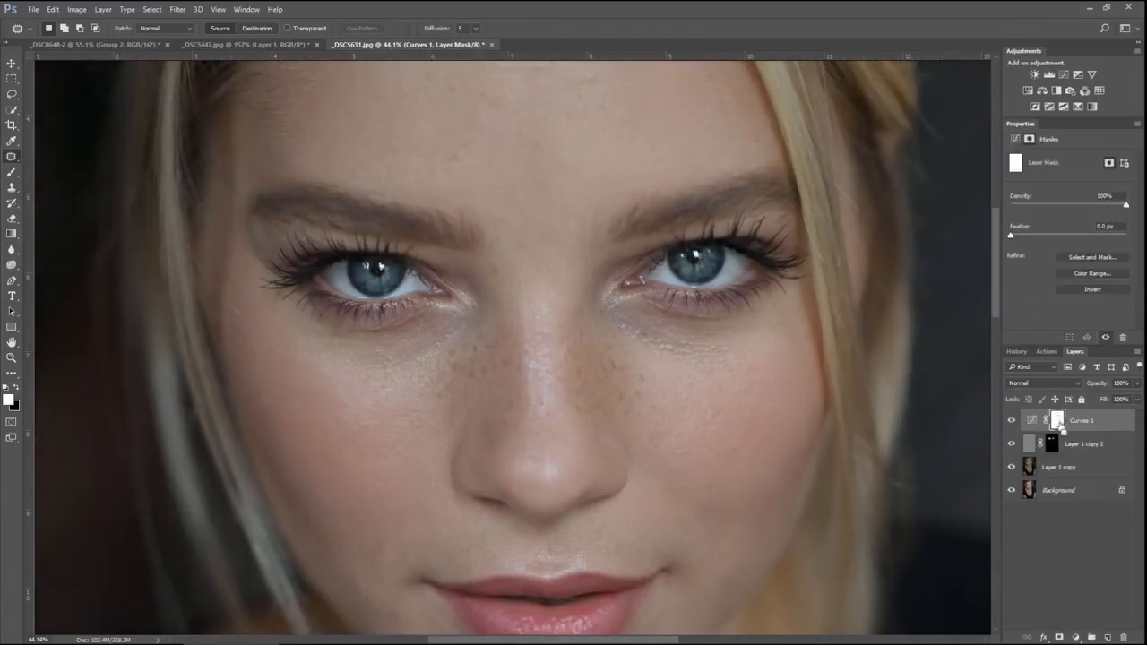
key("ctrl+i")
key("b")
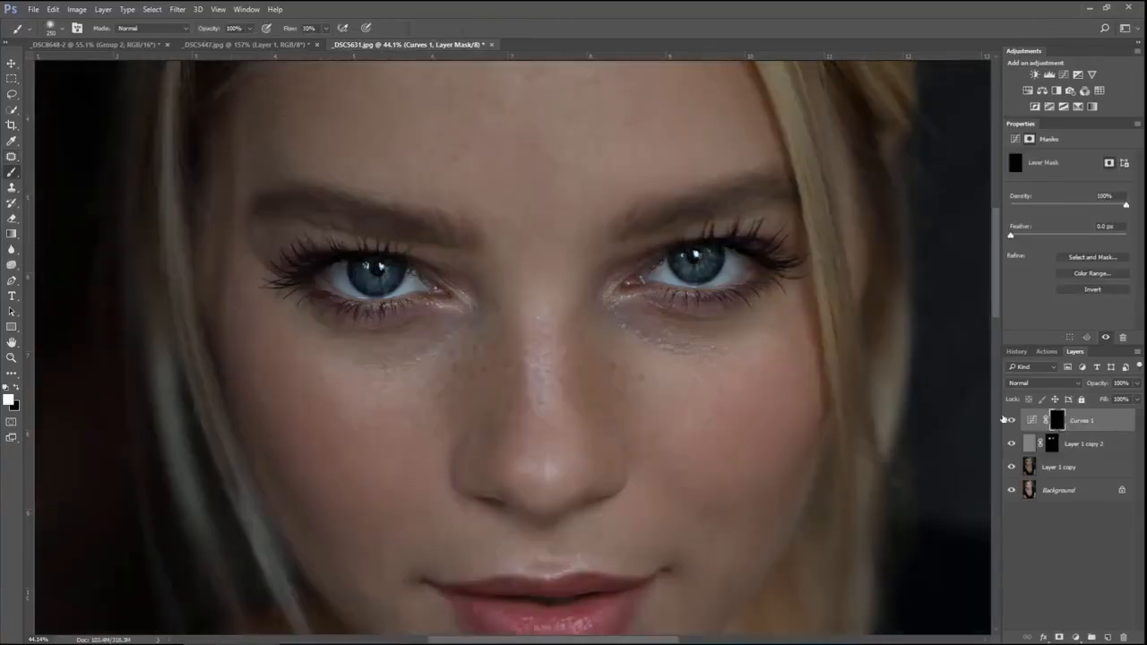
key("bracketright")
key("bracketright")
key("bracketright")
key("bracketright")
key("bracketright")
key("bracketright")
key("bracketright")
key("bracketright")
key("bracketright")
key("bracketright")
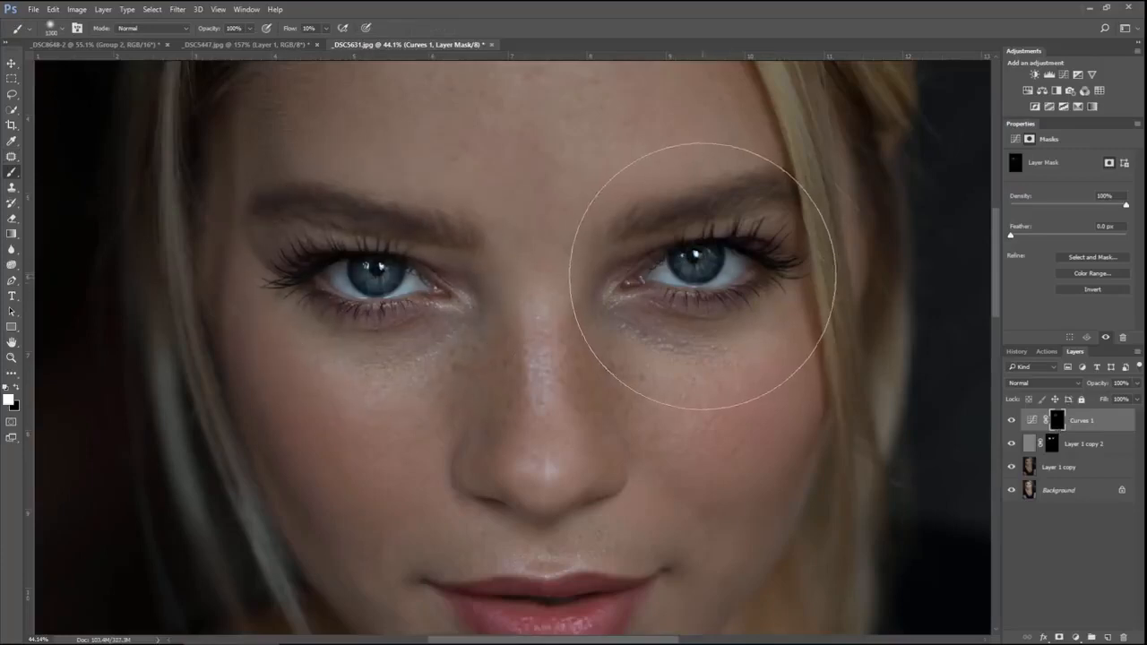
Shrink the brush to about 150 px and paint the Curves brightening into the irises.
key("bracketleft")
key("bracketleft")
key("bracketleft")
key("bracketleft")
key("bracketleft")
key("bracketleft")
key("bracketleft")
key("bracketleft")
key("bracketleft")
key("bracketleft")
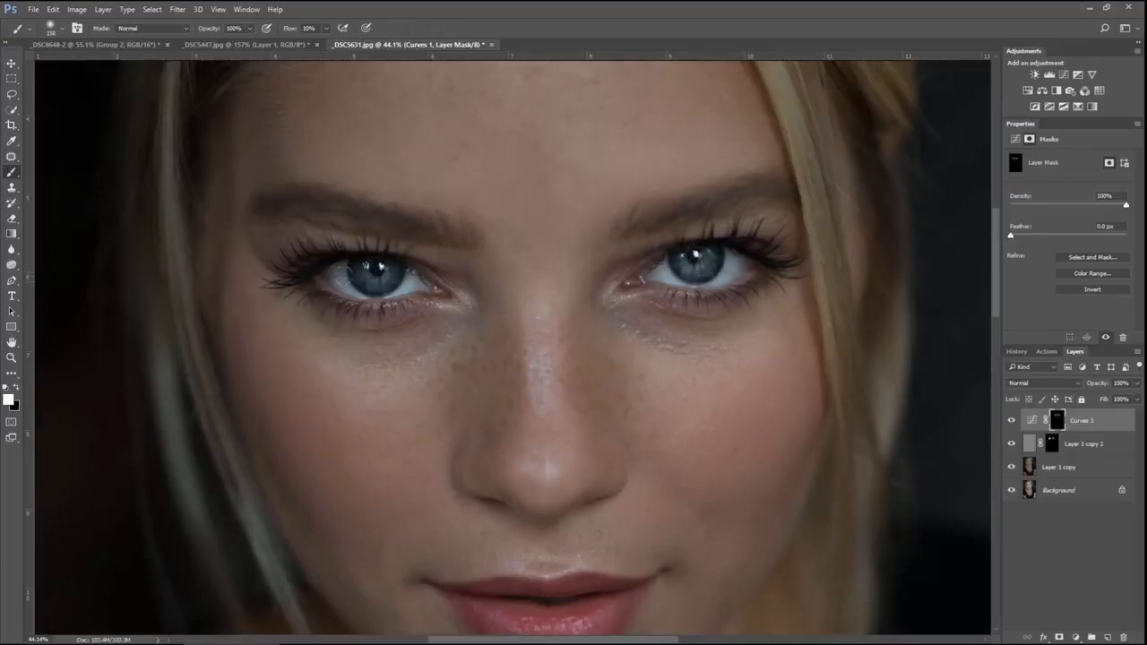
left_click_drag(376, 269, 391, 280)
Create a new layer above the Curves adjustment with Overlay blending and 49% opacity for dodging and burning.
scroll(699, 254, "up", 5)
scroll(362, 353, "left", 5)
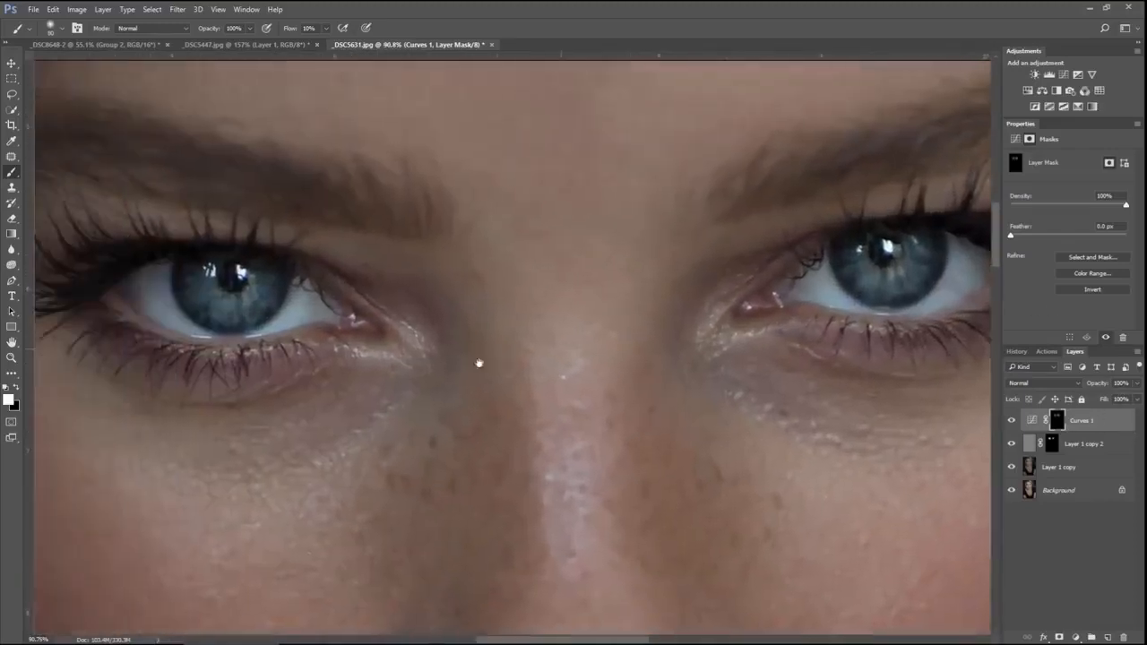
left_click(1107, 637)
left_click(1034, 385)
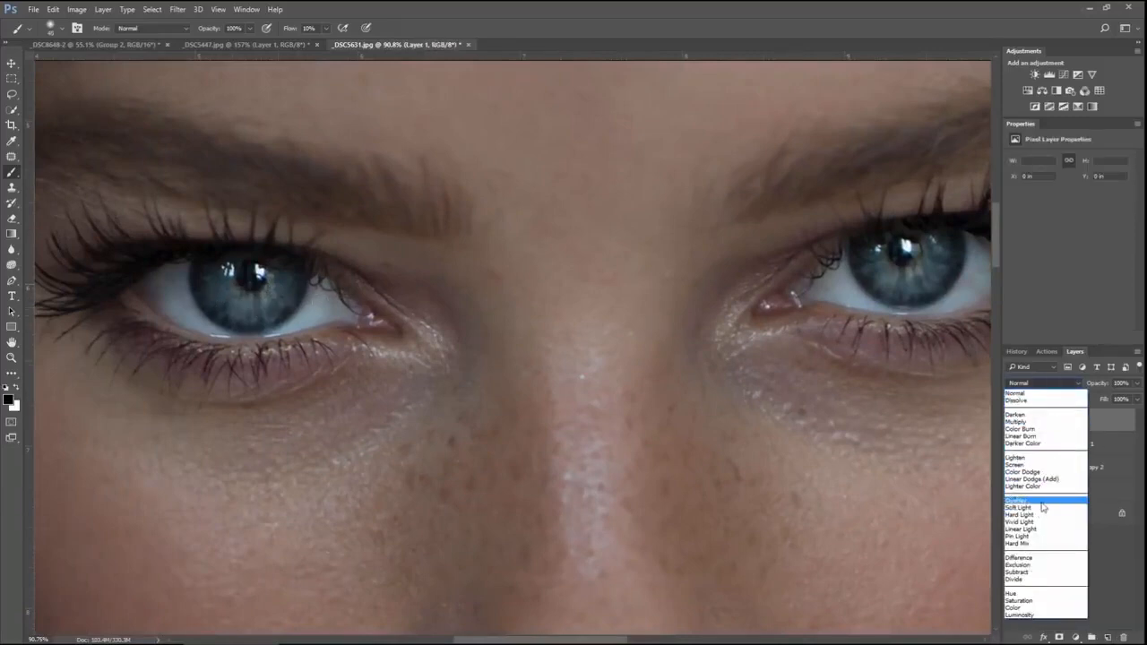
left_click(1039, 499)
left_click(1135, 383)
left_click_drag(1093, 403, 1105, 402)
Refine the Curves 1 mask around the iris and white of the left-hand eye with a small brush.
left_click(1075, 439)
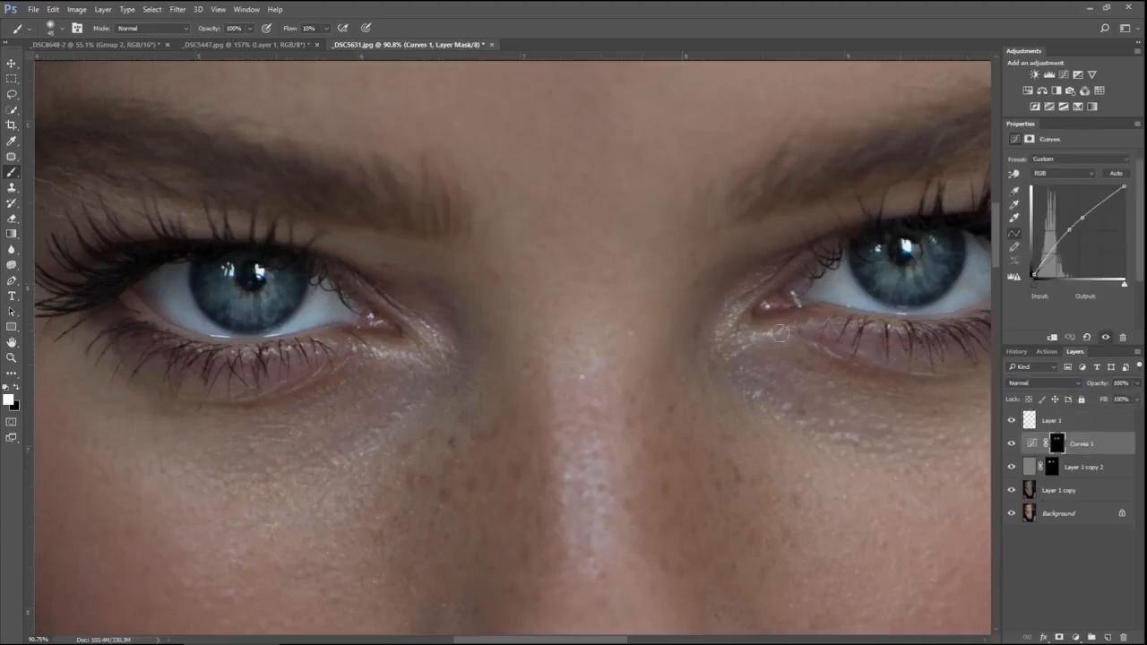
key("x")
mouse_move(280, 288)
left_mouse_down()
mouse_move(340, 290)
mouse_move(290, 298)
mouse_move(292, 309)
mouse_move(344, 289)
mouse_move(316, 312)
left_mouse_up()
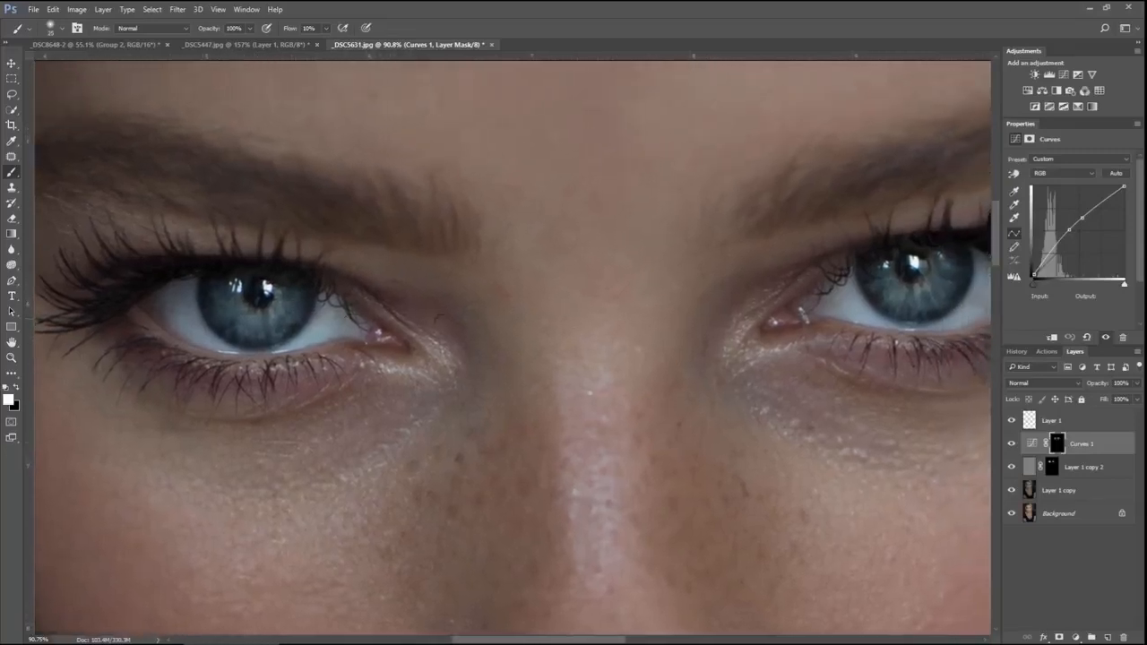
Dodge the irises of both eyes with white on the Overlay layer at 10% flow.
left_click(1036, 421)
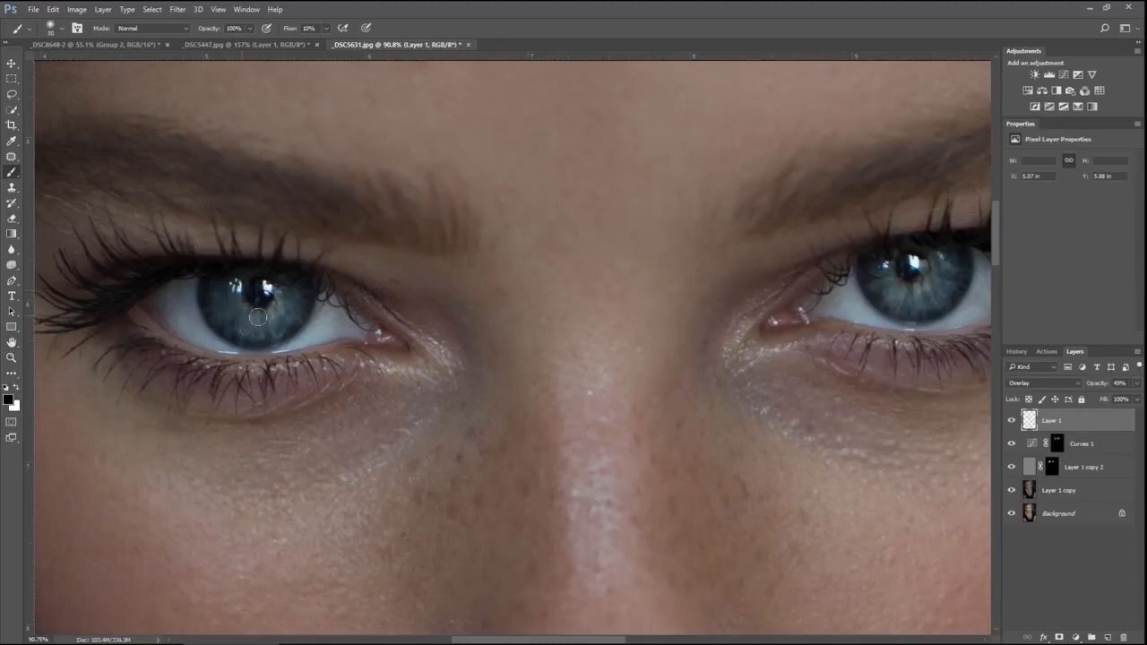
key("x")
mouse_move(242, 307)
left_mouse_down()
mouse_move(261, 327)
mouse_move(298, 282)
mouse_move(303, 289)
mouse_move(305, 304)
mouse_move(269, 326)
mouse_move(222, 301)
left_mouse_up()
left_click_drag(634, 337, 518, 349)
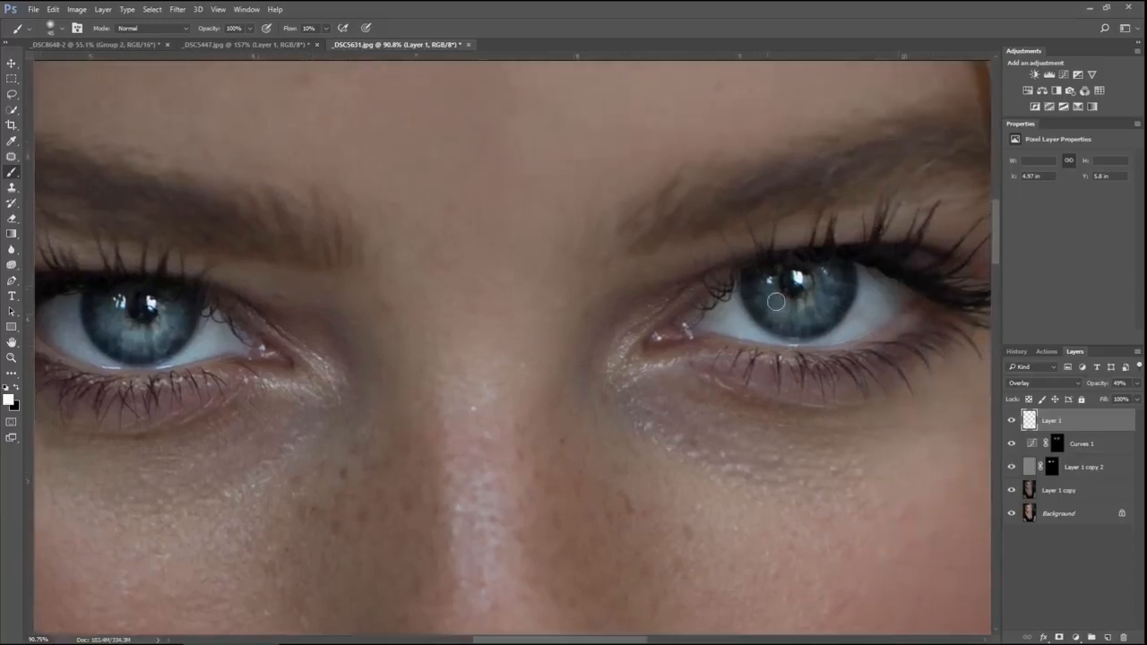
left_click_drag(830, 293, 776, 304)
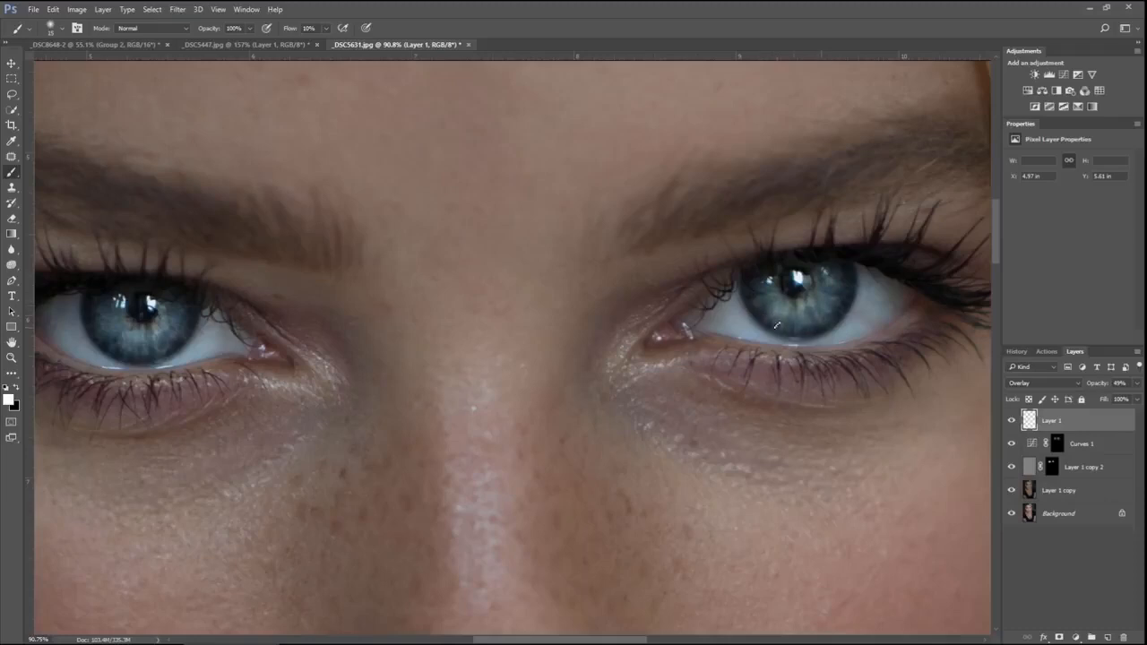
Burn the darker iris details with a fine black brush on the Overlay layer.
left_click_drag(275, 328, 528, 296)
scroll(414, 318, "up", 3)
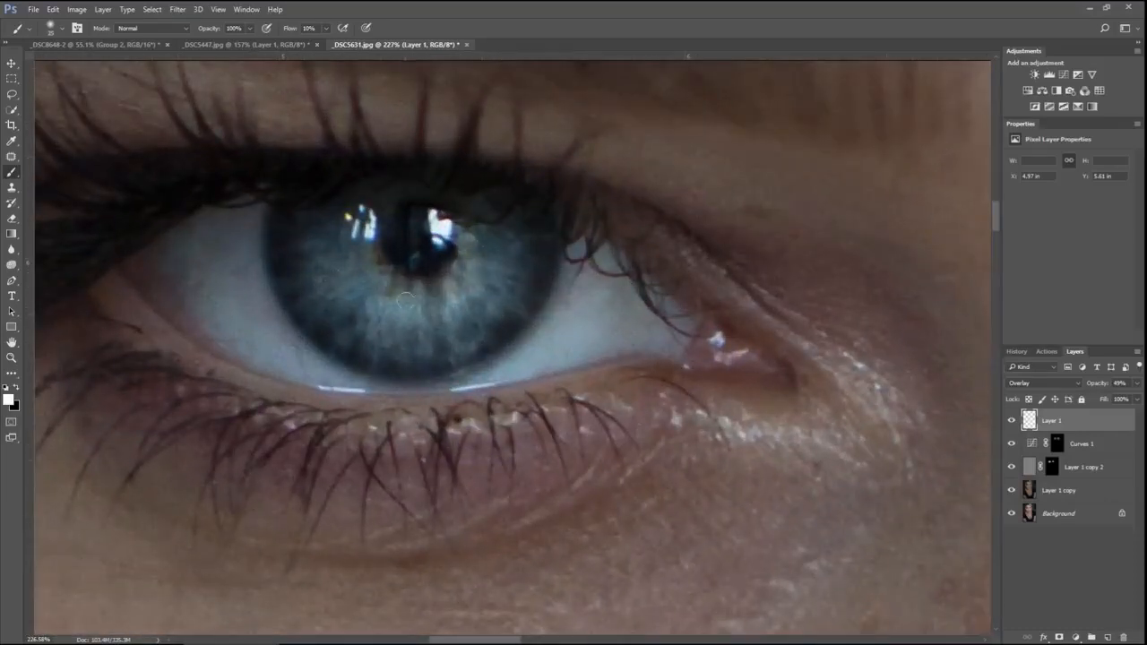
key("x")
left_click_drag(493, 265, 629, 282)
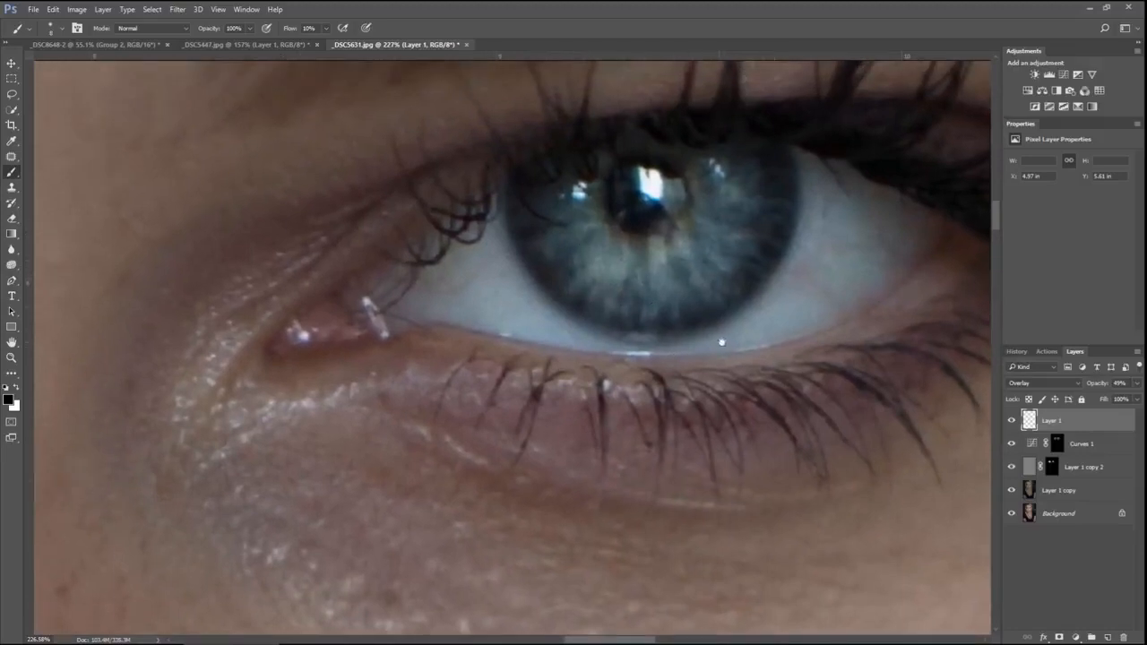
Darken the lower lash line with black on the Overlay layer at 10% flow.
scroll(721, 342, "down", 5)
key("x")
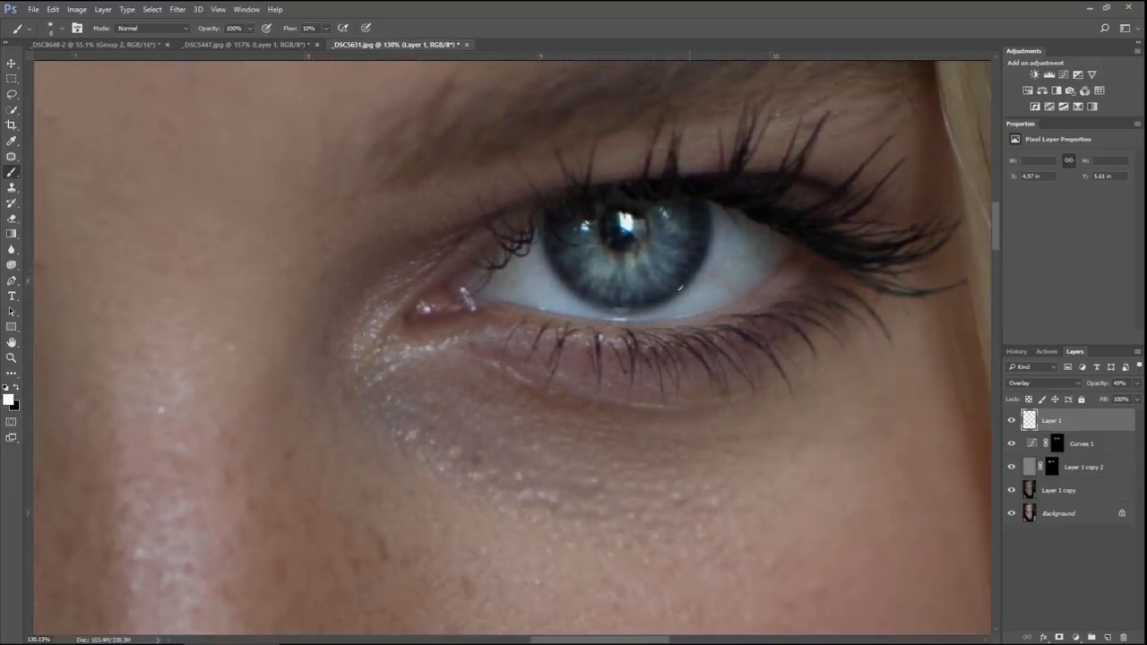
key("x")
mouse_move(624, 342)
left_mouse_down()
mouse_move(517, 336)
mouse_move(594, 352)
mouse_move(824, 324)
mouse_move(823, 360)
left_mouse_up()
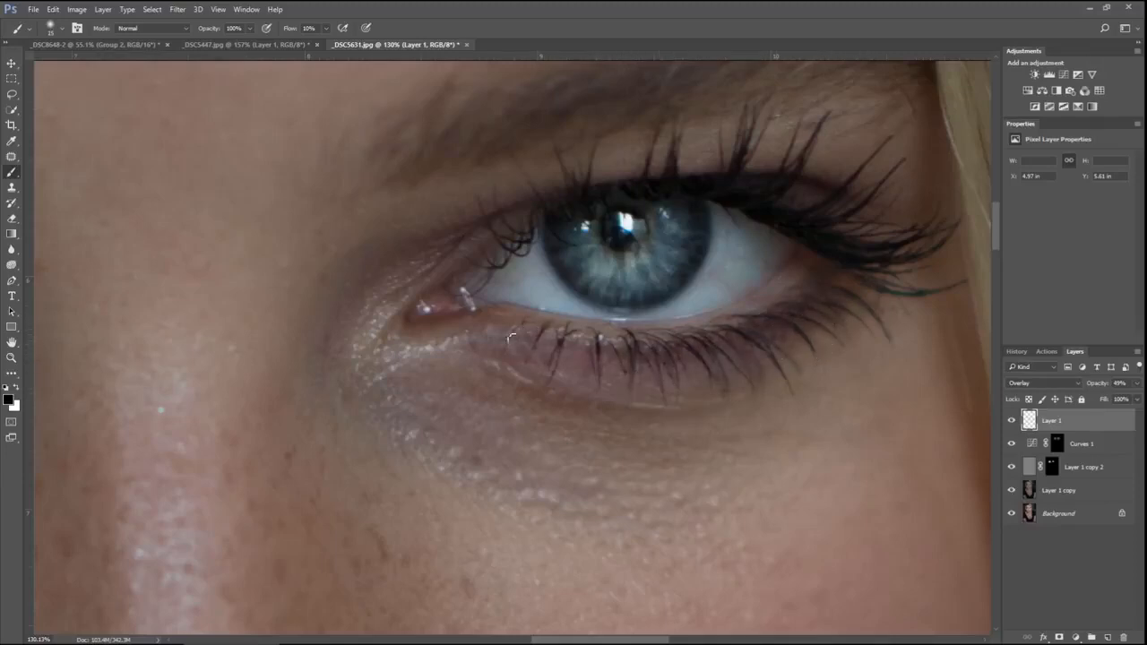
scroll(509, 337, "left", 10)
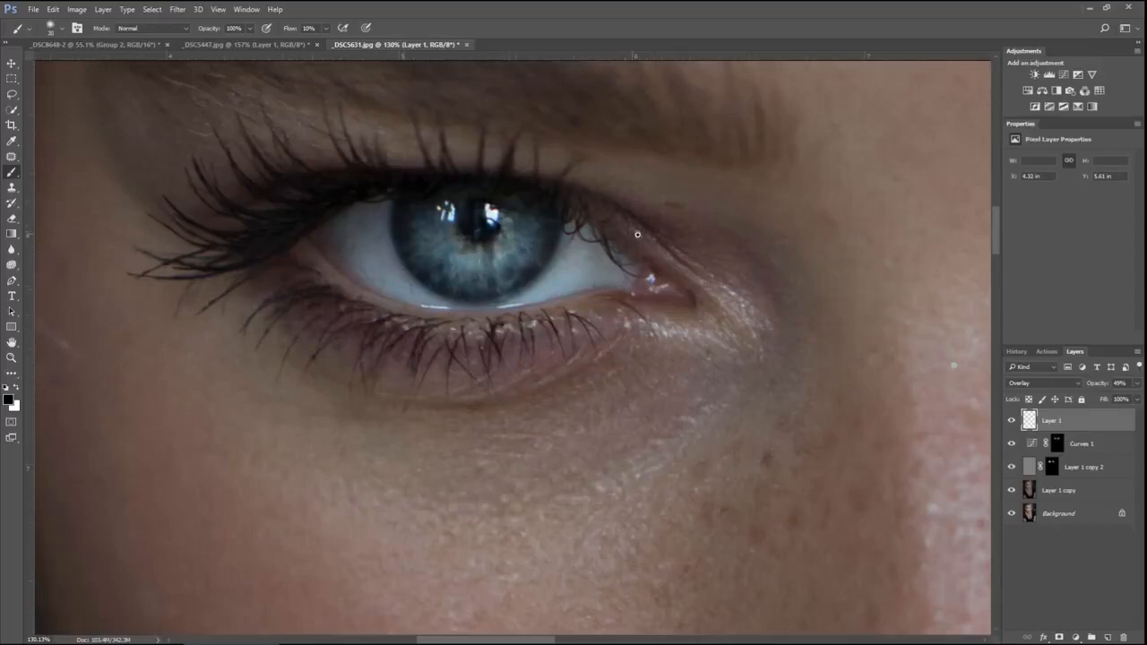
Group Layer 1, Curves 1 and Layer 1 copy 2 together.
scroll(616, 252, "down", 10)
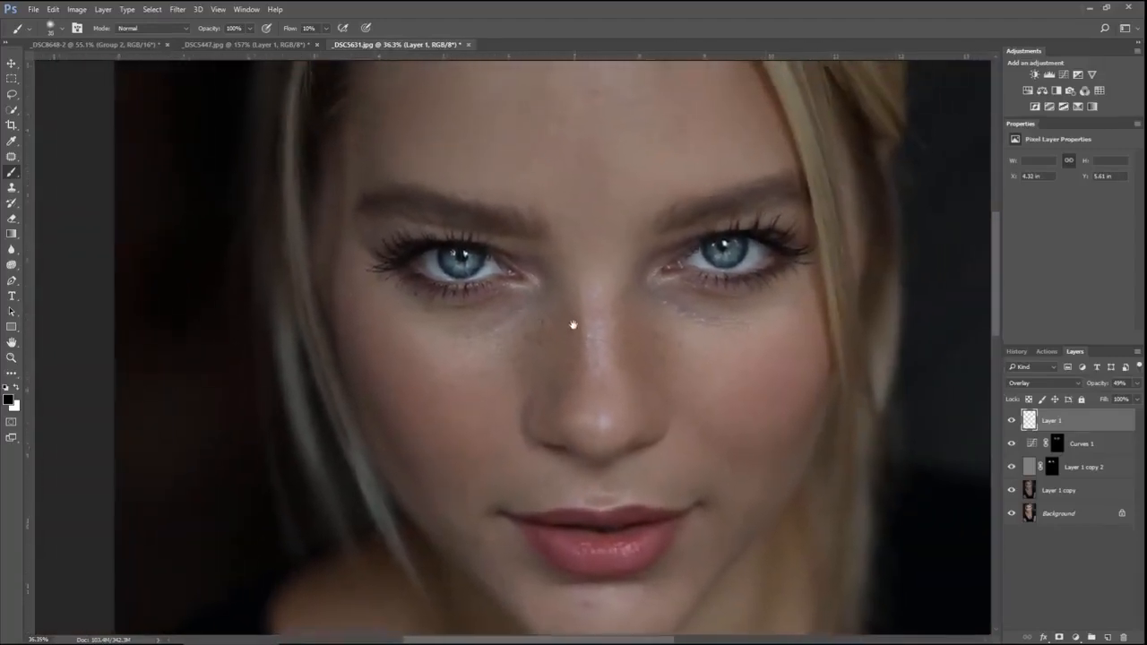
left_click_drag(573, 324, 528, 353)
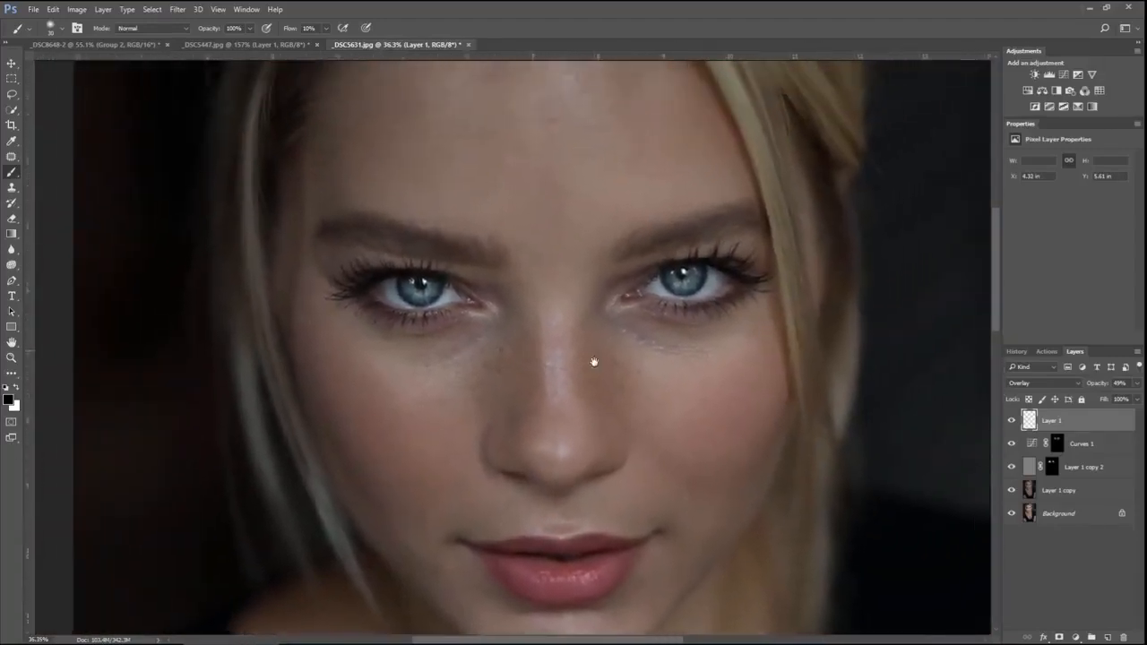
left_click(1105, 475, "shift")
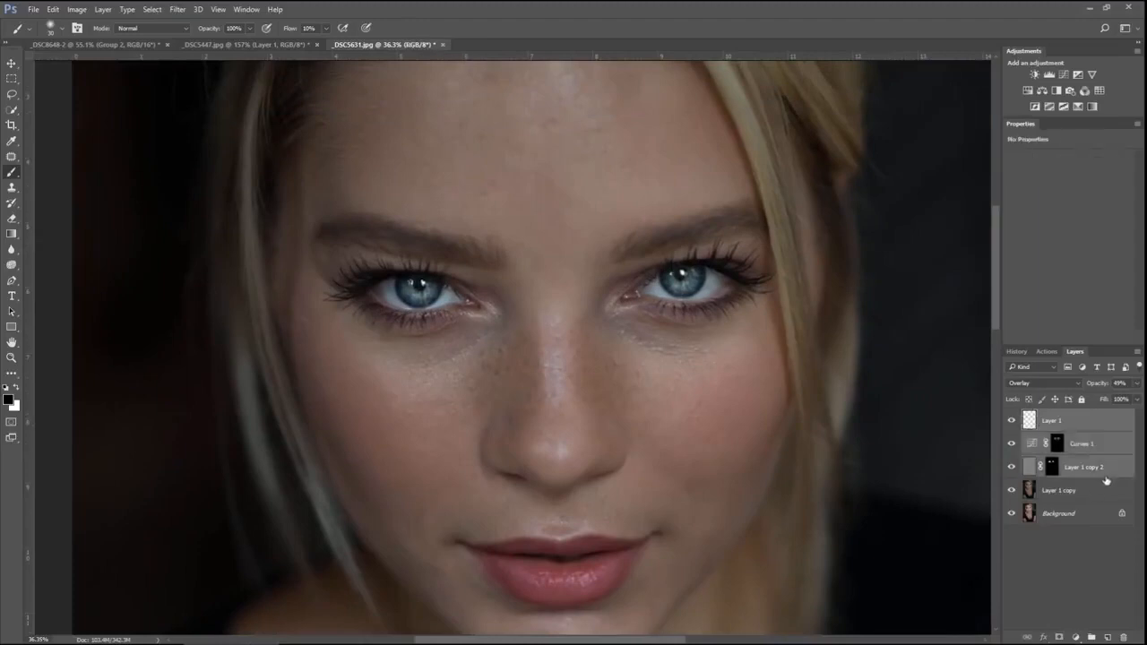
key("ctrl+g")
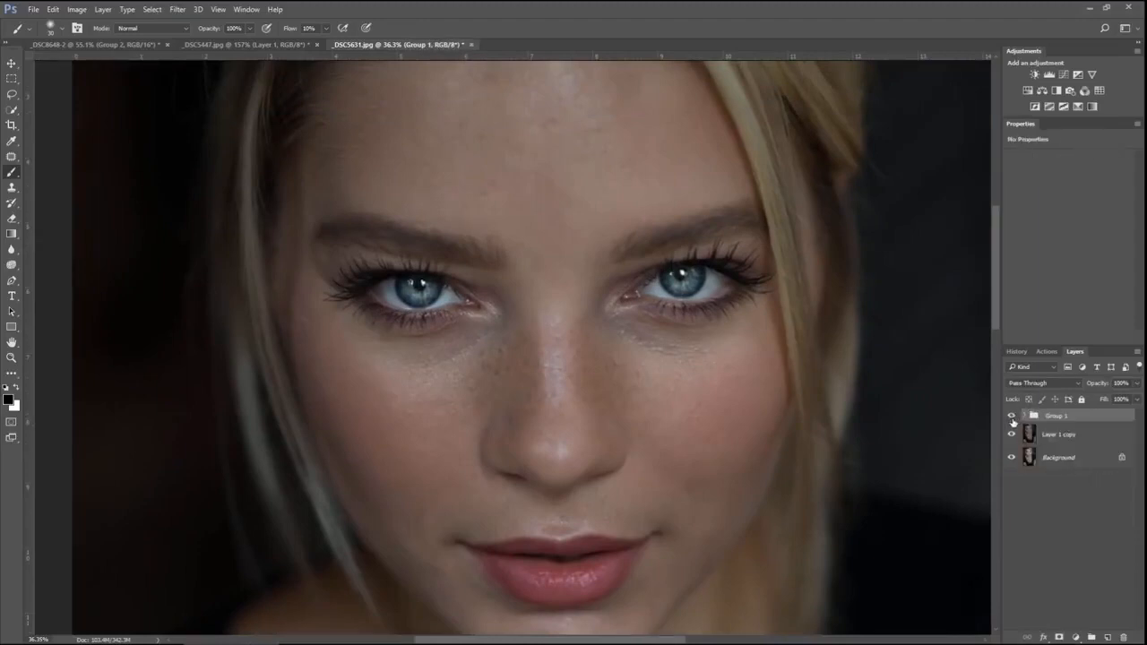
Toggle the visibility of the eye-enhancement group to compare the eyes before and after.
left_click(1011, 417)
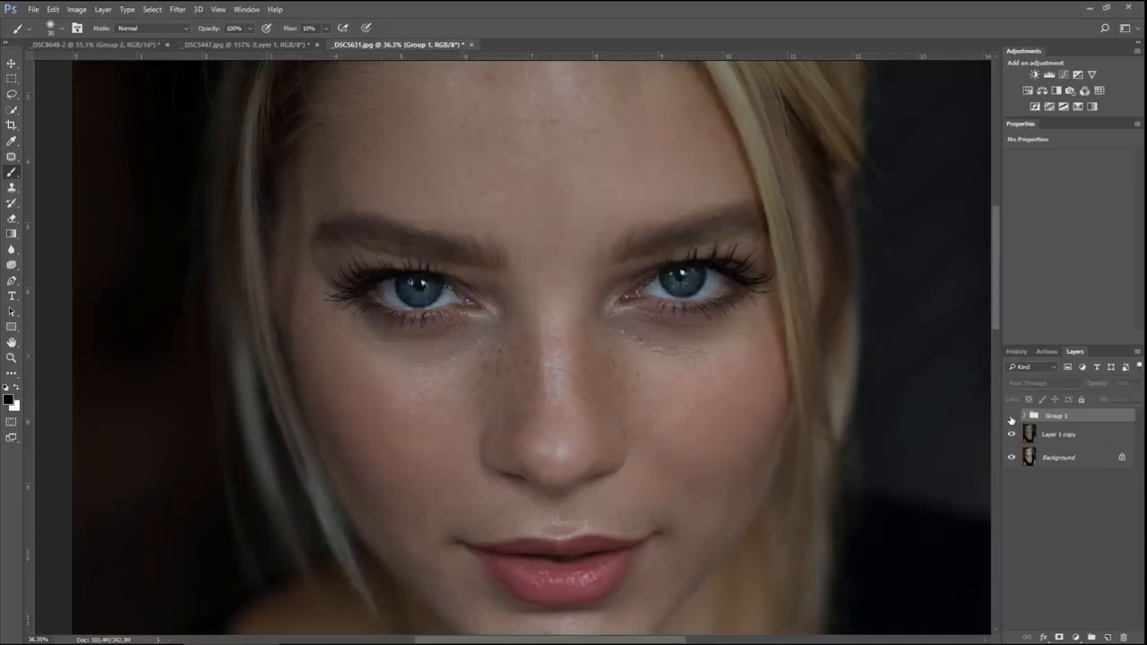
left_click(1011, 417)
left_click(1010, 416)
left_click(1011, 416)
Lower Group 1's opacity to 71% and group it together with Layer 1 copy.
scroll(616, 327, "down", 2)
scroll(615, 327, "down", 3)
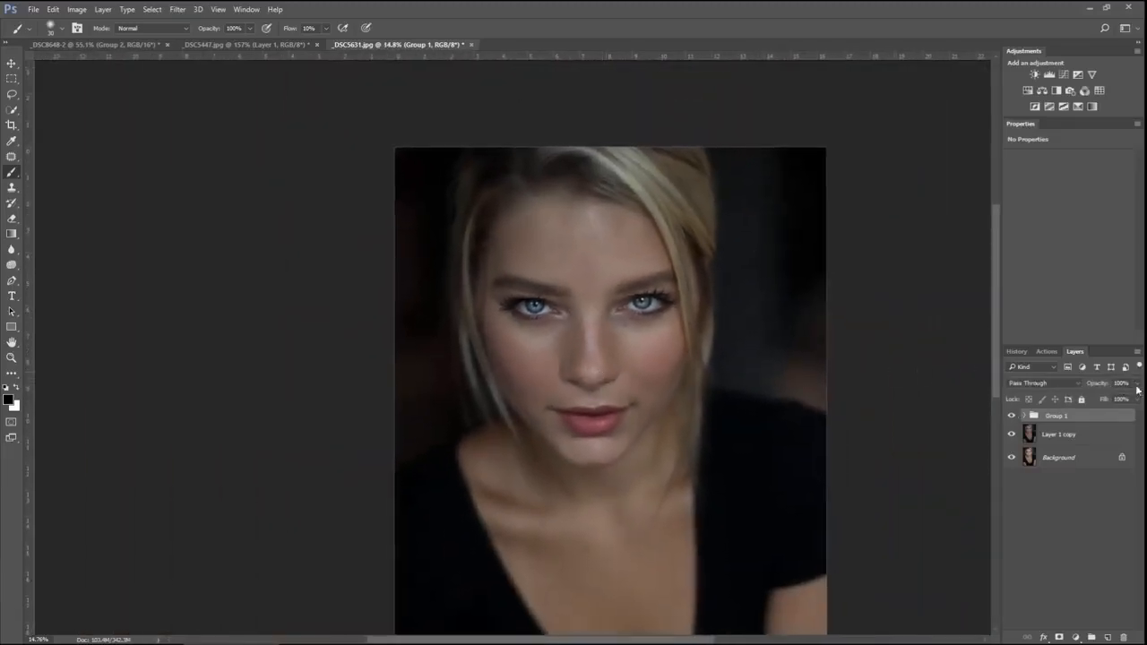
left_click(1136, 384)
left_click(1120, 398)
left_click(1094, 440)
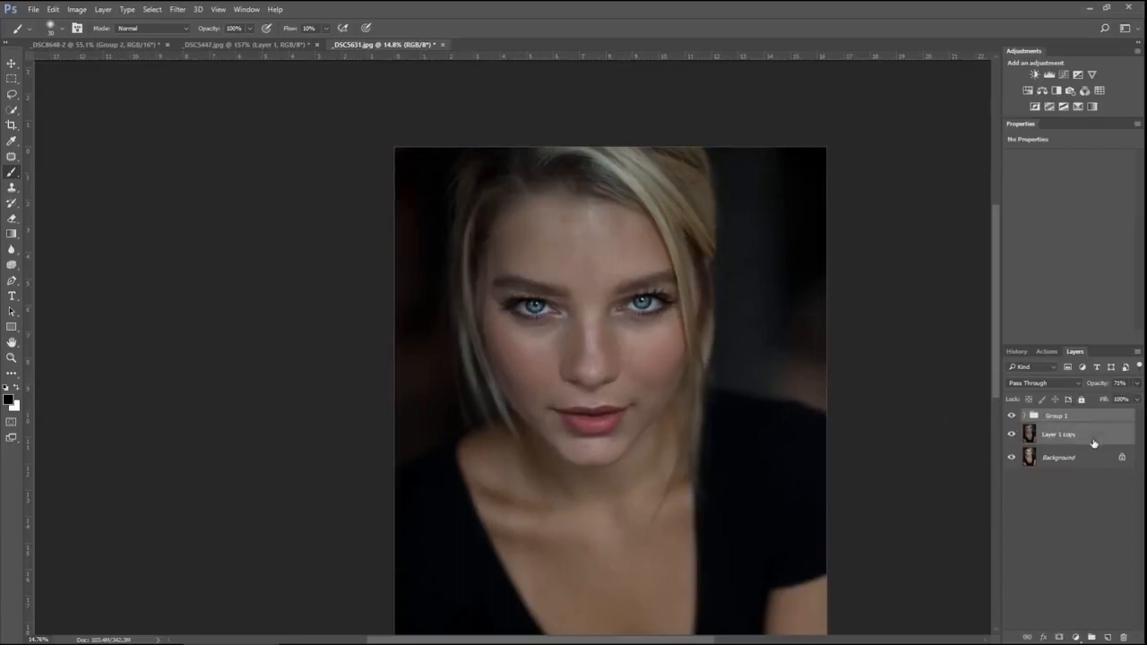
key("ctrl+g")
Hide Group 2, inspect the original face and eyes up close, and show the group again.
left_click(1011, 418)
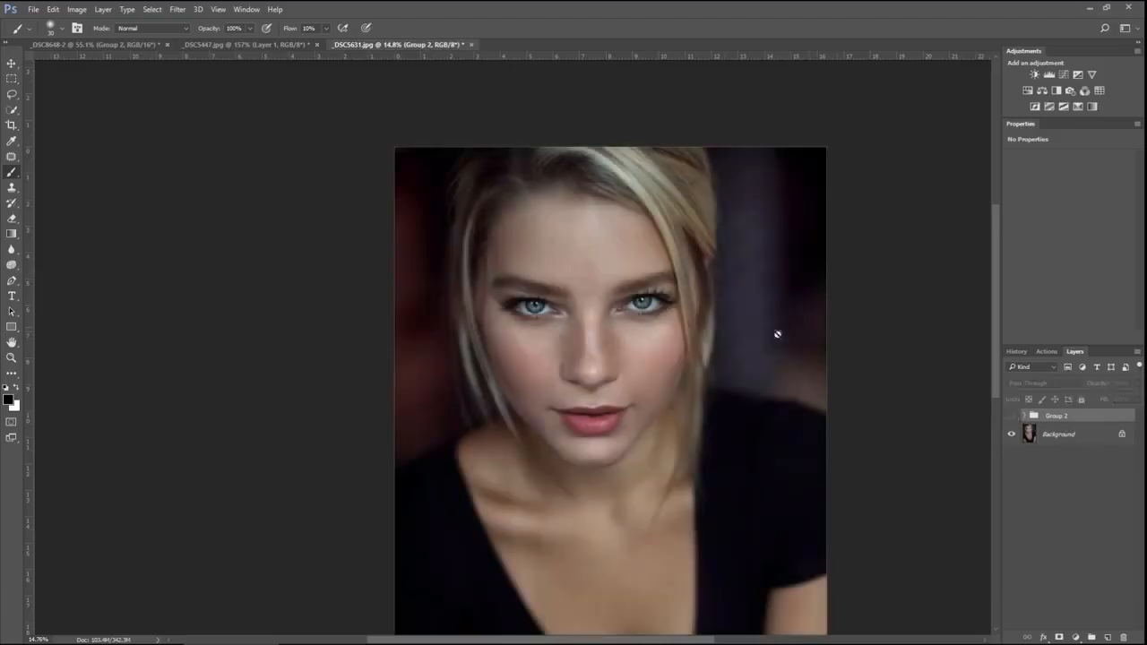
left_click_drag(616, 366, 711, 466)
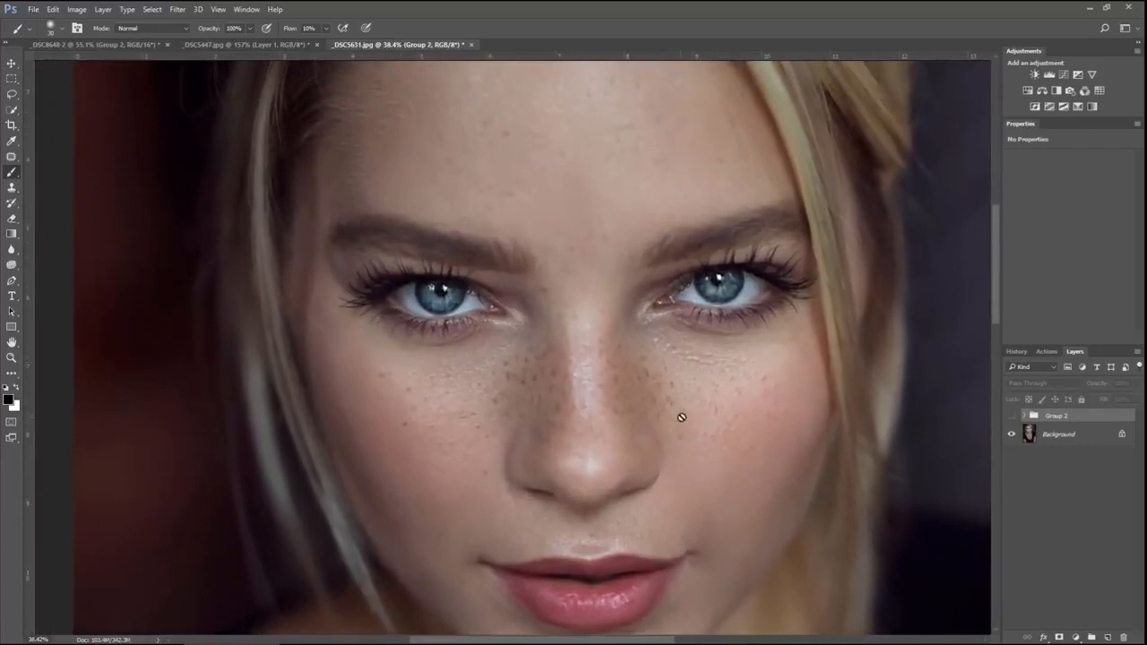
left_click_drag(681, 415, 656, 457)
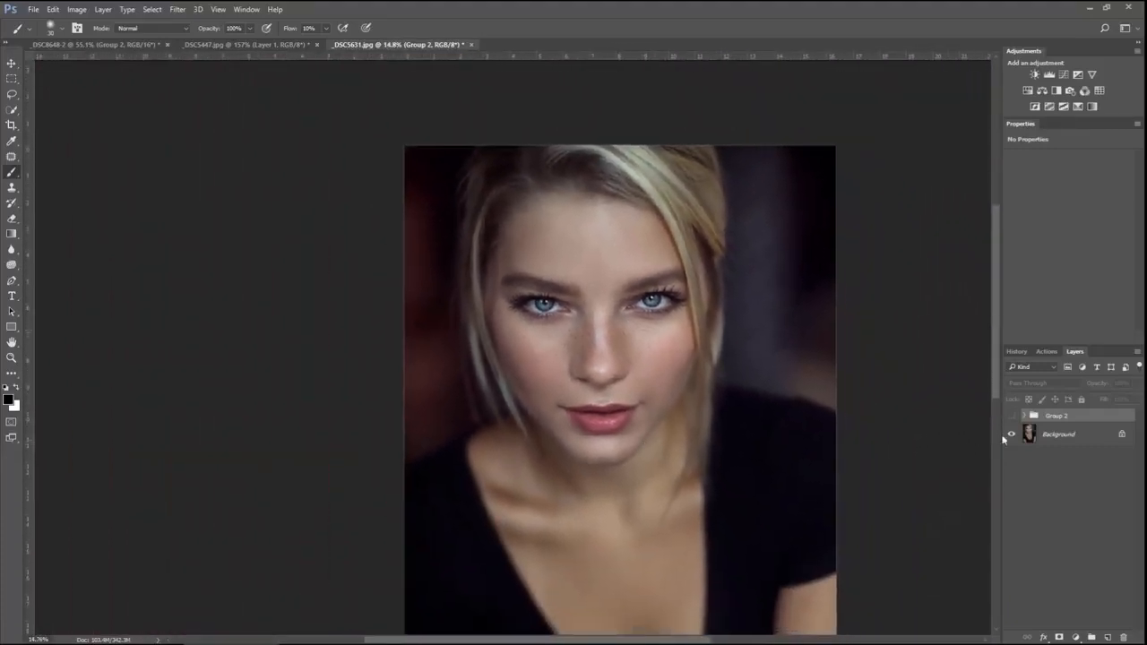
left_click(1011, 416)
Expand Group 2 and reduce the opacity of the nested Group 1 to 53%.
left_click_drag(660, 358, 753, 344)
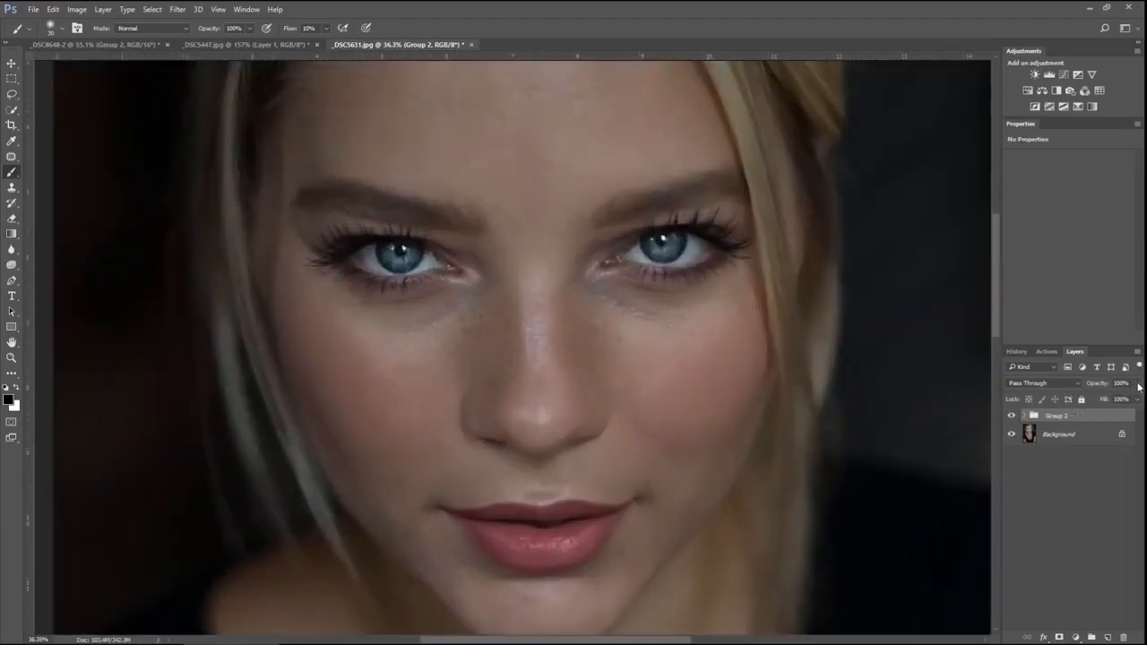
left_click(1025, 418)
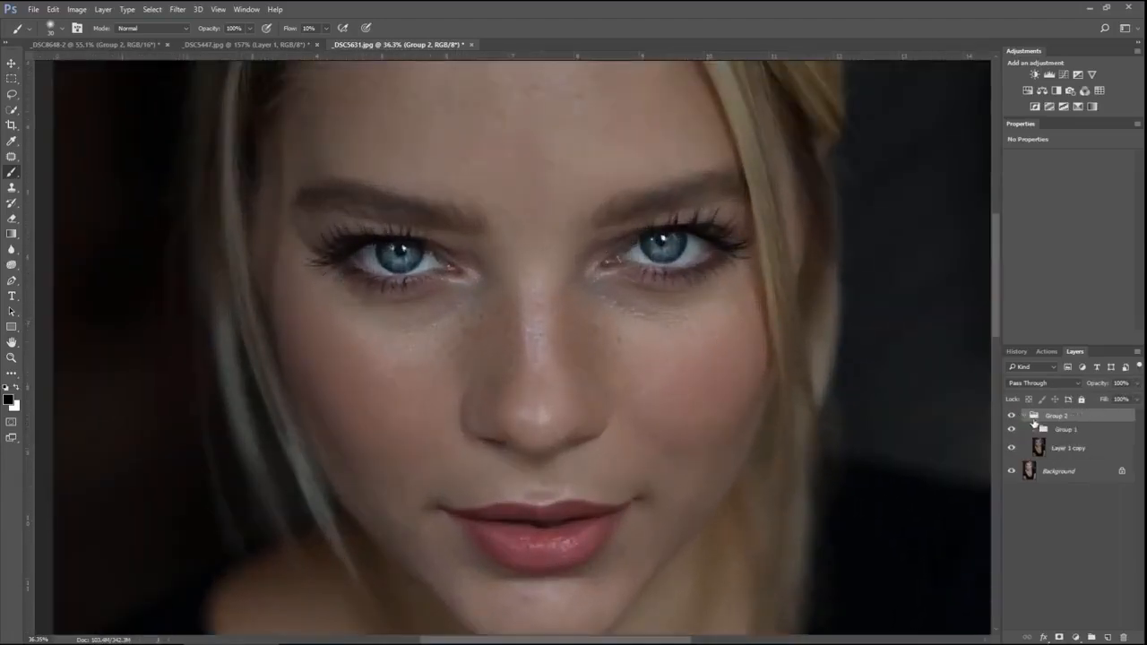
left_click(1104, 431)
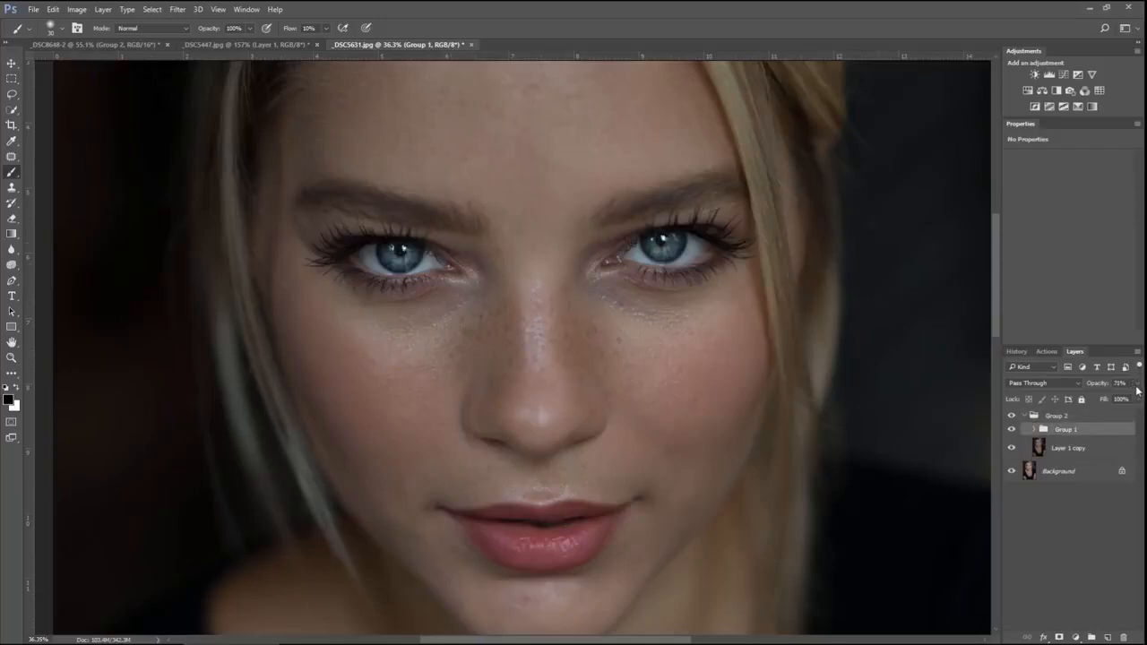
left_click(1137, 384)
Toggle Group 1's visibility to compare the eyes, and check the result on the whole portrait.
left_click(1013, 430)
left_click(1012, 430)
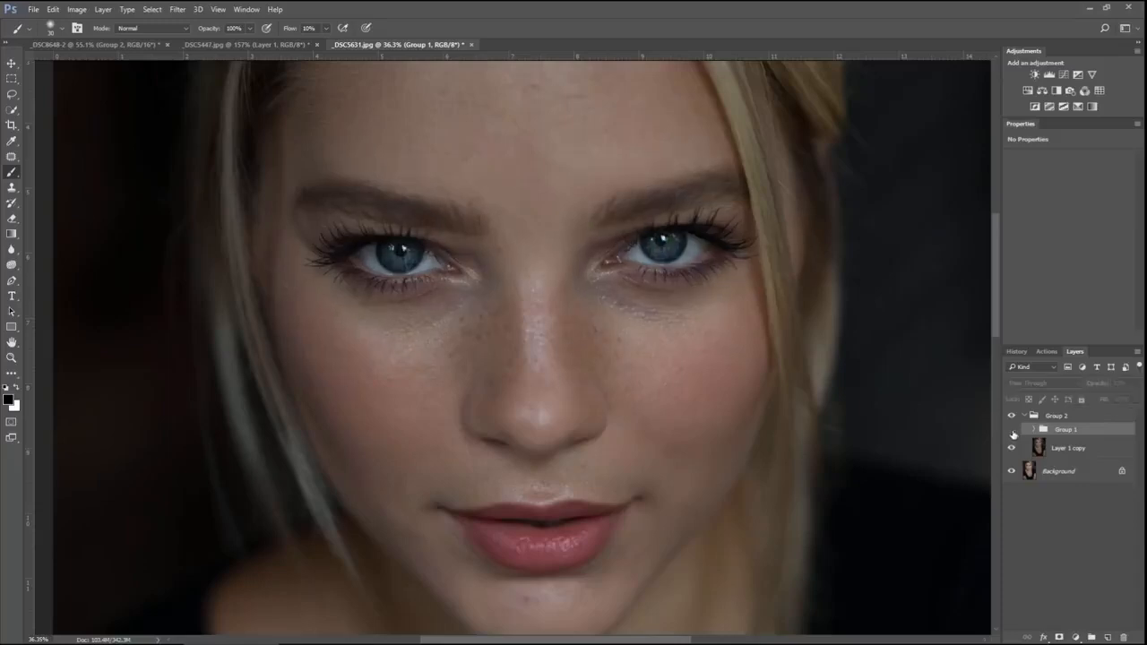
scroll(564, 354, "down", 5)
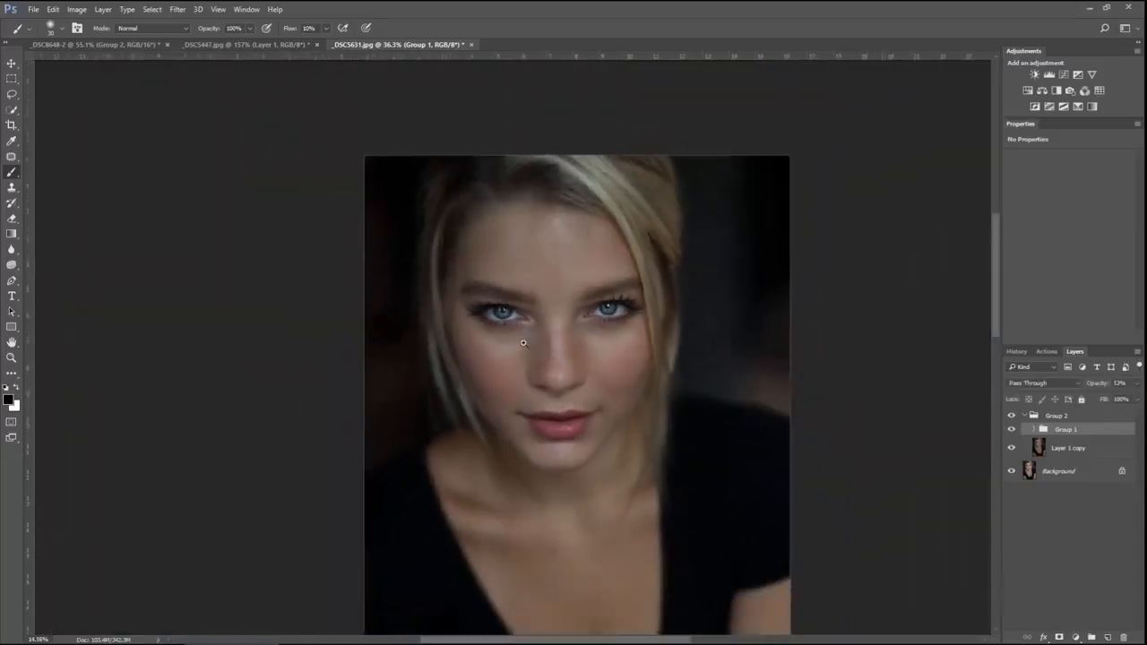